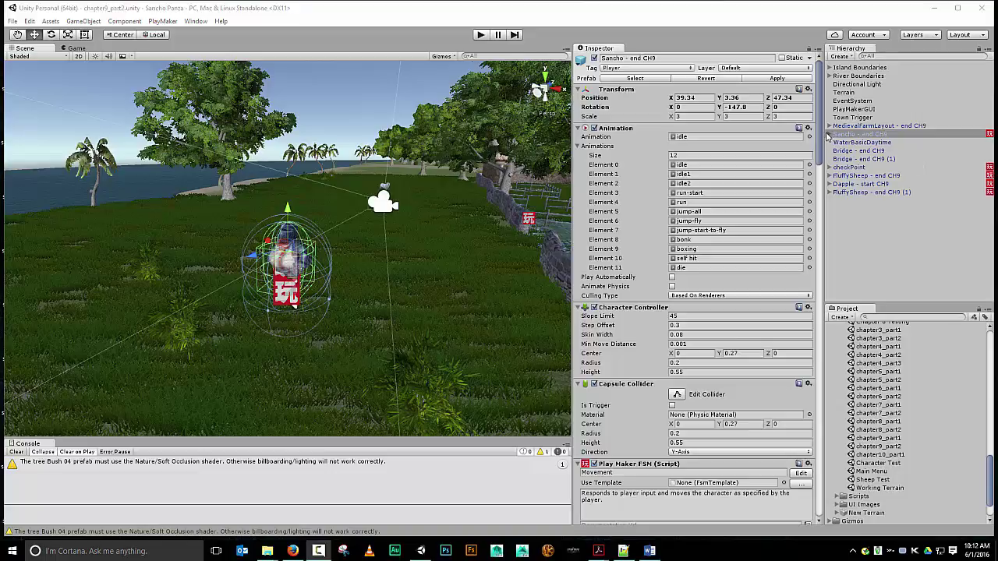
Expand the Sancho - end CH9 character and deactivate its Narrator child object
click(828, 136)
click(829, 136)
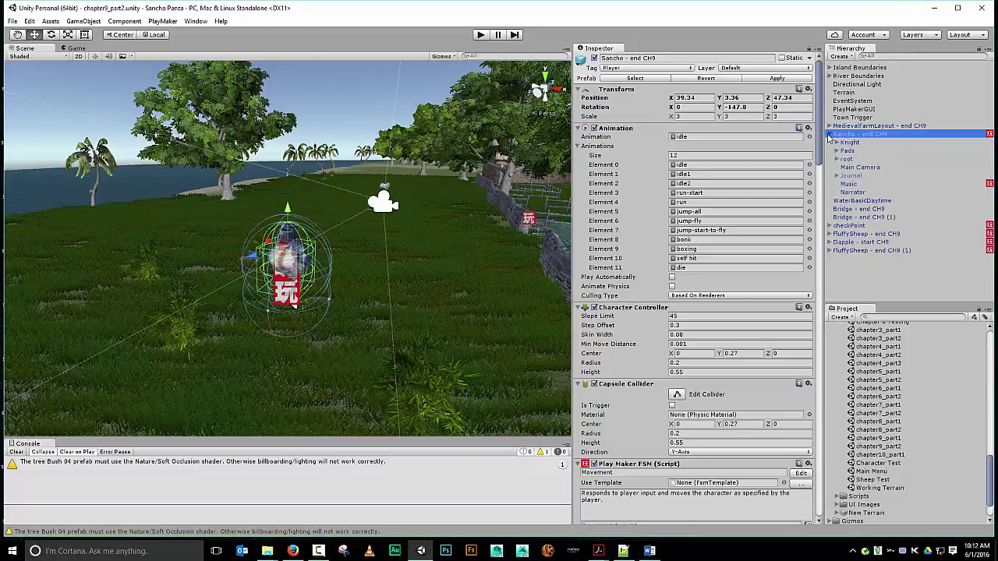
click(853, 192)
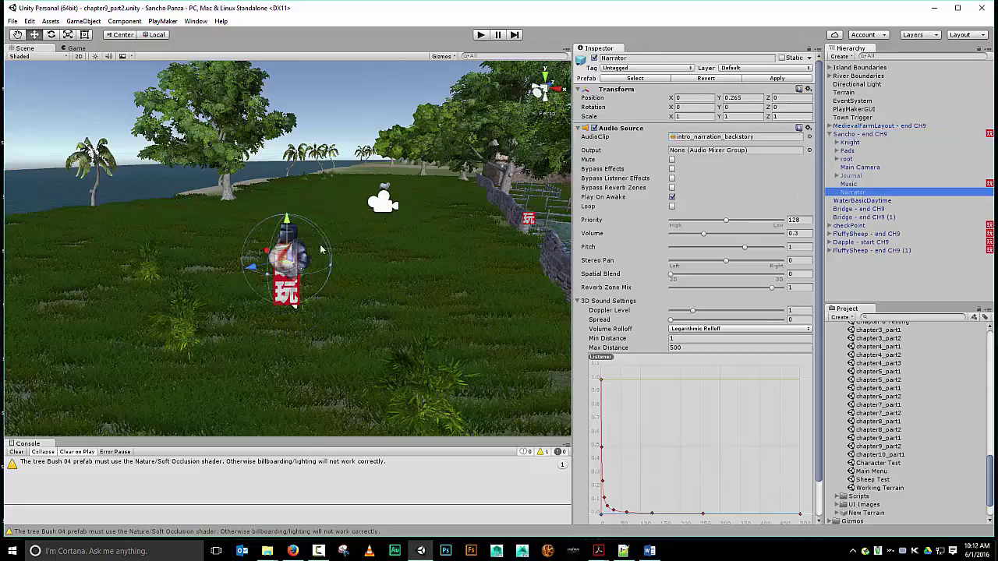
click(856, 185)
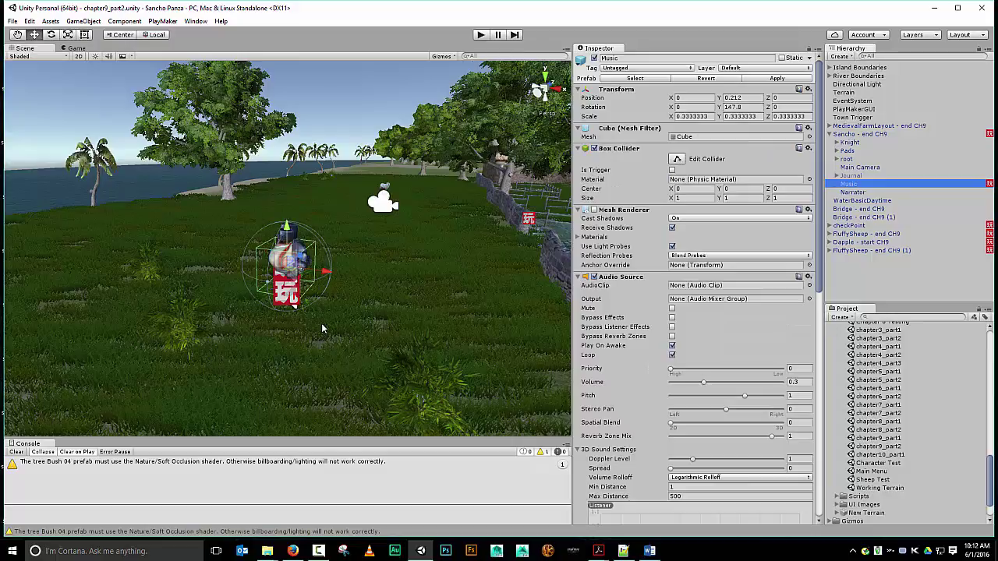
alt+drag(300, 340, 117, 339)
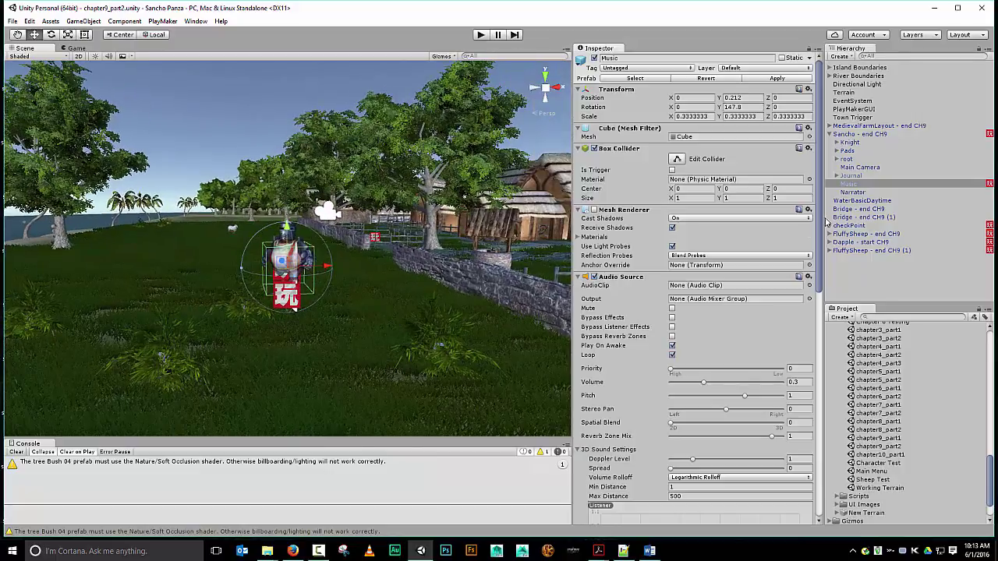
click(853, 135)
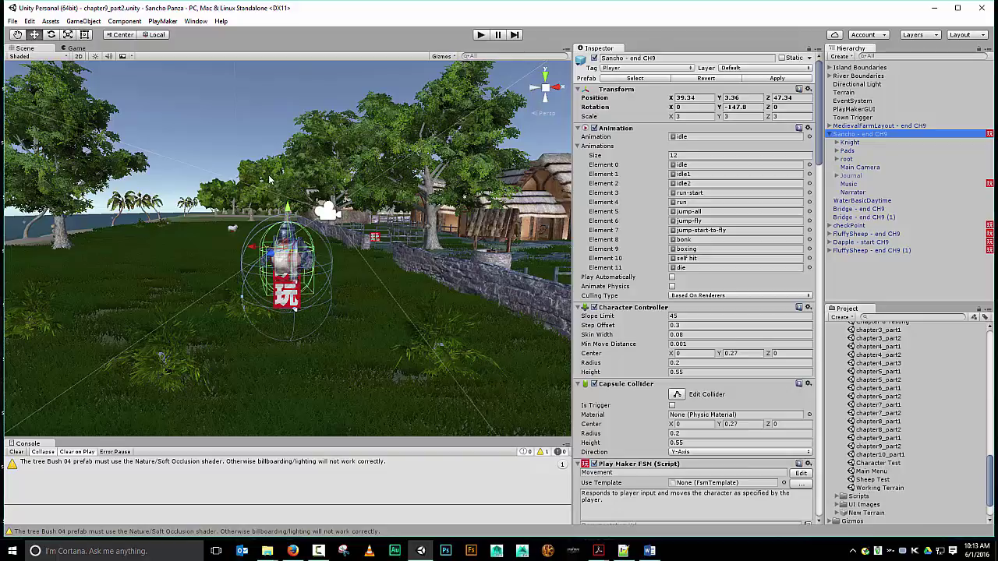
alt+drag(269, 179, 249, 267)
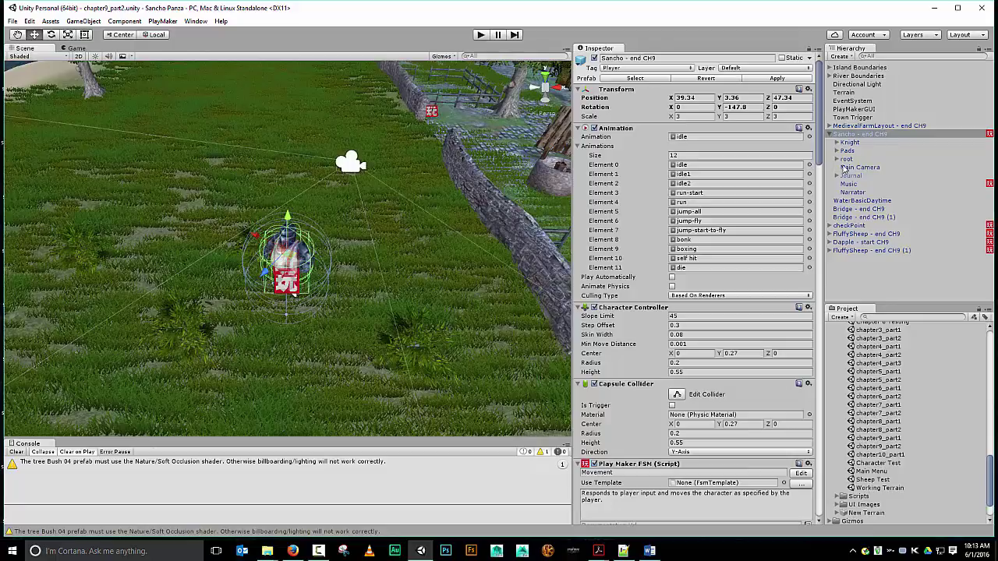
click(850, 192)
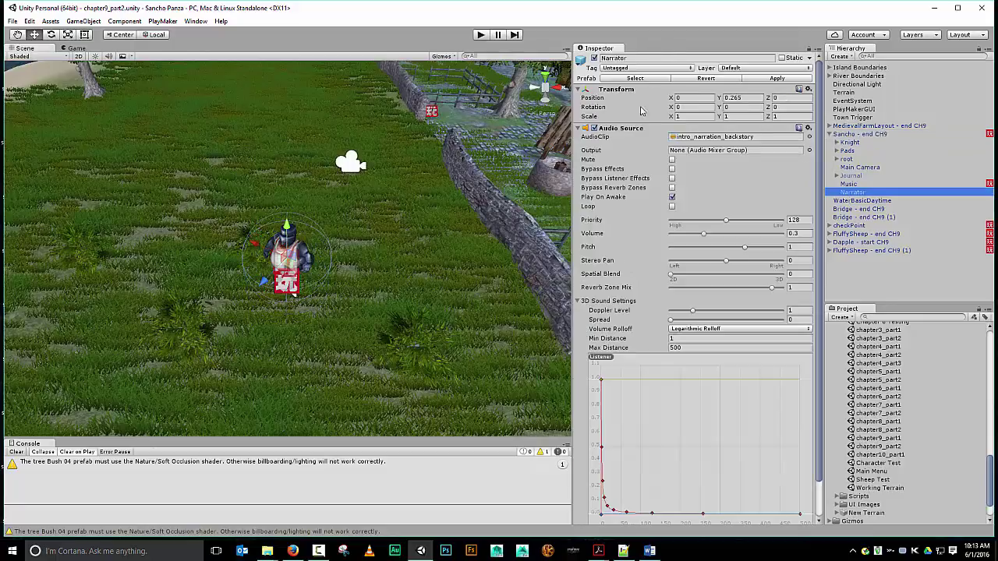
click(594, 58)
Enable instance editing of the Music object's Music Controller FSM and place the Mournful state on the opposite side of Exploration from Exciting
click(848, 184)
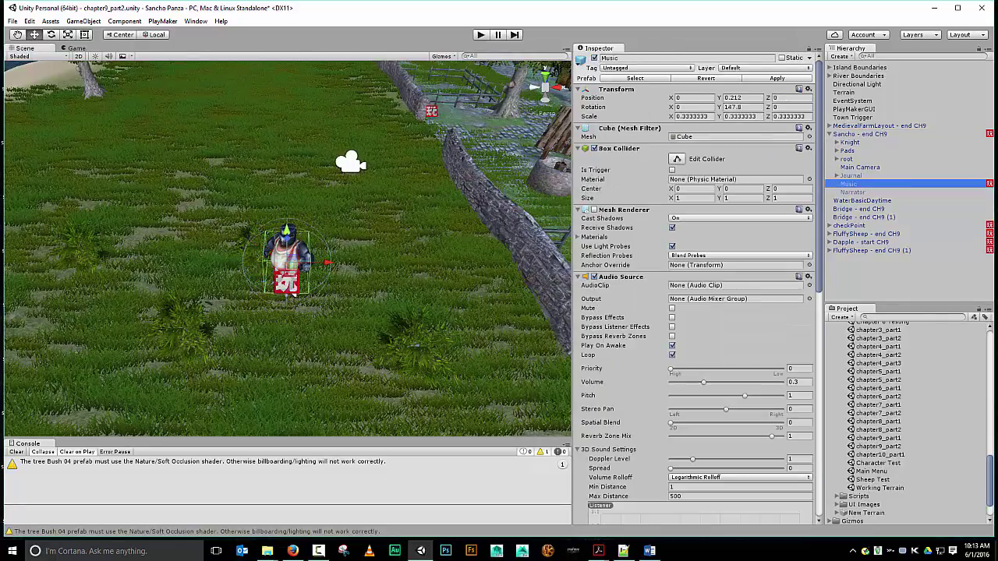
click(989, 183)
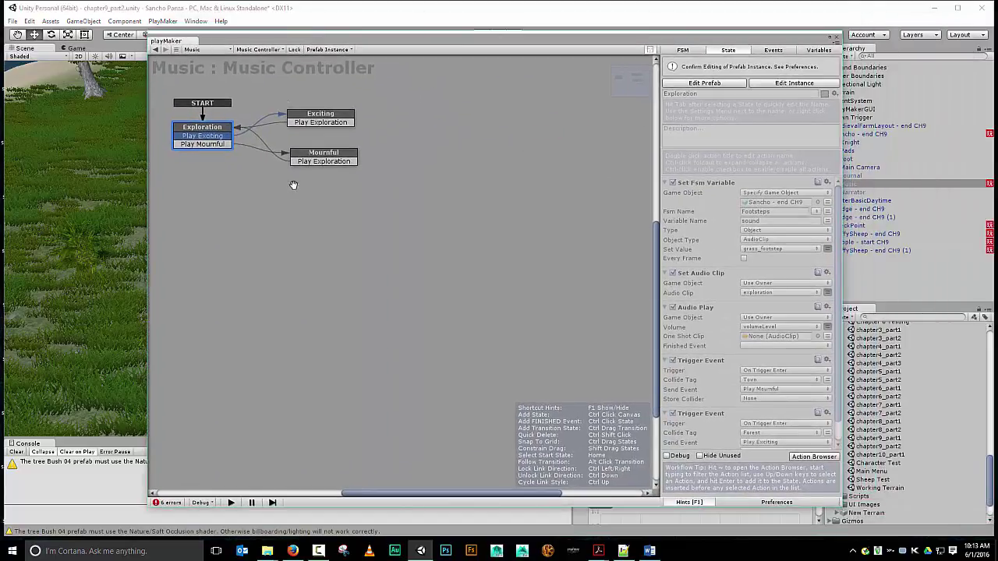
click(436, 197)
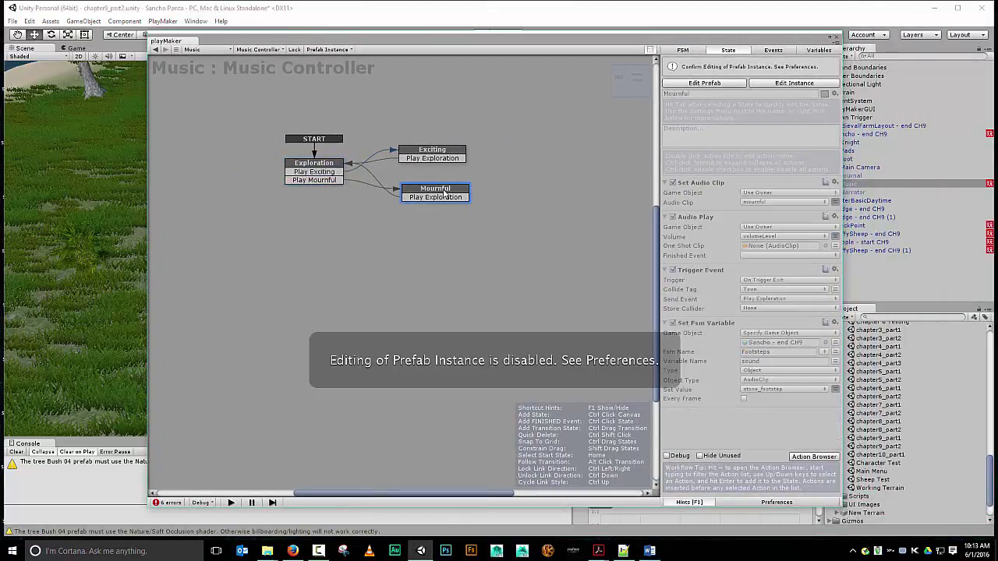
click(794, 82)
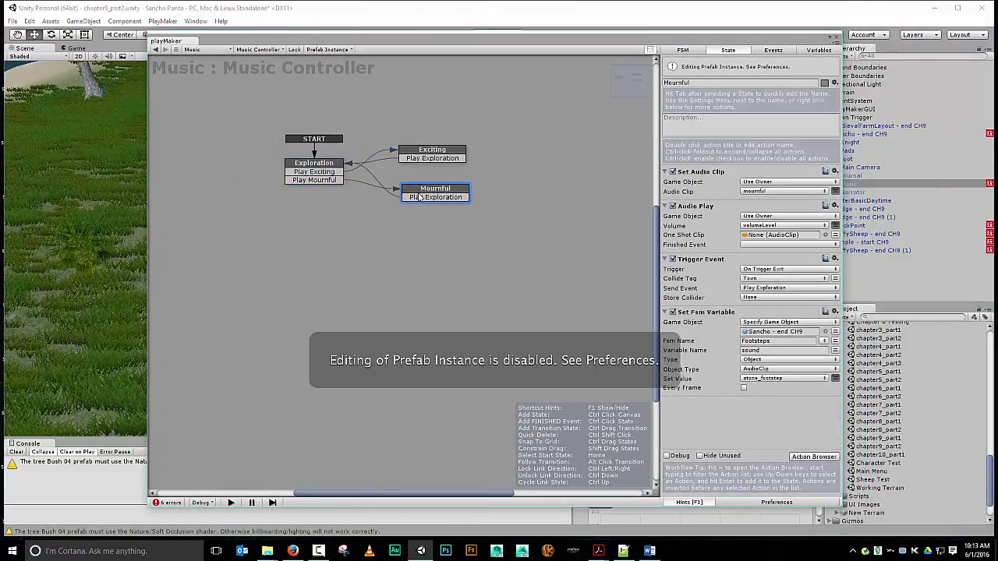
drag(419, 198, 204, 170)
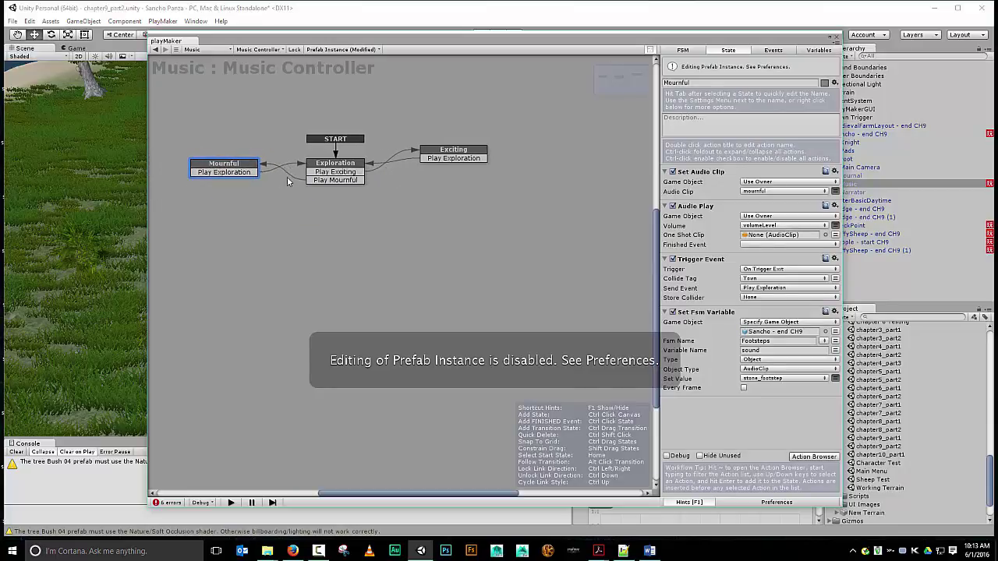
Review the actions of the Exploration, Mournful and Exciting states, and move the FSM editor out of the way
click(340, 168)
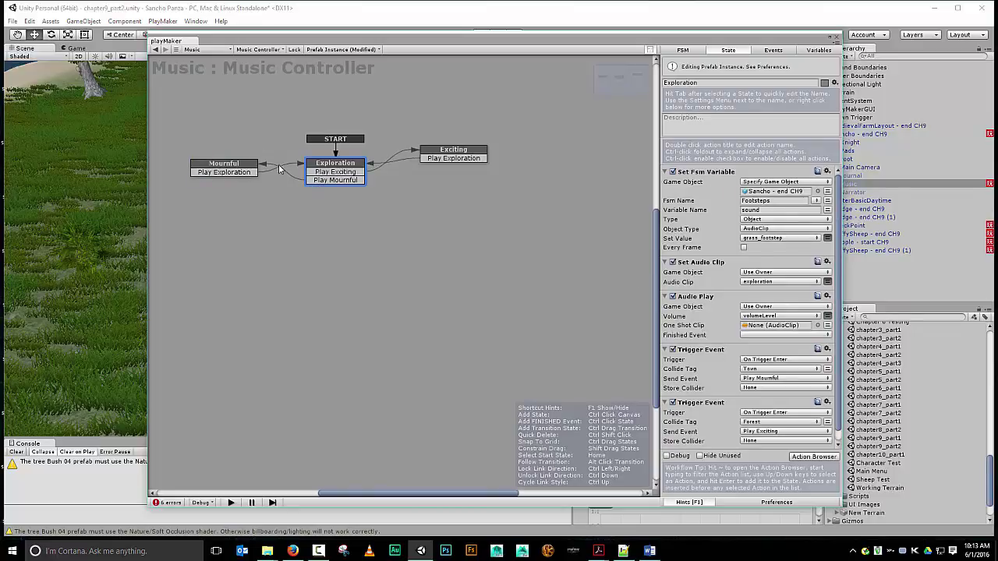
click(237, 164)
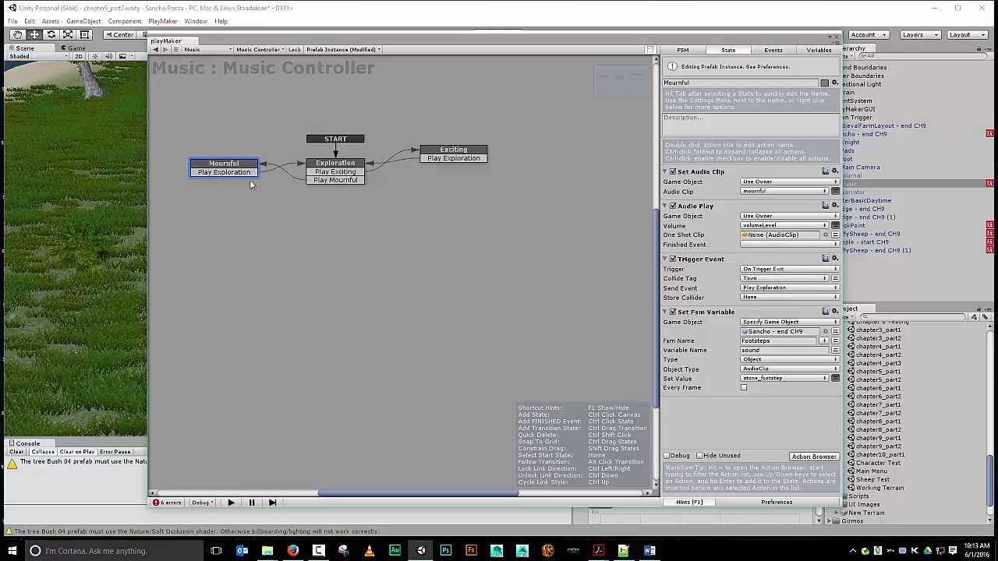
click(318, 167)
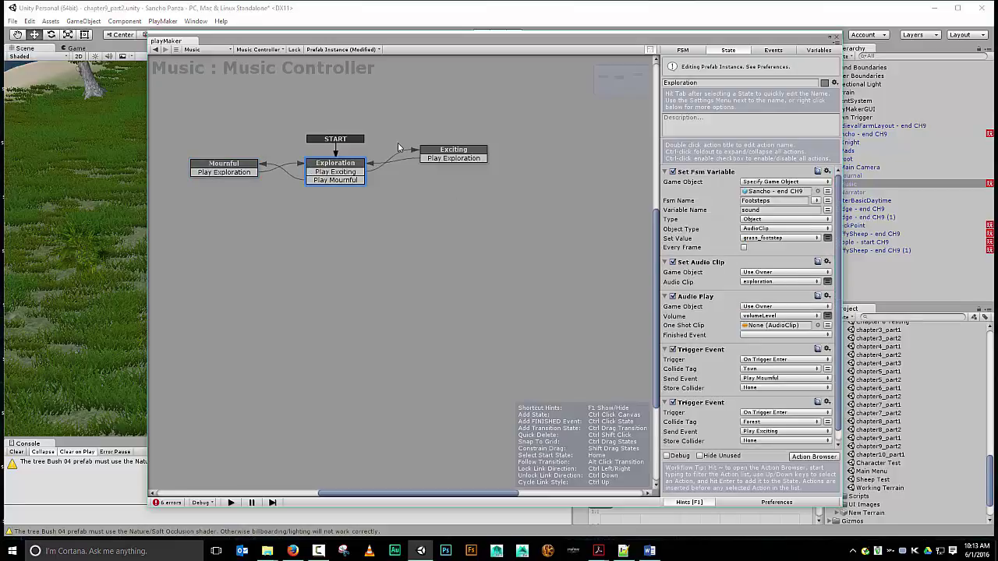
click(466, 157)
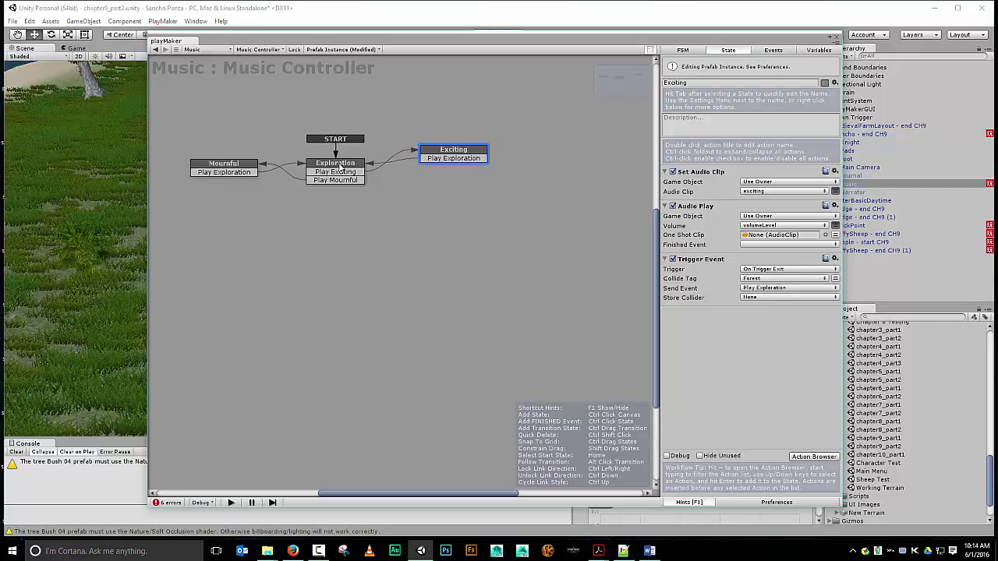
drag(420, 43, 997, 46)
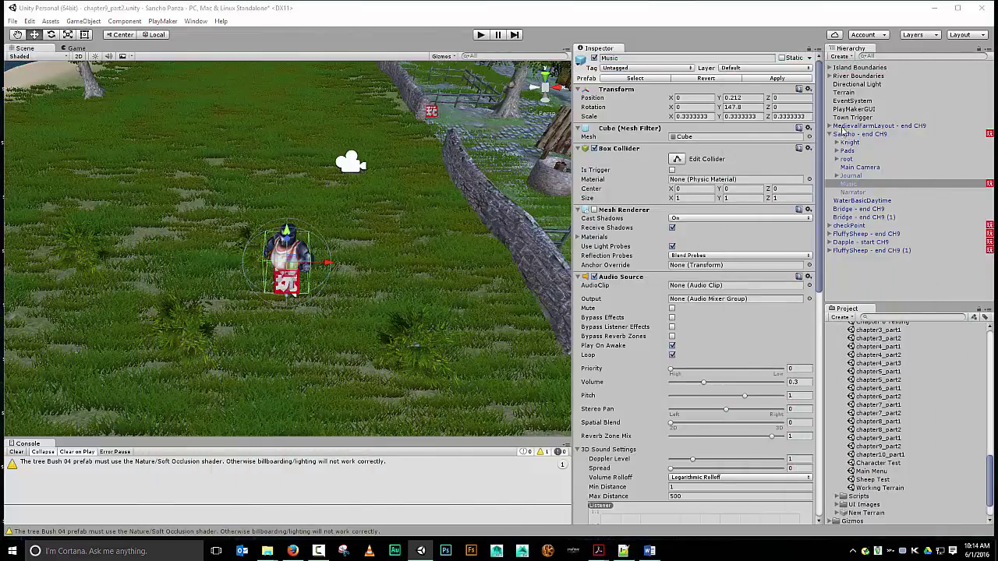
Duplicate the Town Trigger object
right_drag(429, 183, 379, 234)
scroll(379, 235, down, 8)
click(366, 205)
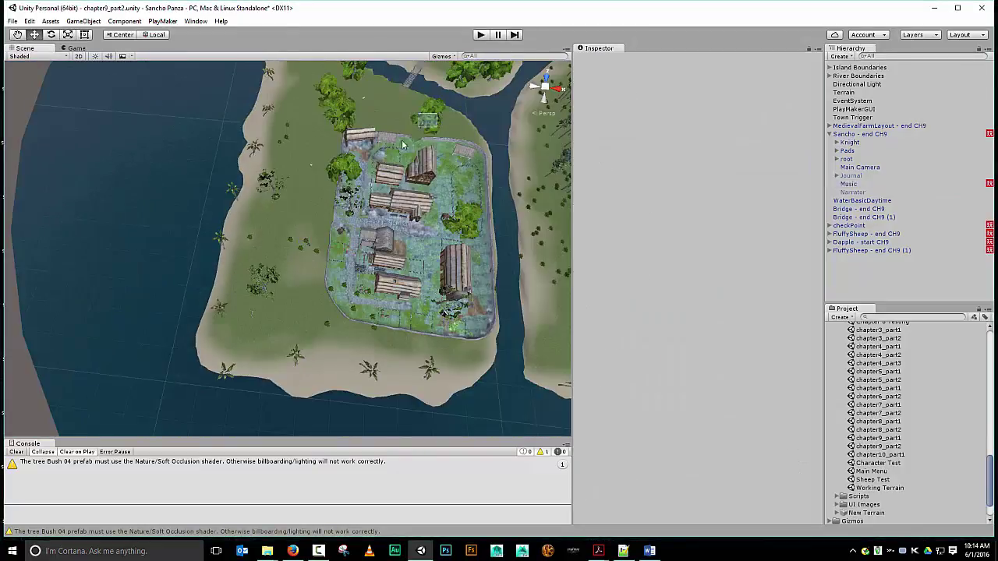
middle_drag(415, 123, 165, 400)
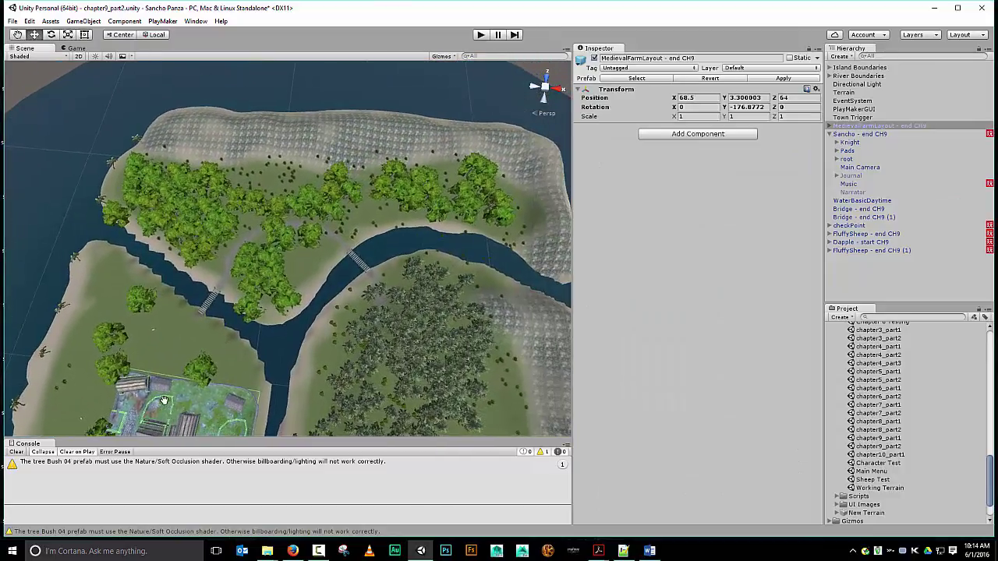
click(853, 118)
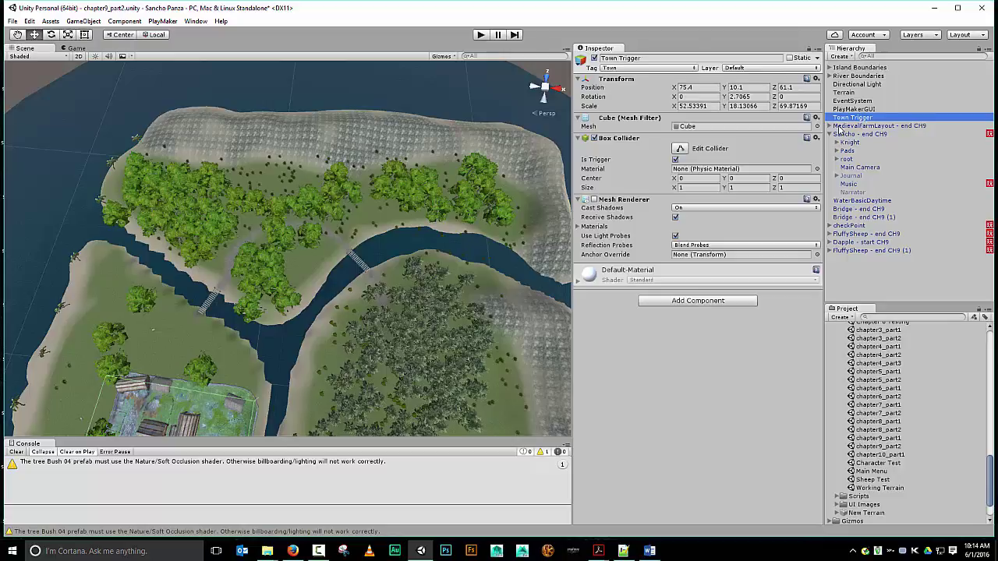
key(ctrl+d)
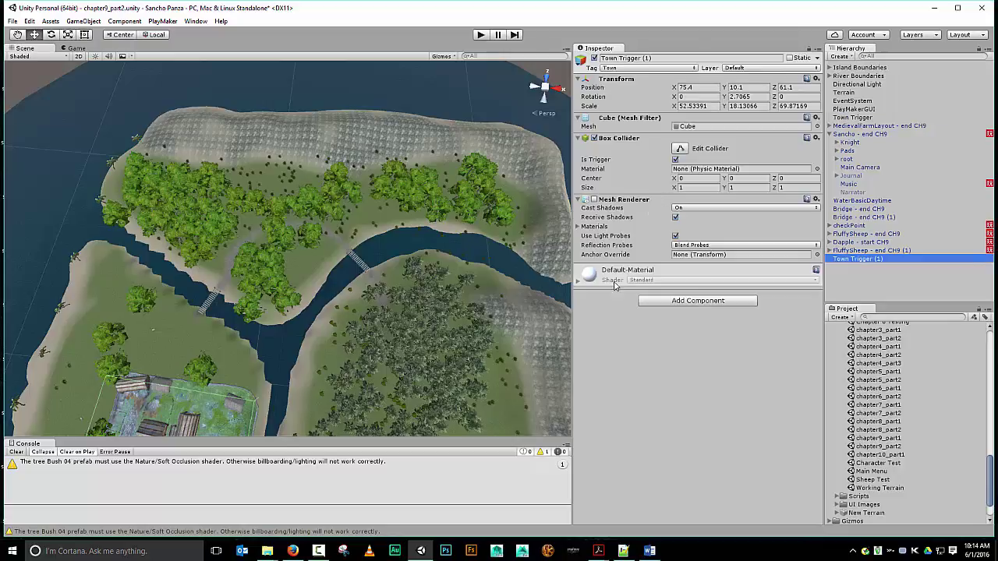
Rename the duplicated trigger as Forest Trigger and set its tag to Forest
click(692, 58)
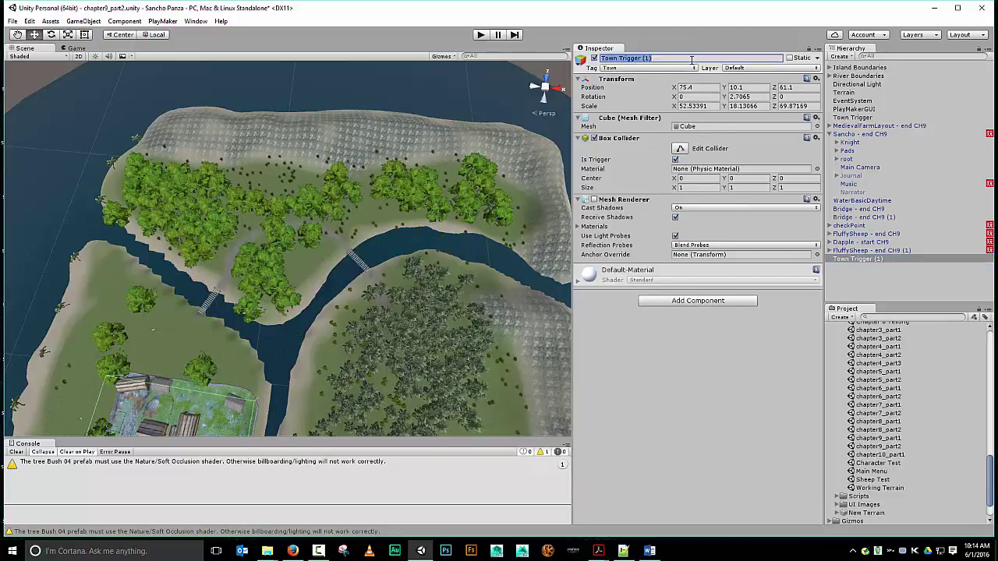
text(Forest)
key(Return)
click(679, 69)
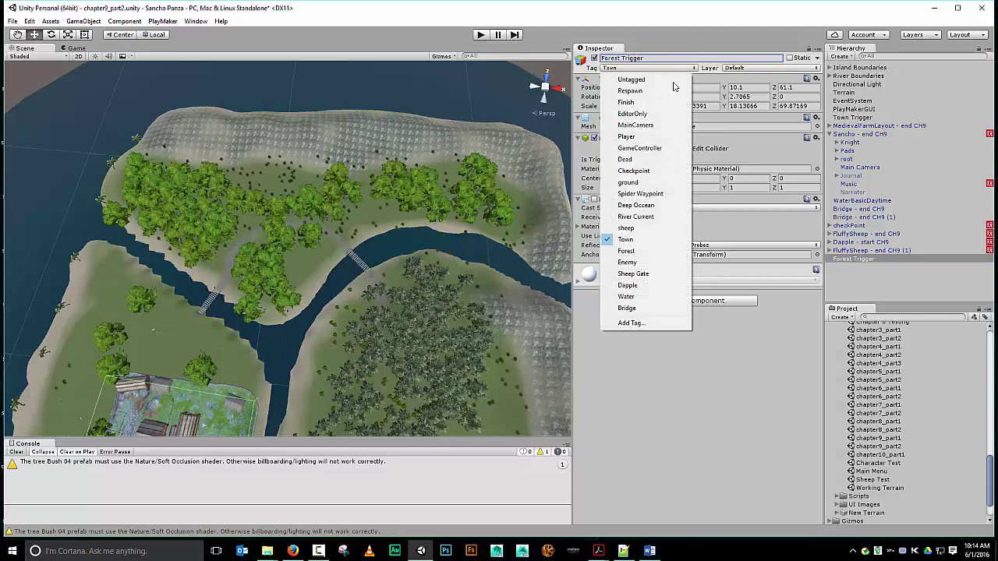
click(650, 254)
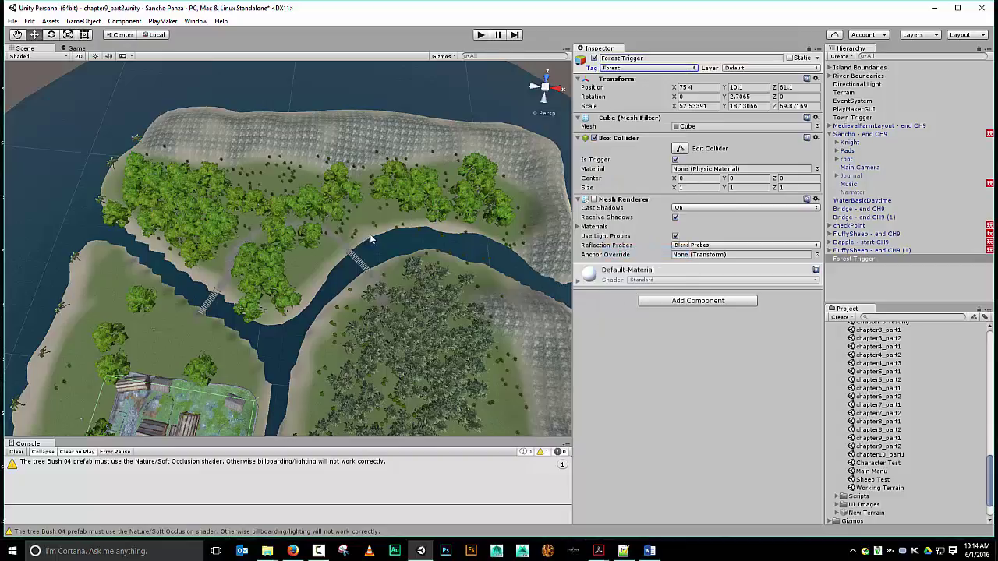
Move the Forest Trigger across the river to about X 85.6, Z 163 over the forest and rotate it to about -59.8° around Y
middle_drag(317, 325, 338, 151)
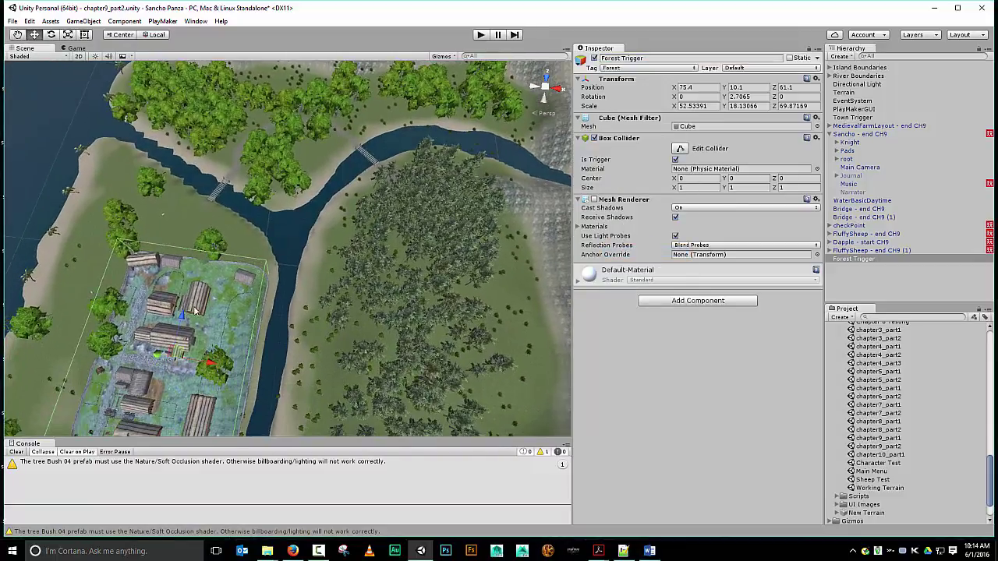
drag(181, 320, 236, 87)
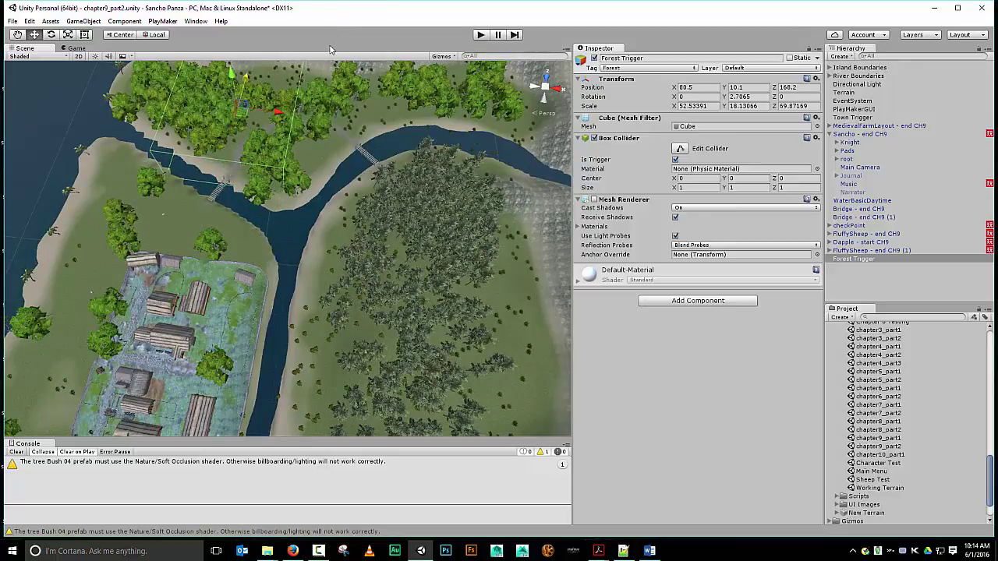
mouse_move(320, 128)
alt+mouse_down()
mouse_move(332, 171)
mouse_move(328, 113)
alt+mouse_up()
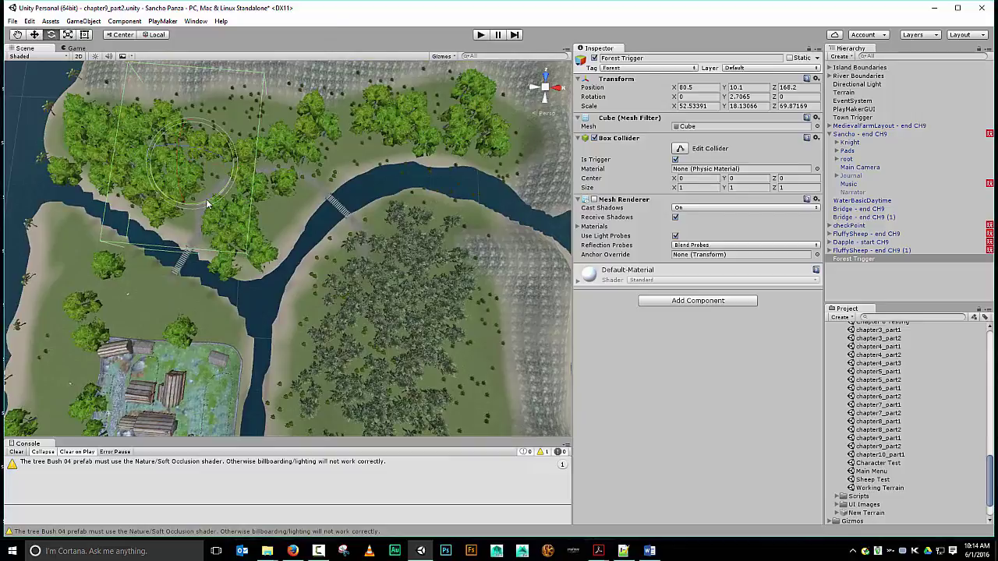
drag(203, 200, 285, 159)
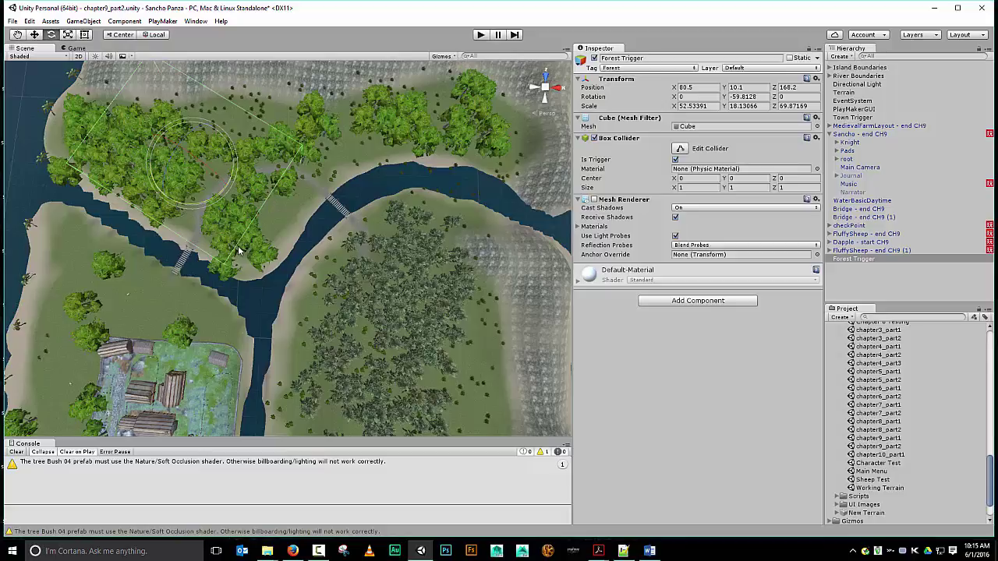
key(w)
drag(159, 144, 225, 145)
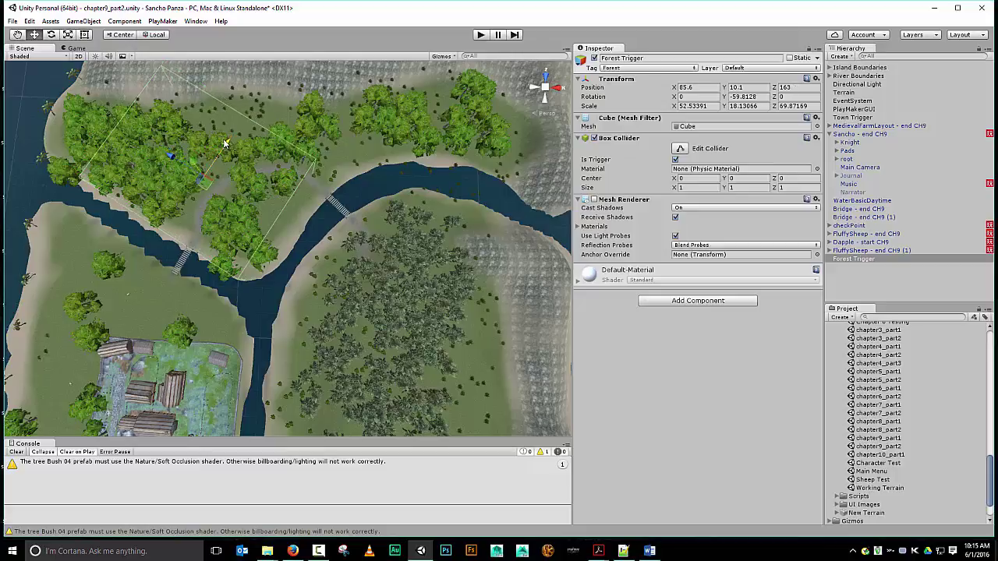
Shrink the Forest Trigger to about 26.1 in X and 36.9 in Z, and move it to about X 85.3, Z 146.3 by the bridge
key(alt)
alt+drag(204, 278, 319, 270)
key(r)
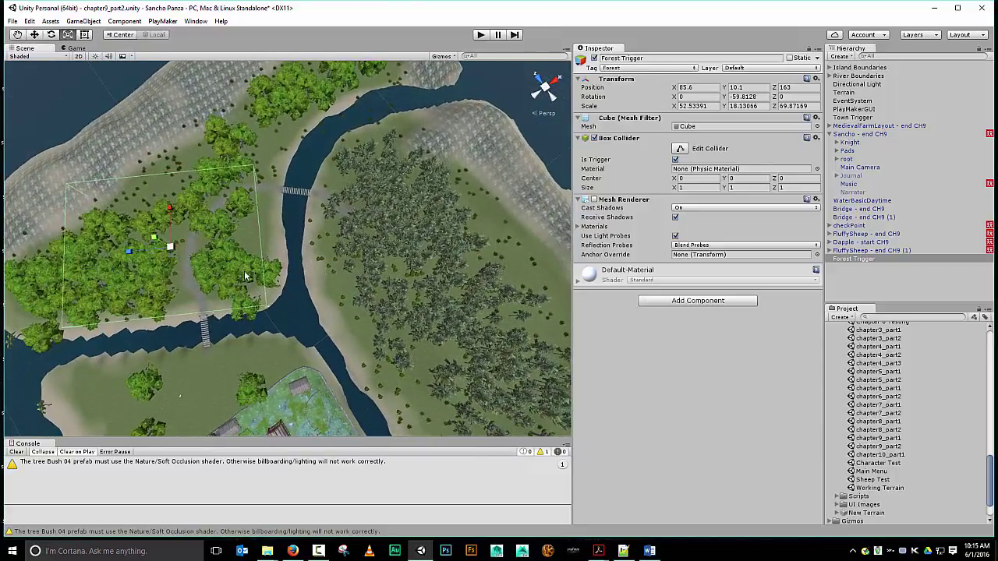
drag(132, 251, 153, 252)
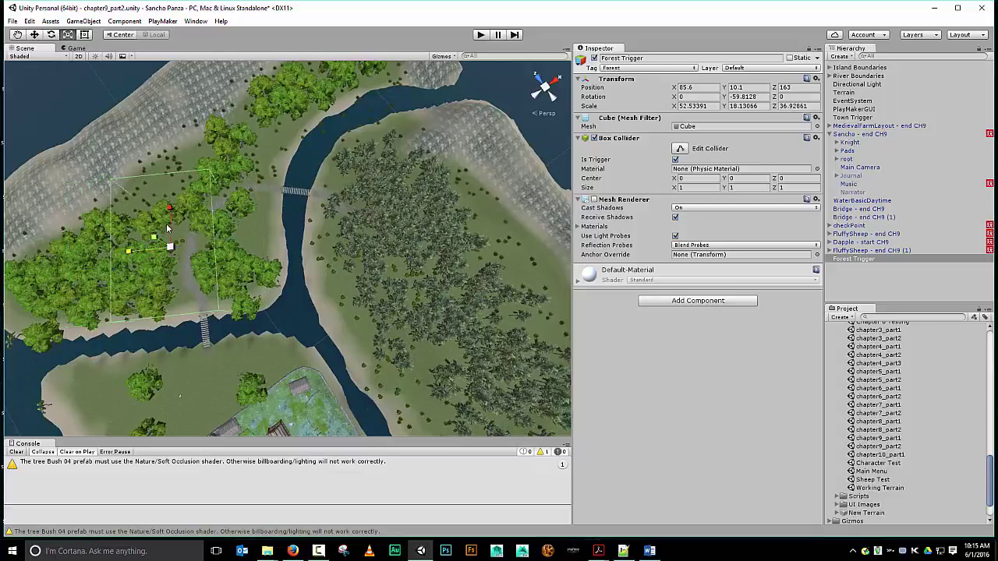
drag(173, 209, 179, 241)
key(w)
drag(141, 287, 156, 287)
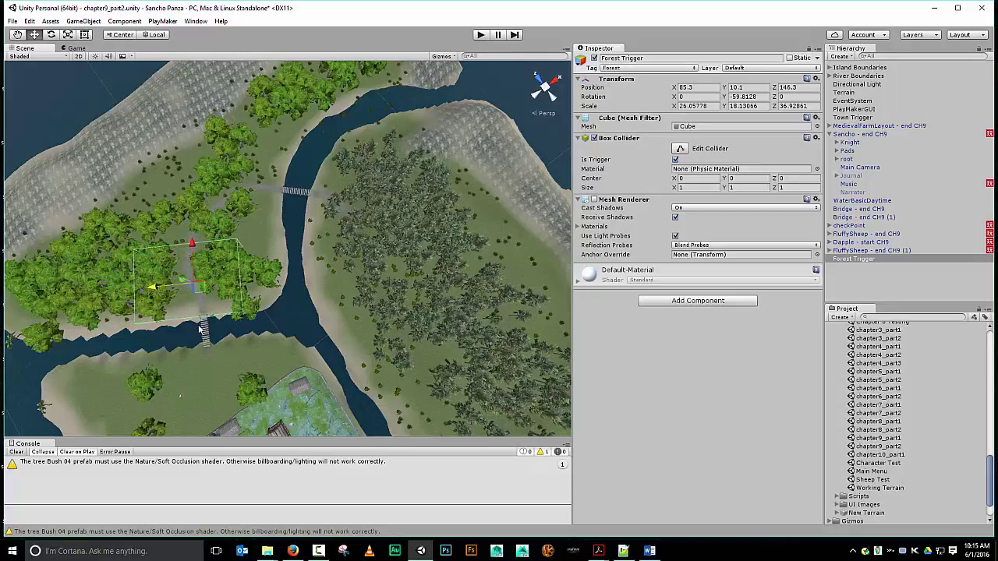
Move the Sancho - end CH9 character to about X 79.8, Z 111.5, between the town and the forest bridge
alt+drag(249, 324, 160, 281)
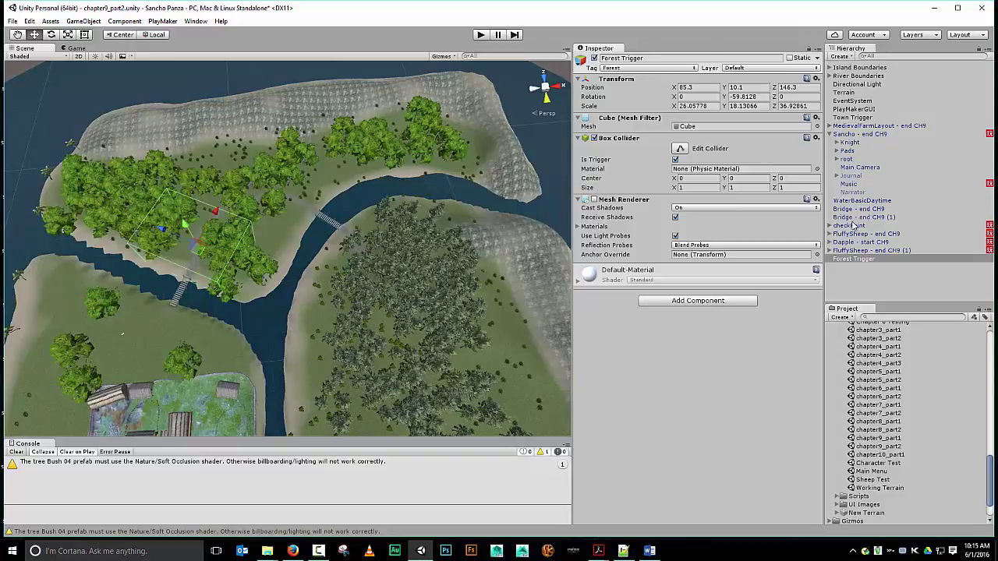
scroll(345, 308, down, 5)
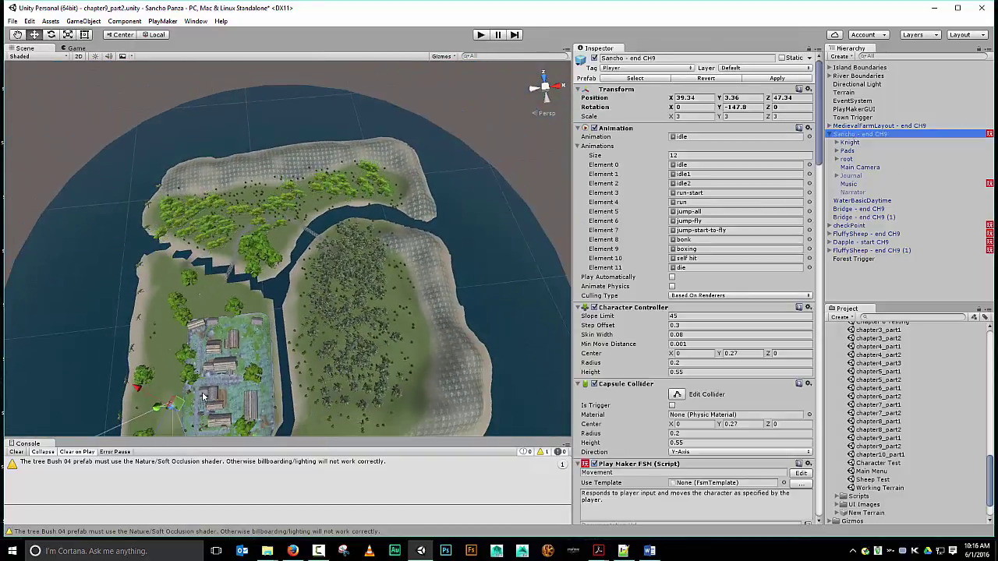
alt+drag(203, 398, 184, 316)
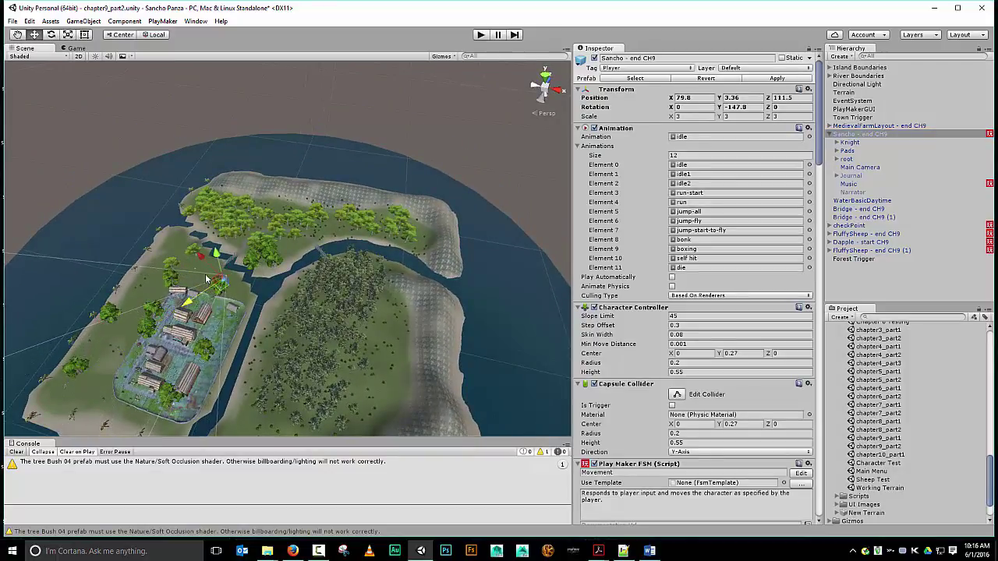
Move Sancho to about X 67.2, Z 119.5, then playtest the scene by walking him across the bridge to the forest
drag(198, 250, 191, 244)
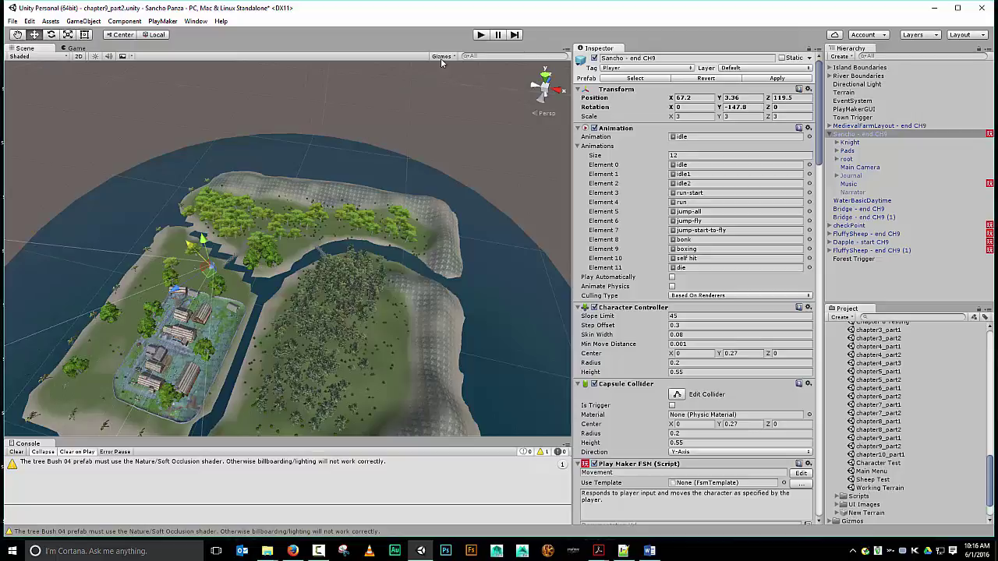
click(480, 35)
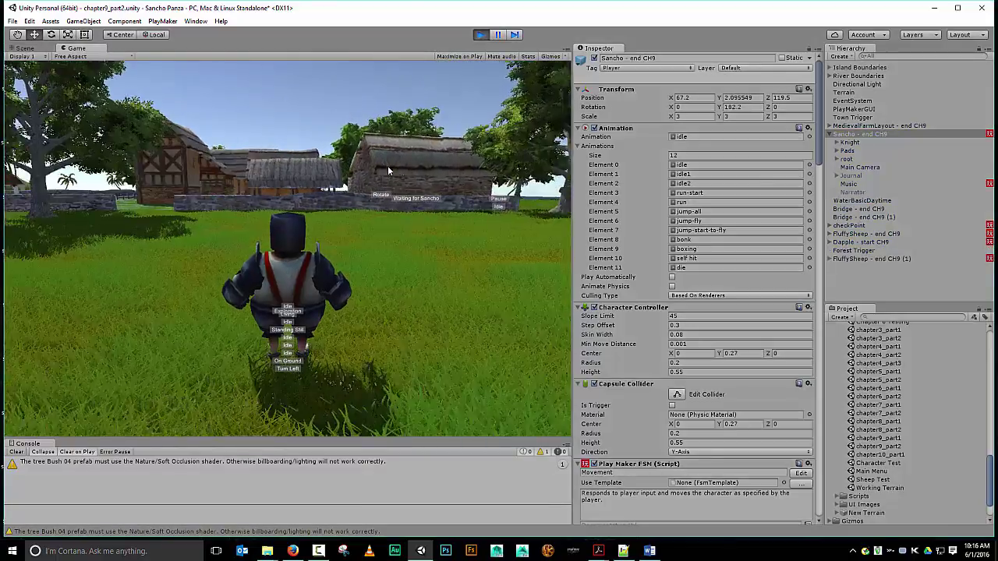
key(Left)
key(Up)
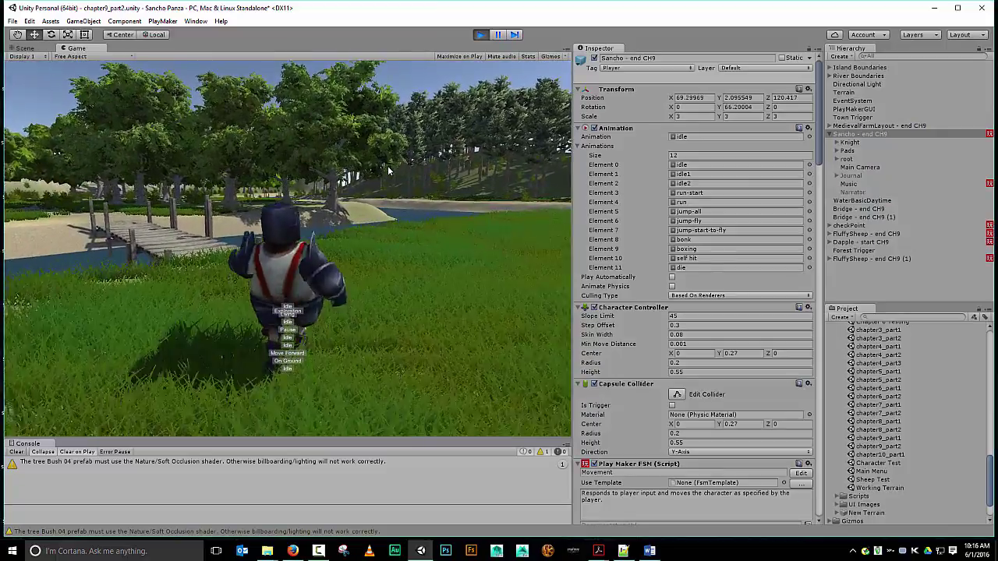
key(Left)
key(Up)
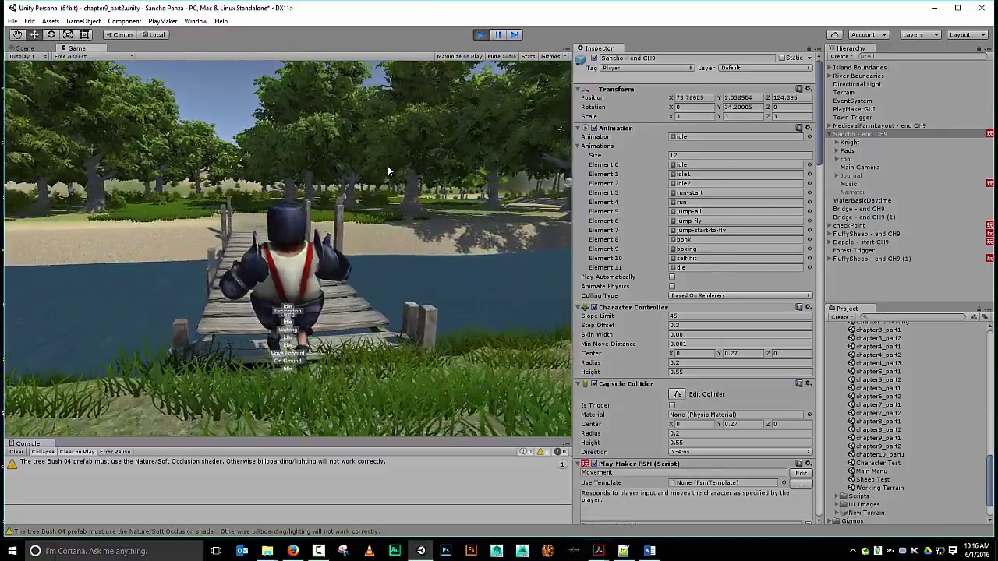
key(Left)
key(Up)
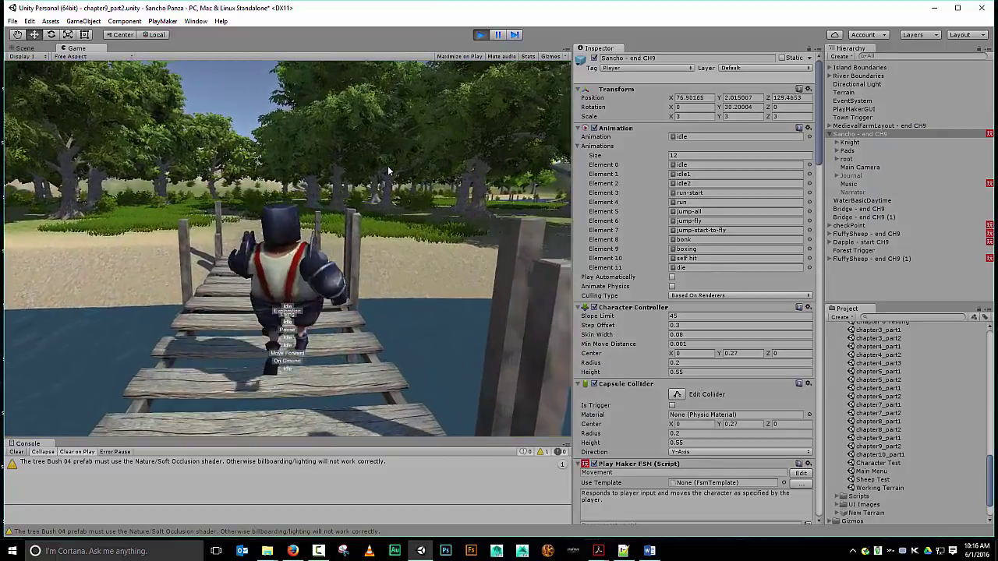
key(Up)
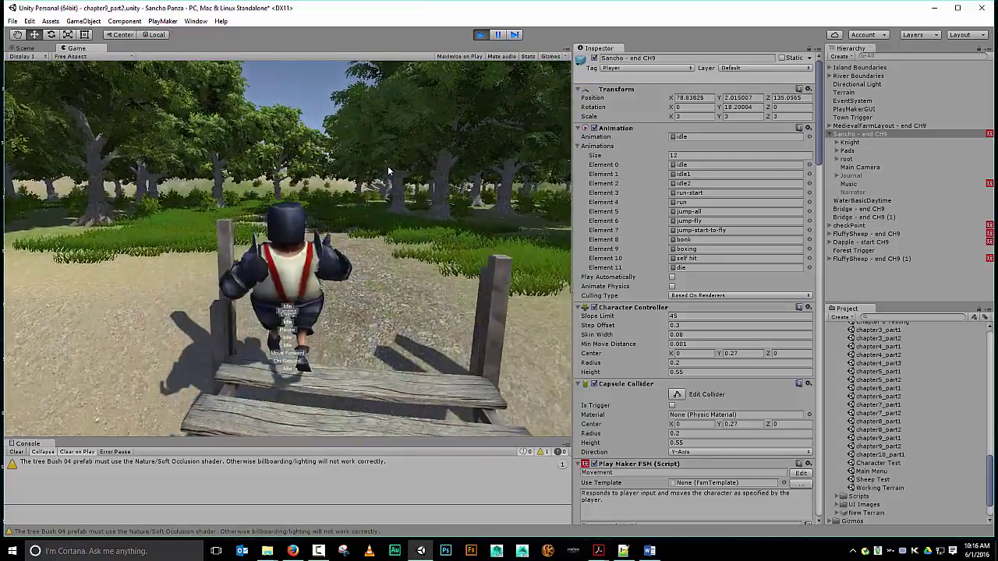
Turn Sancho around at the forest edge and walk him back onto the bridge towards the town
key(Right)
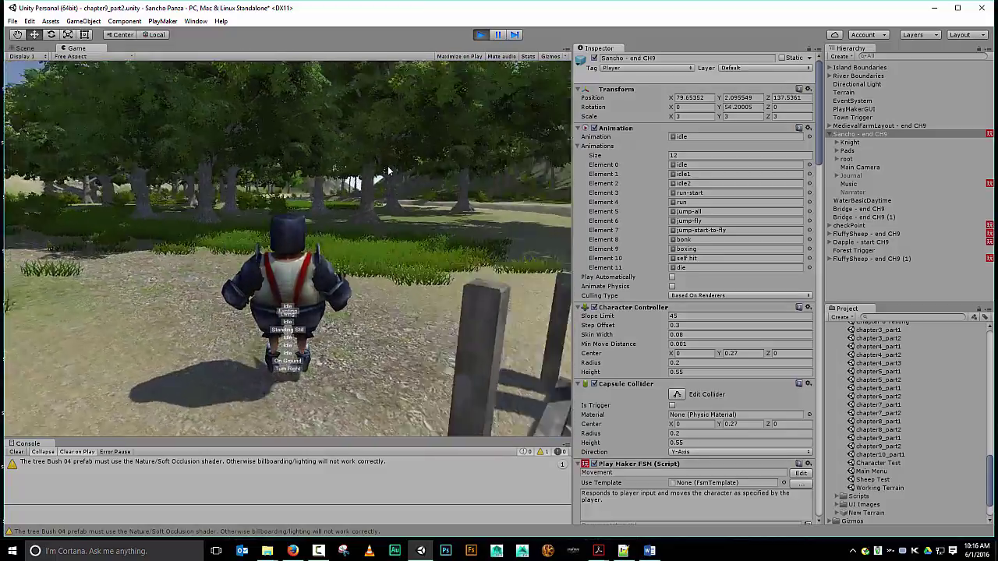
key(Right)
key(Up)
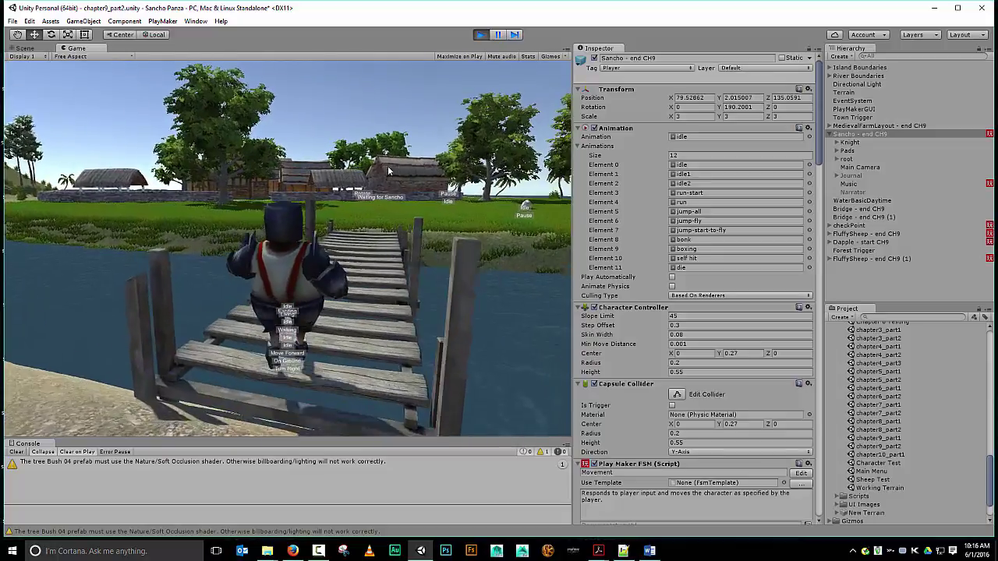
key(Right)
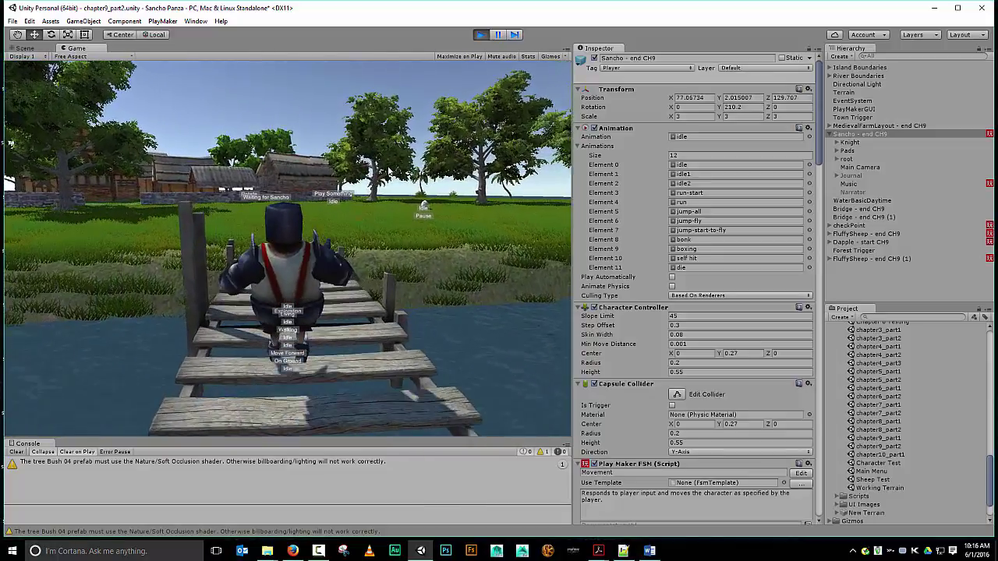
Turn Sancho around on the bridge and walk him into the forest again to test the music change
key(Left)
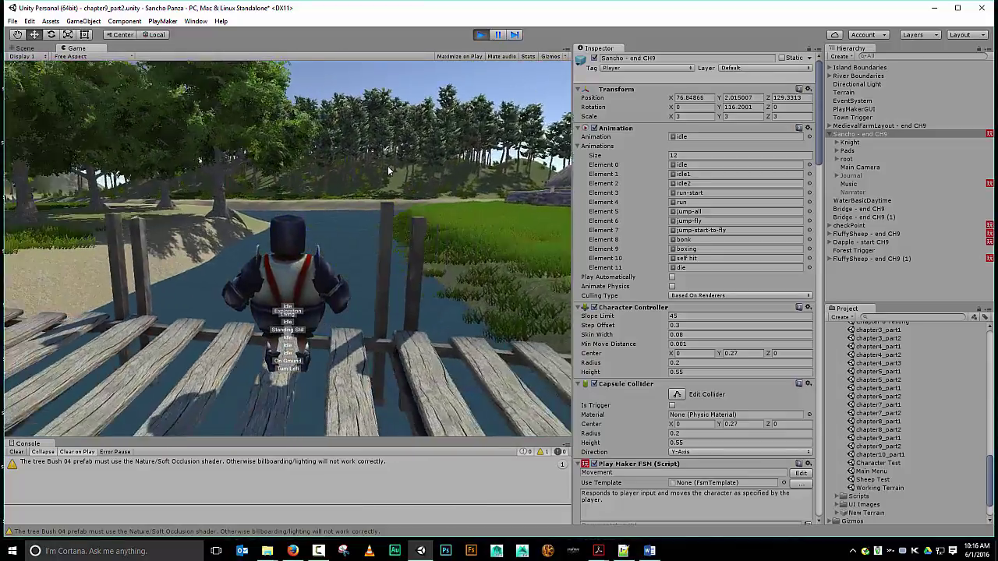
key(Left)
key(Up)
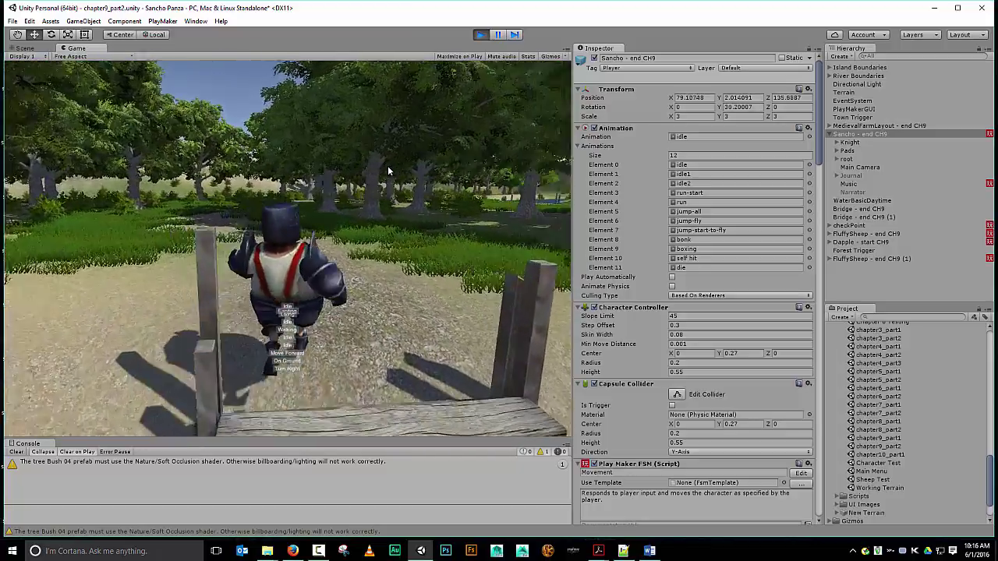
key(Right)
key(Up)
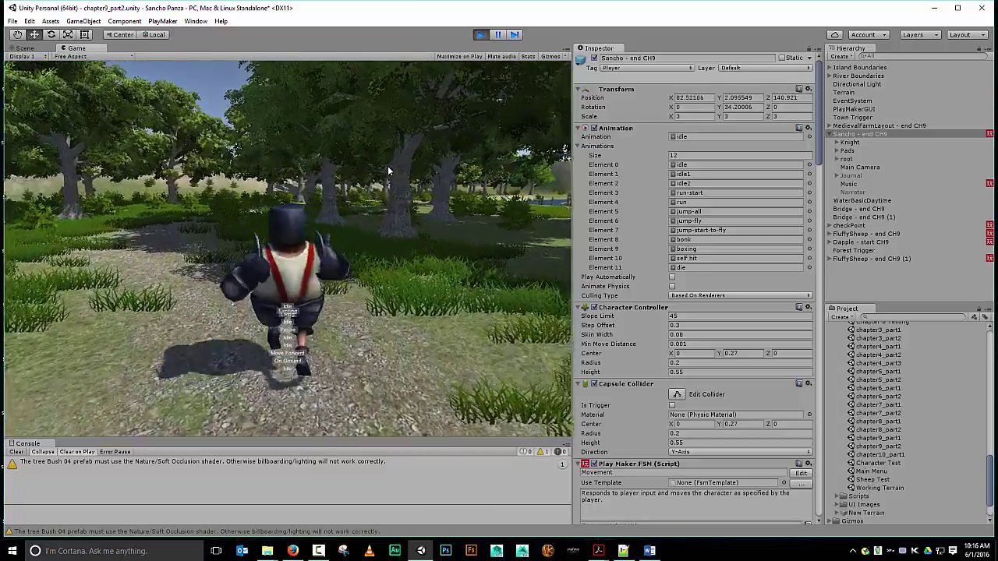
key(Up)
key(Right)
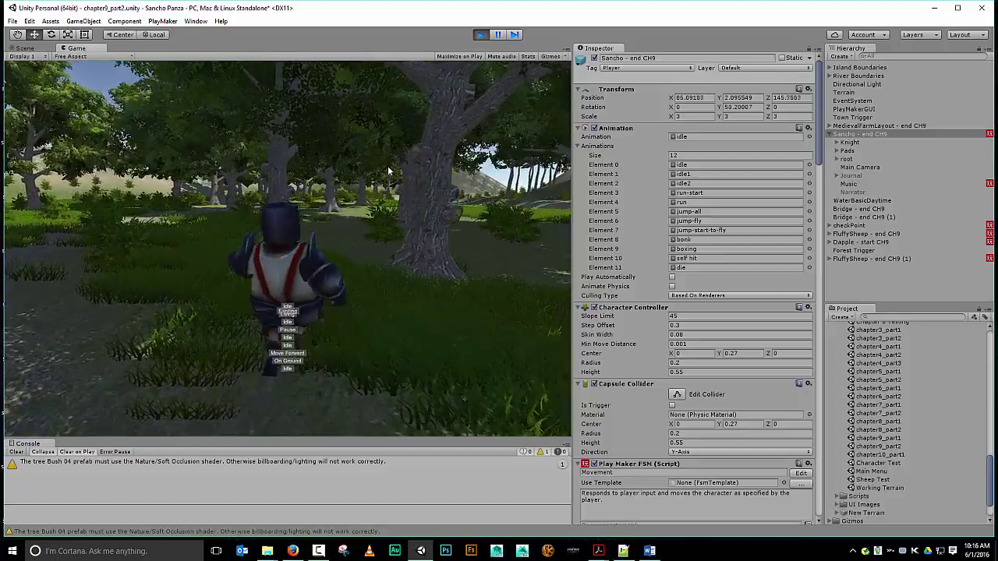
Walk Sancho deeper through the forest to test leaving the trigger zone, and stop the playtest
key(Up)
key(Right)
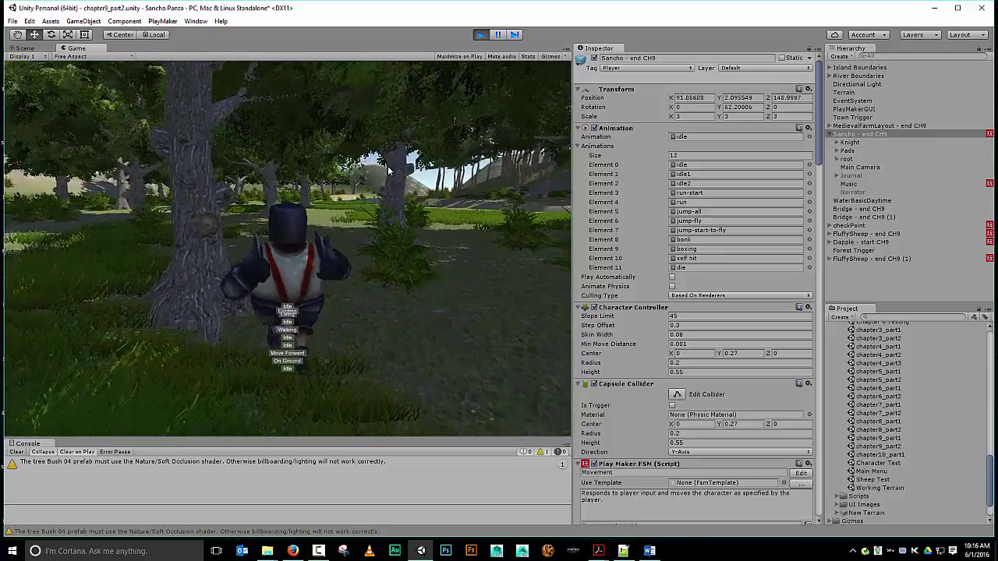
key(Up)
key(Left)
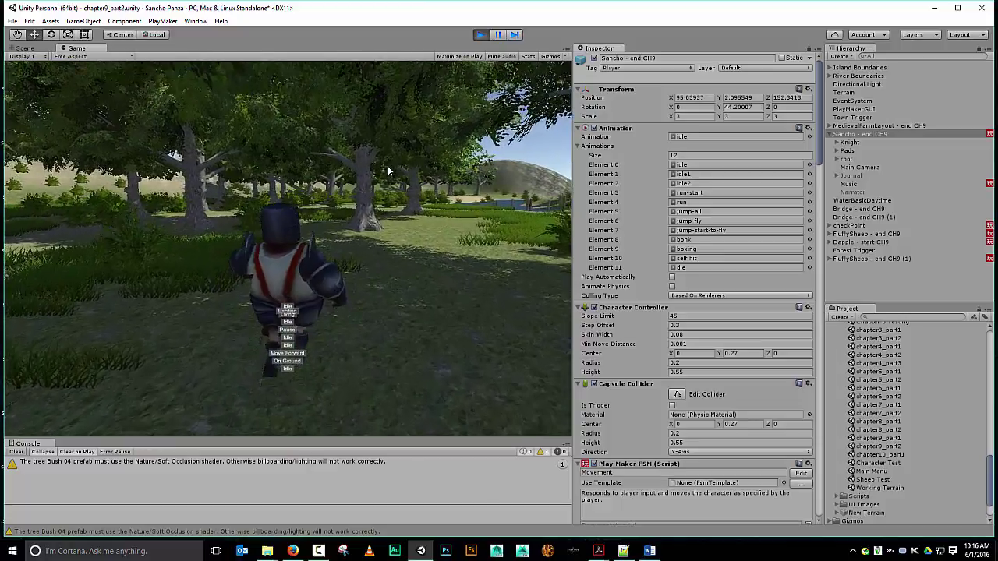
key(Up)
key(Left)
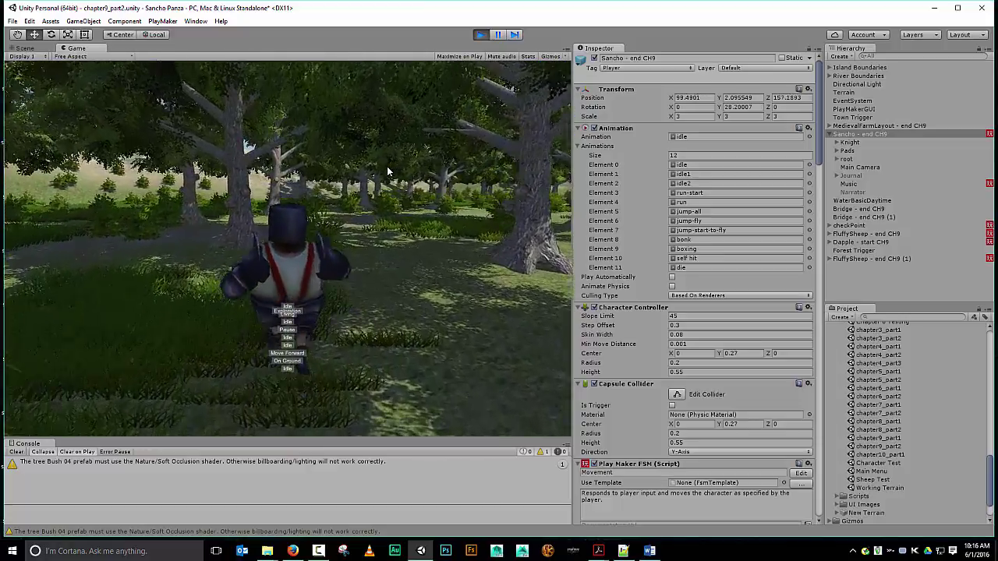
key(Right)
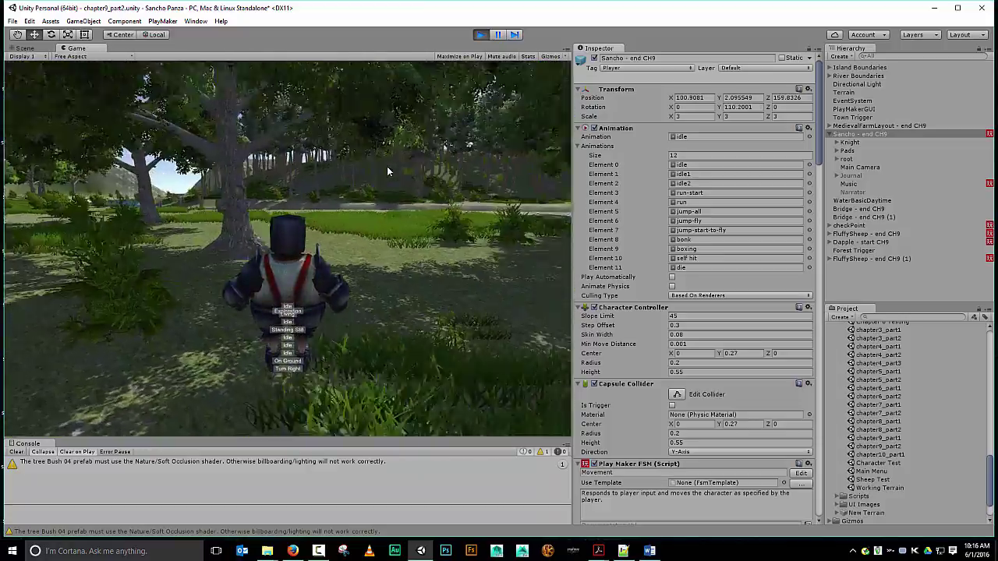
click(481, 34)
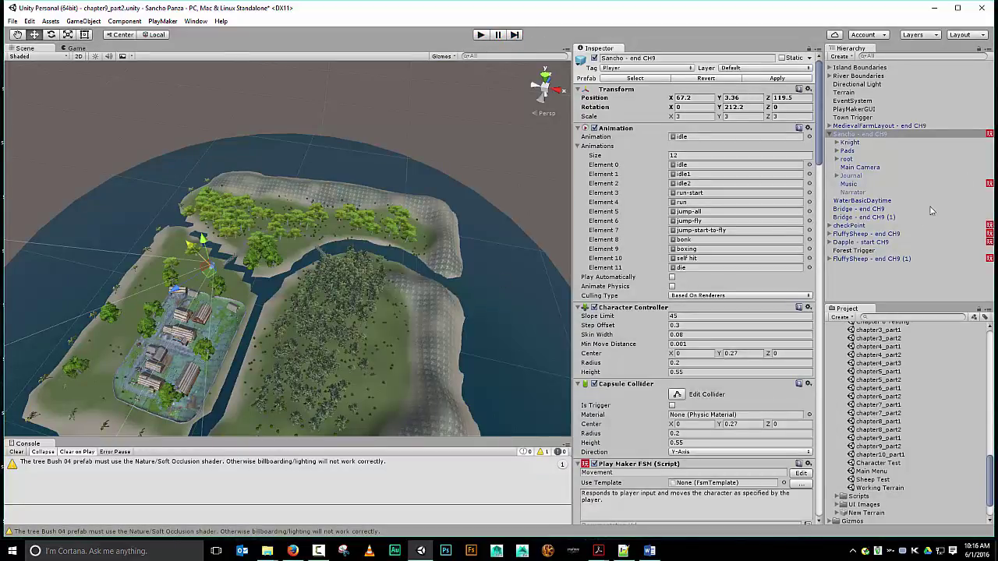
Open the Music object's Music Controller FSM for instance editing and add an event named Left Forrest
click(849, 184)
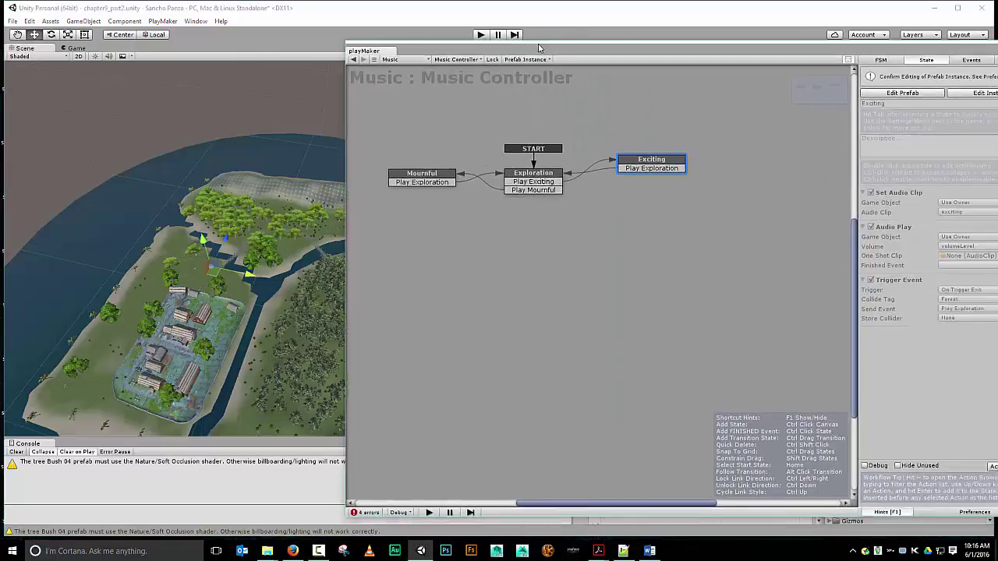
drag(538, 49, 260, 67)
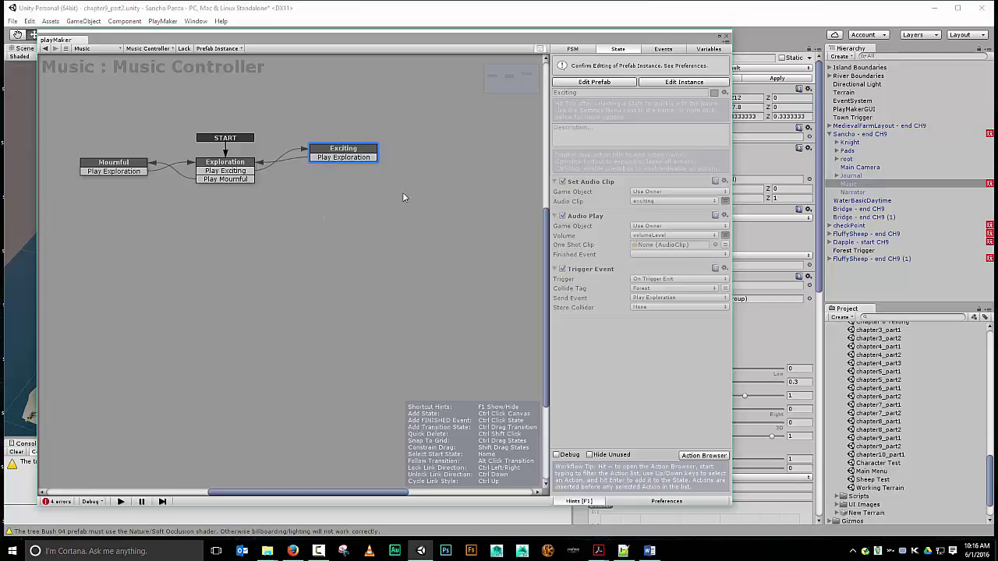
click(663, 50)
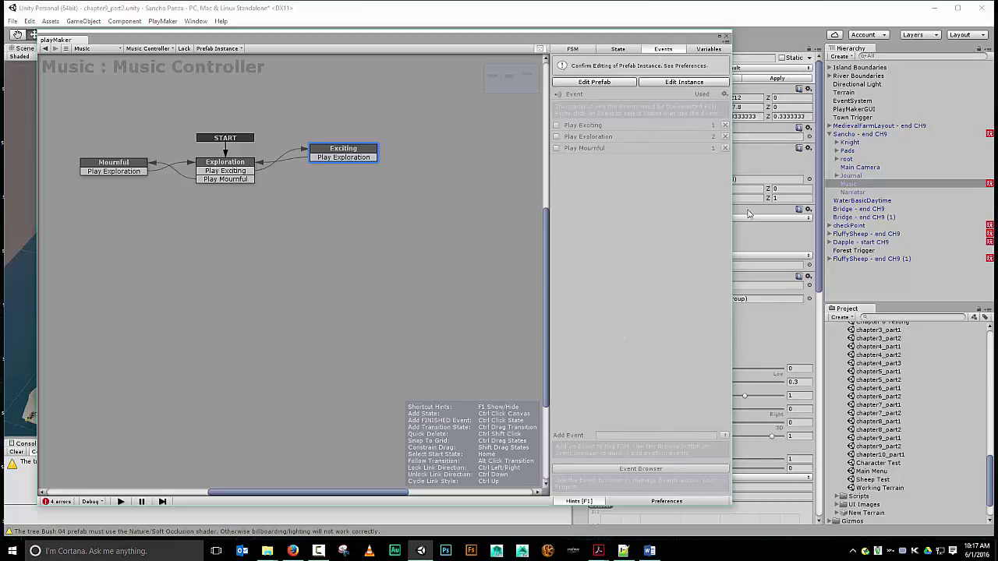
click(701, 82)
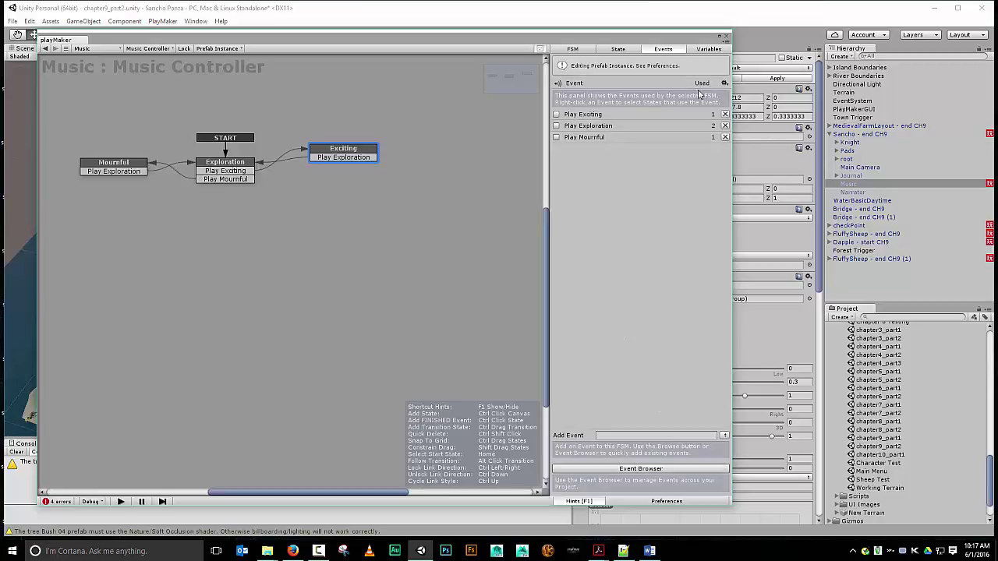
click(648, 436)
text(Left Forrest)
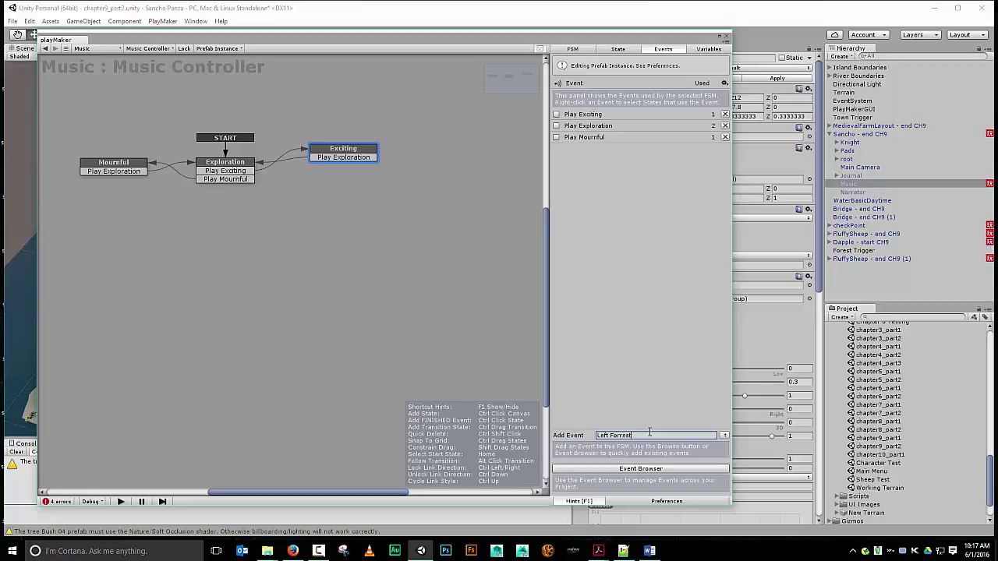
key(Return)
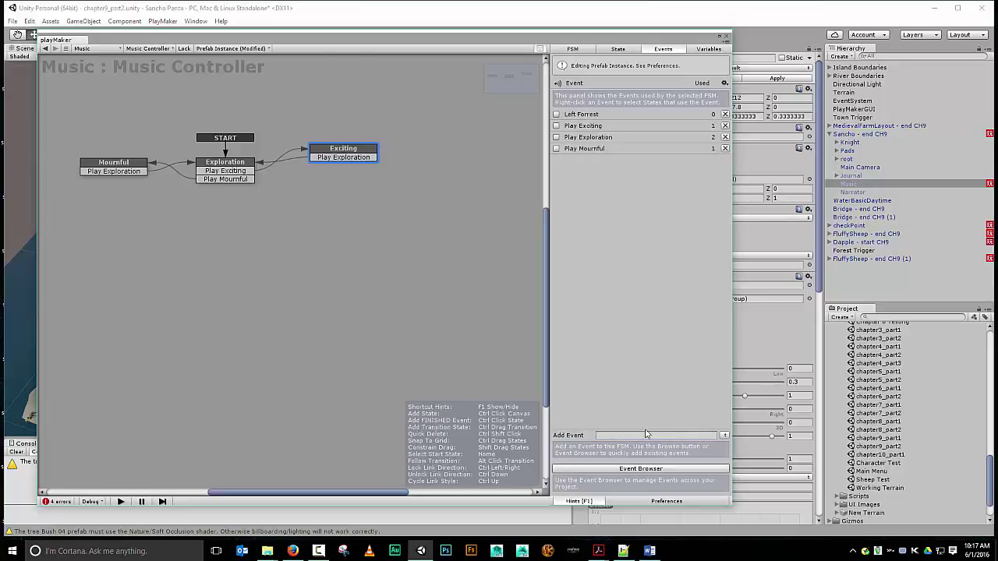
Change the Exciting state's transition event to Left Forrest and make its Trigger Event action send Left Forrest
right_click(343, 158)
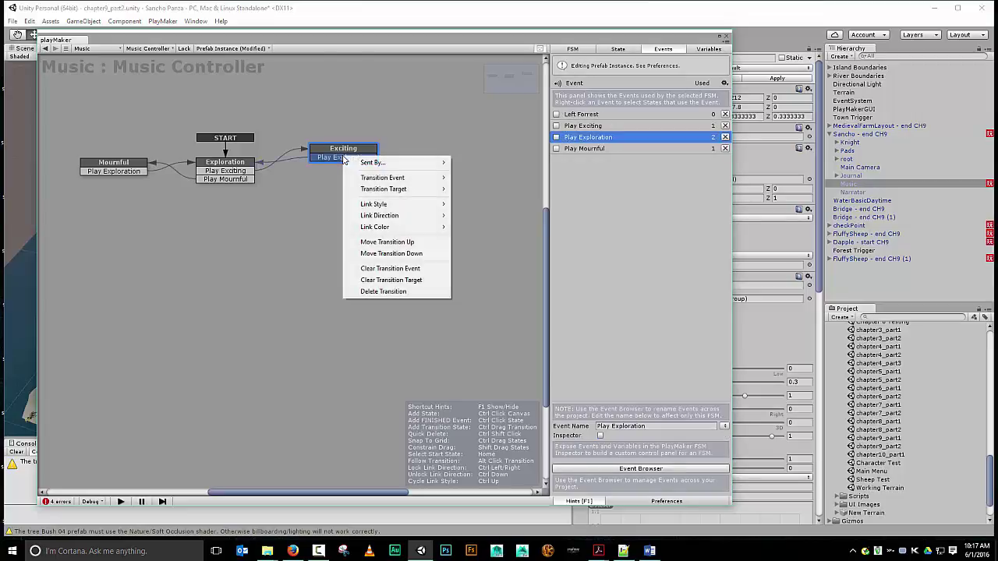
mouse_move(364, 179)
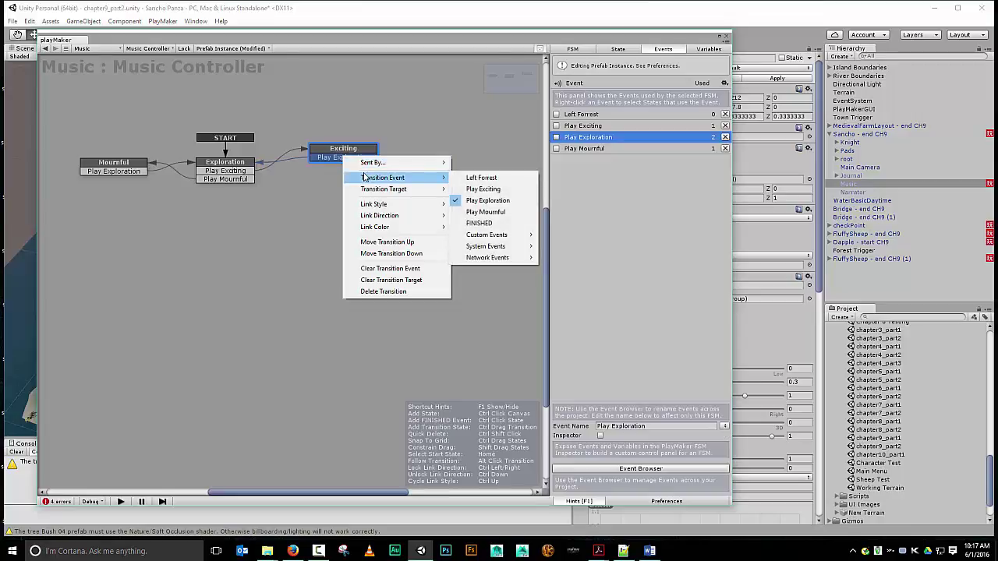
click(486, 178)
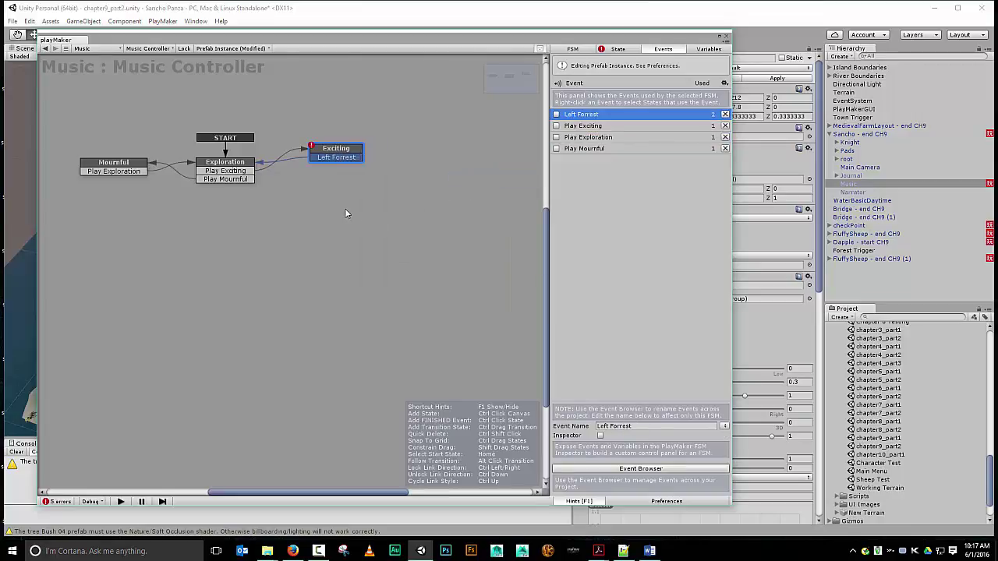
click(619, 49)
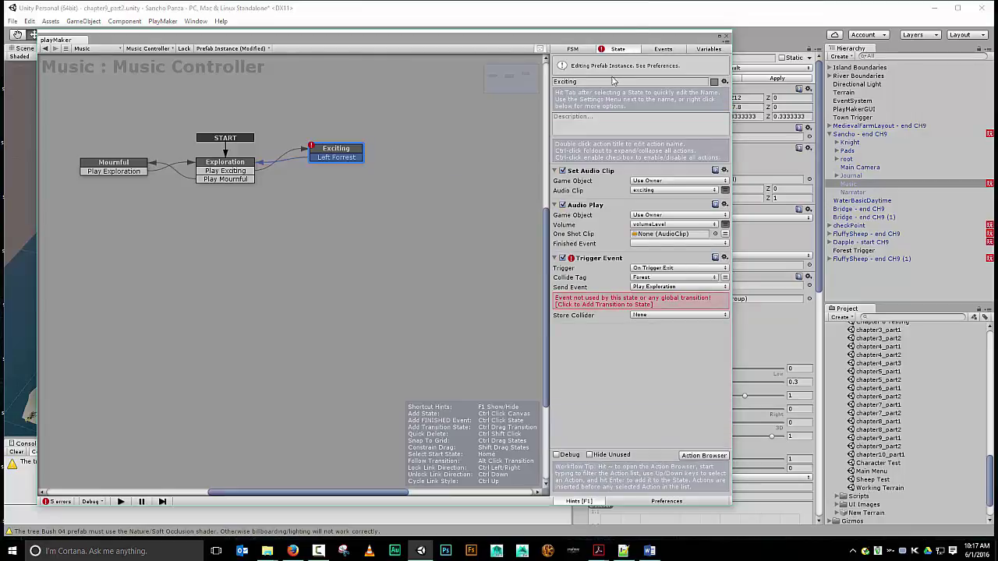
click(652, 287)
click(654, 310)
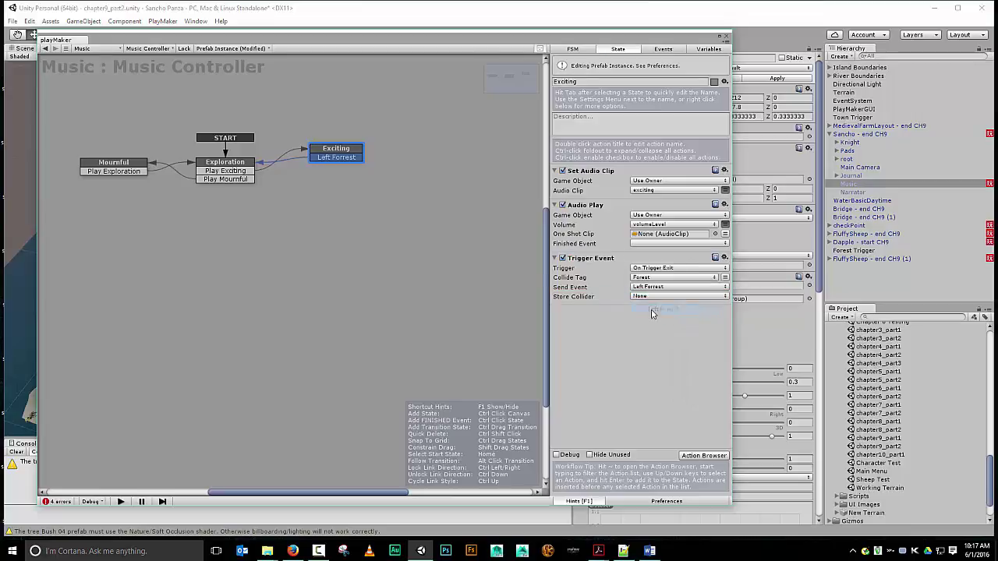
Add a state named Test Trigger below Exciting and link Exciting's Left Forrest transition to it
right_click(343, 196)
click(363, 196)
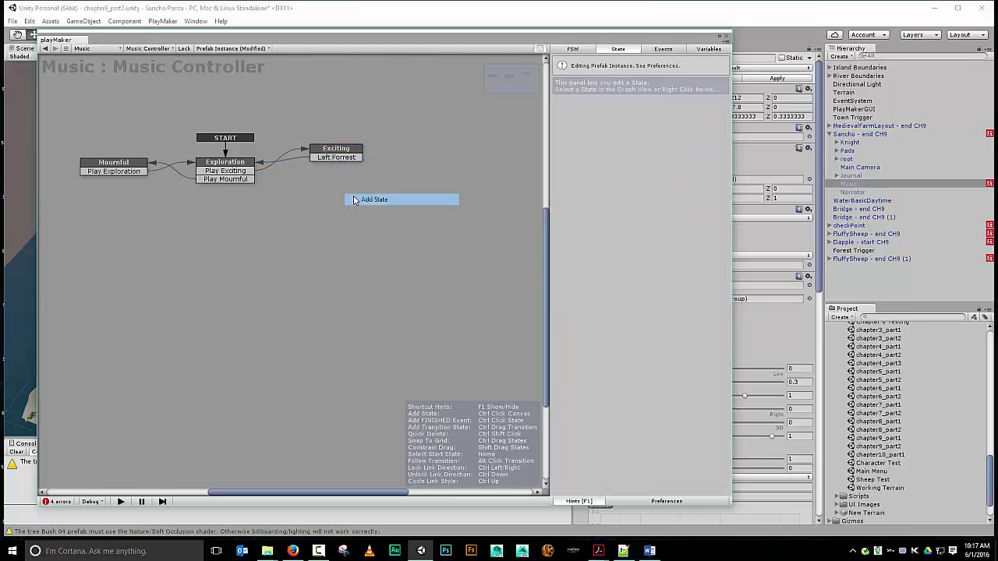
click(601, 82)
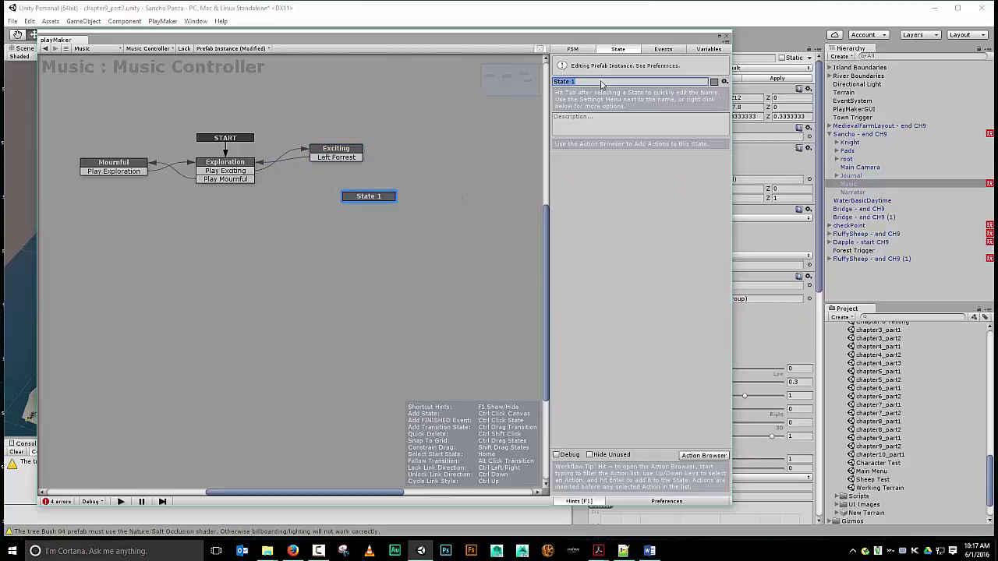
text(Test Trigger)
mouse_move(351, 198)
mouse_down()
mouse_move(322, 192)
mouse_move(352, 165)
mouse_move(382, 187)
mouse_move(357, 194)
mouse_up()
Give Test Trigger a Play Exploration transition linked to the Exploration state, and place the state slightly lower in the graph
right_click(353, 195)
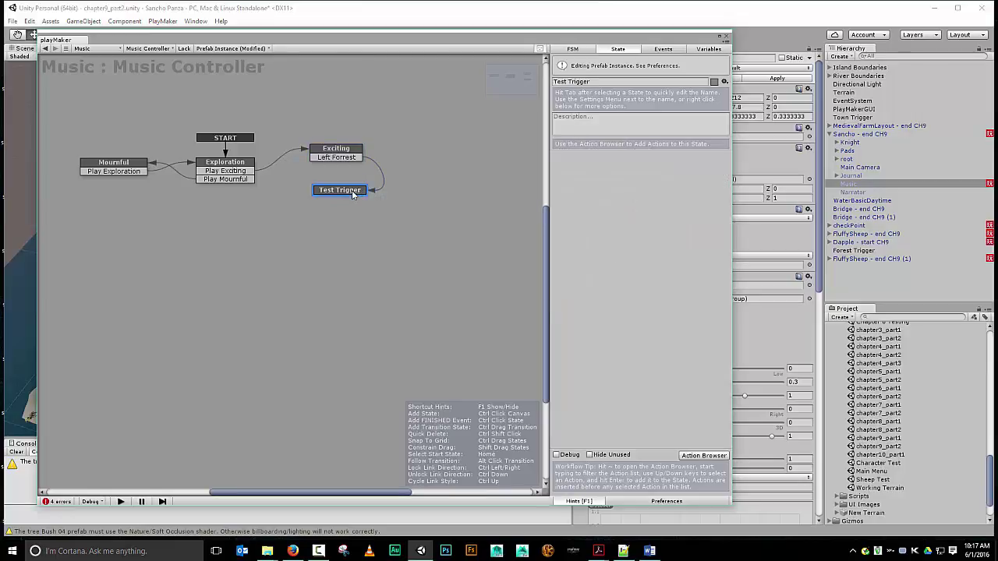
mouse_move(377, 198)
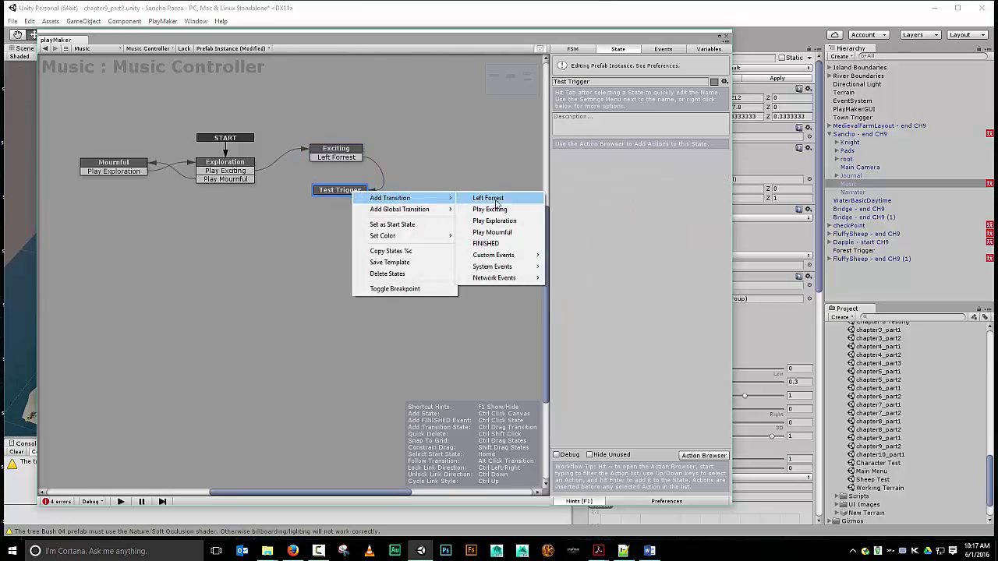
click(489, 222)
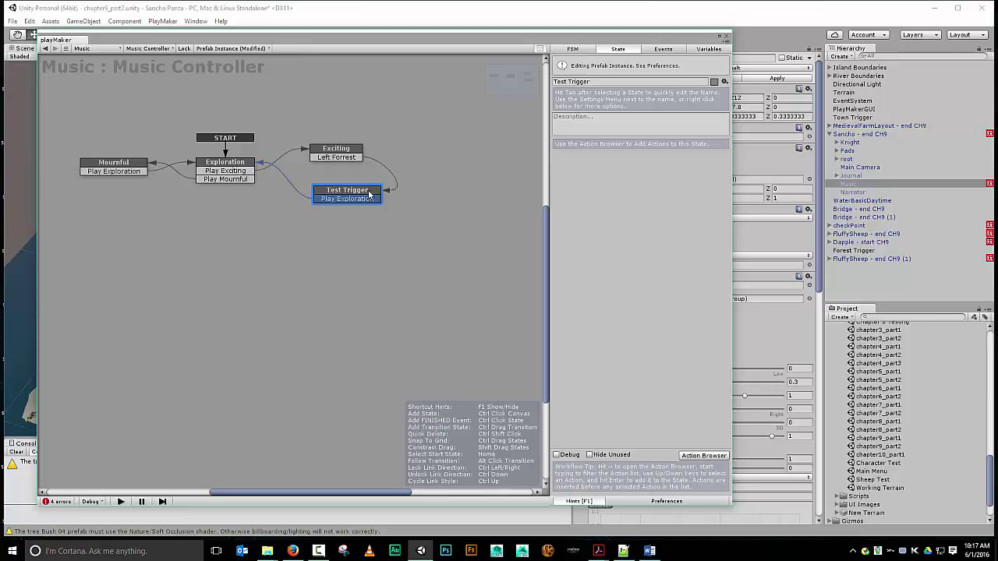
mouse_move(370, 194)
mouse_down()
mouse_move(364, 210)
mouse_move(373, 207)
mouse_up()
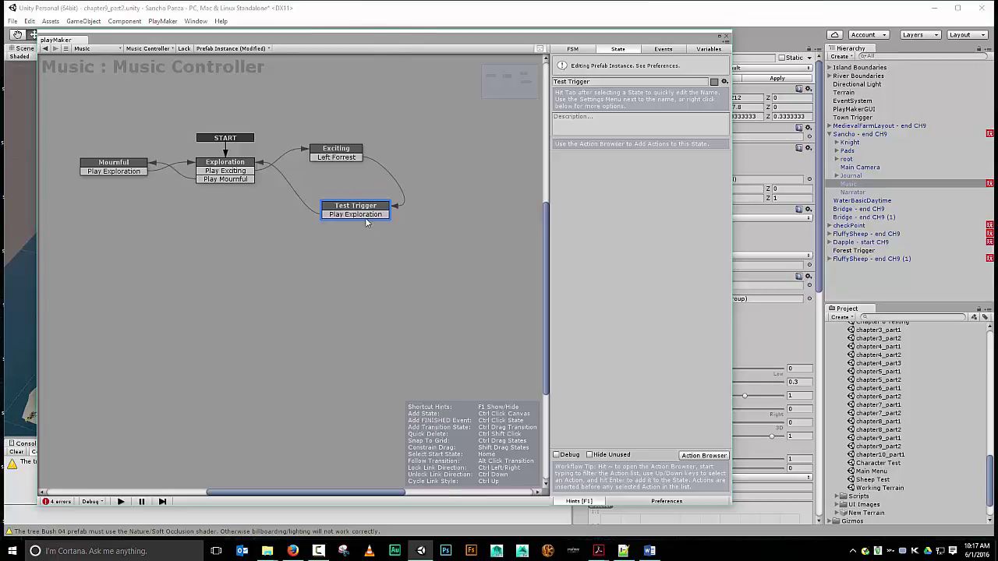
Bring the Bridge - end CH9 object into view in the scene and assign it the Bridge tag
drag(373, 40, 984, 148)
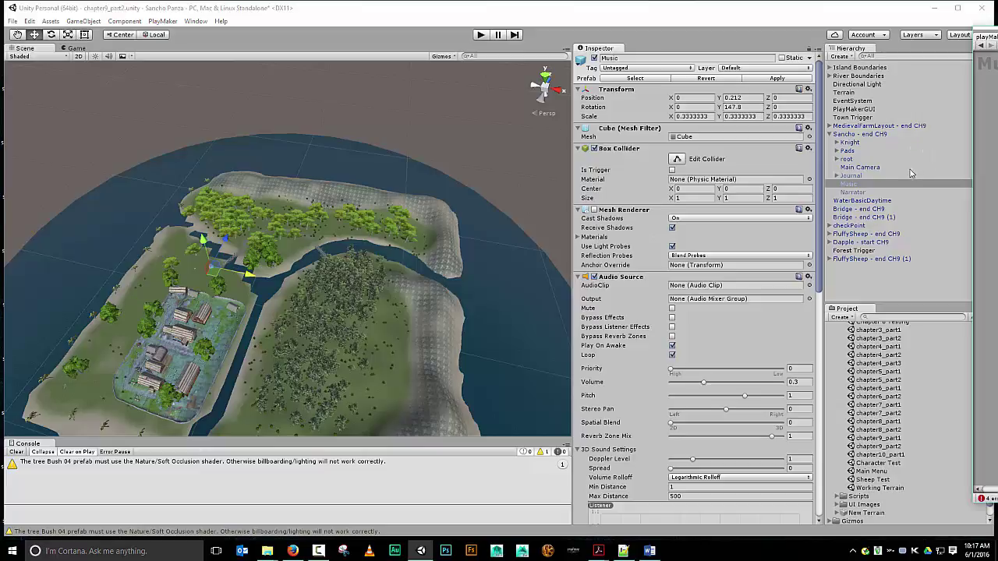
double_click(866, 209)
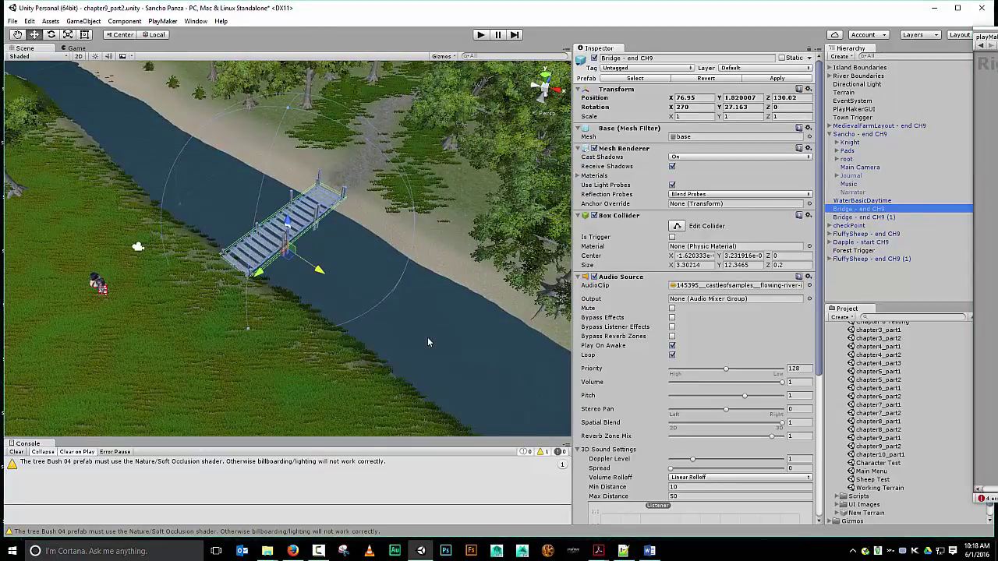
alt+drag(427, 342, 394, 273)
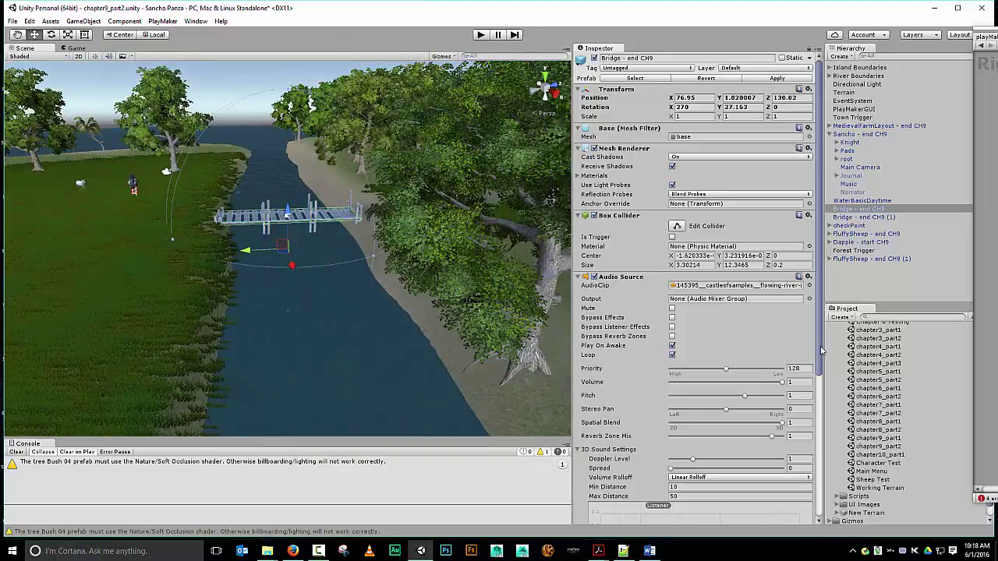
click(653, 69)
click(663, 309)
Add a second Box Collider from the Physics components to Bridge - end CH9 and make it a trigger
drag(818, 288, 822, 473)
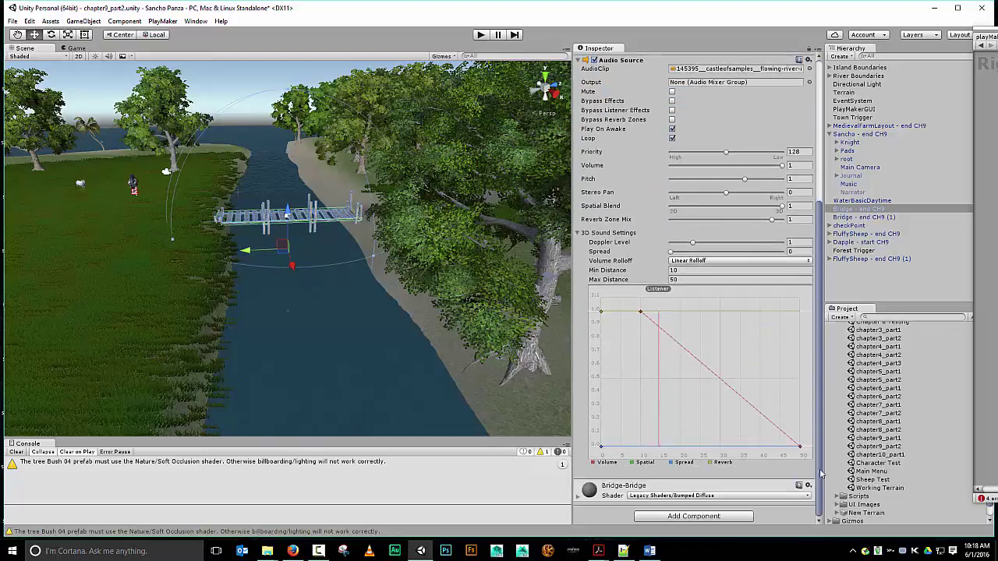
click(723, 515)
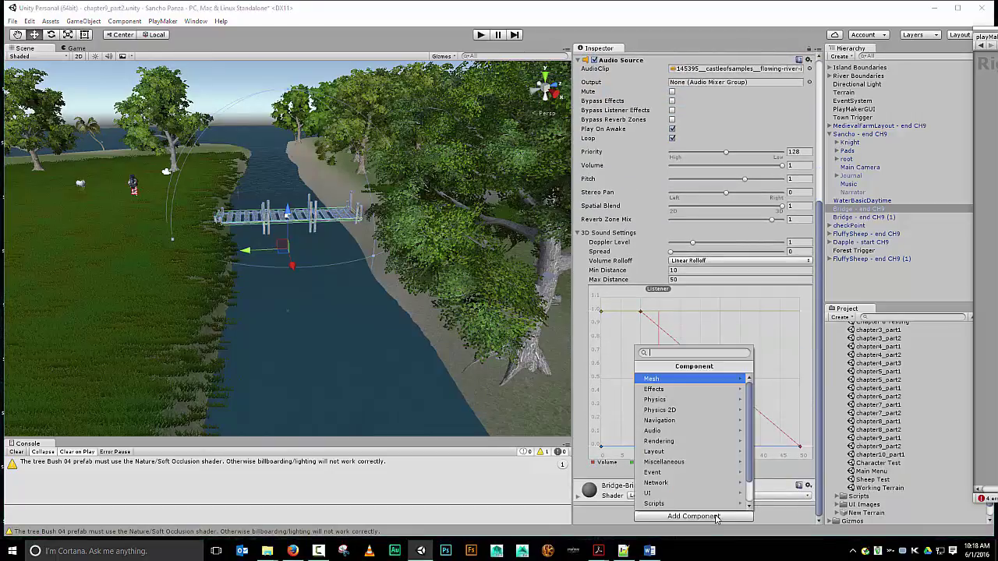
click(670, 400)
click(670, 400)
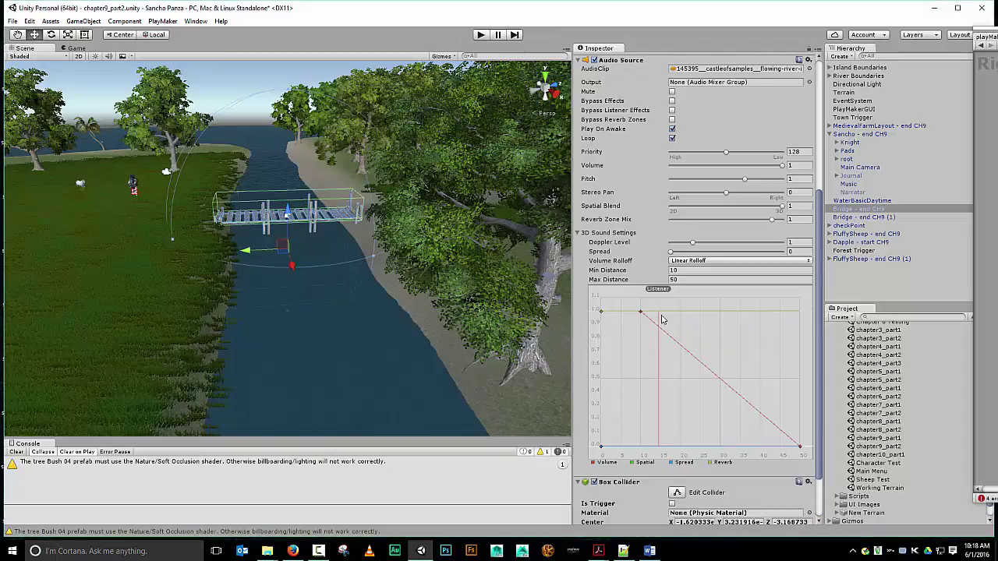
click(673, 505)
Add a Trigger Event action to the Test Trigger state of the Music object's Music Controller FSM
drag(987, 37, 309, 70)
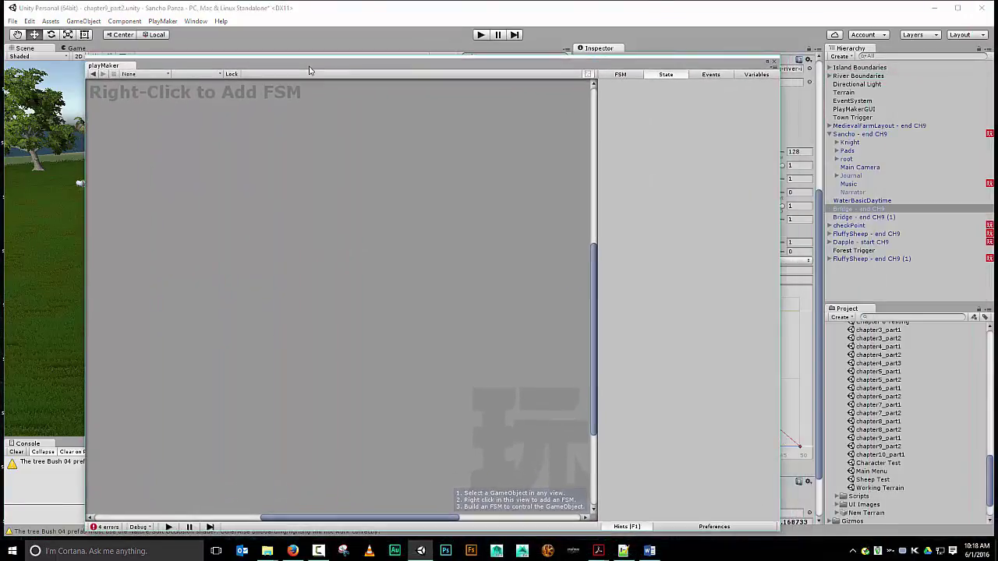
click(855, 184)
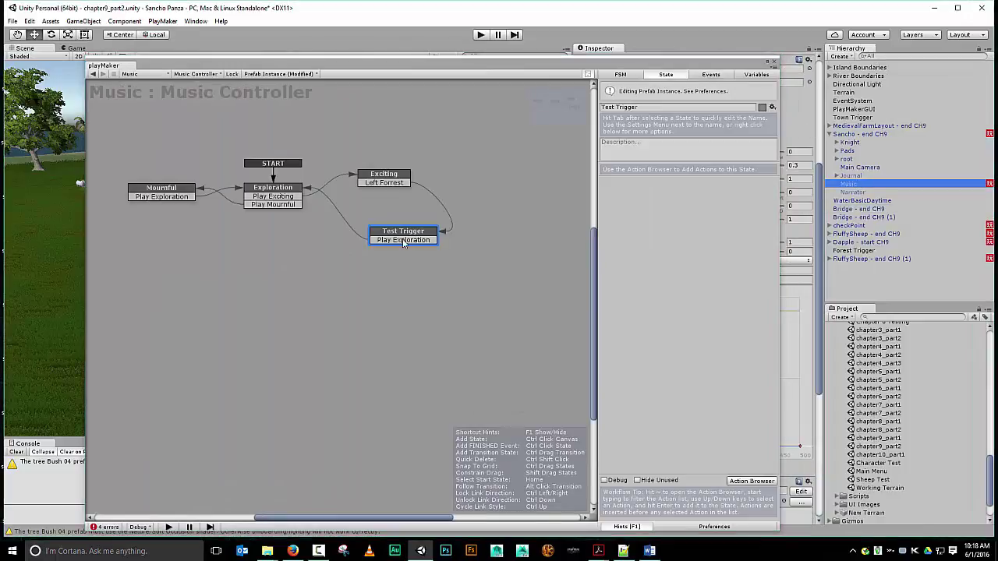
click(751, 481)
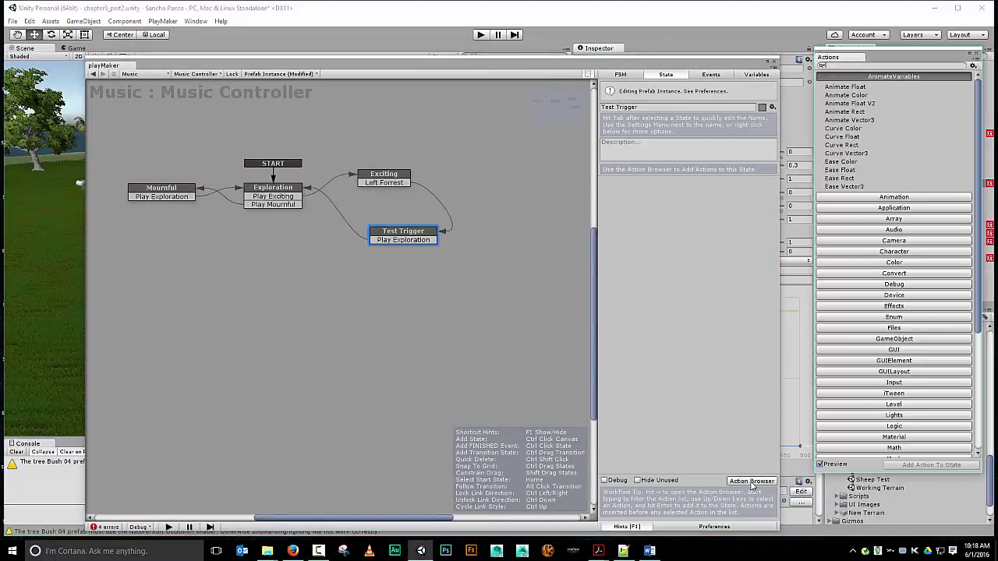
text(trigger)
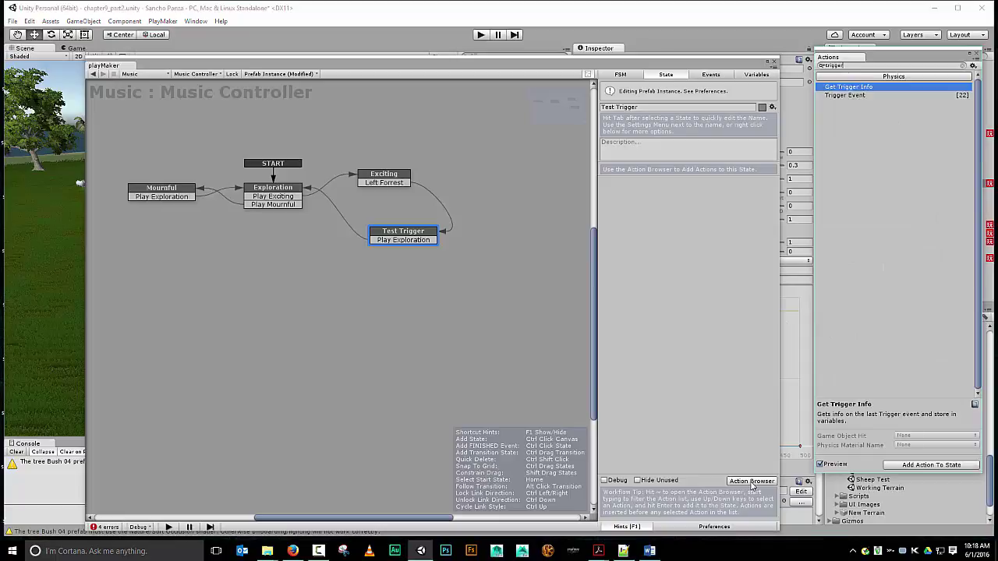
key(Down)
key(Return)
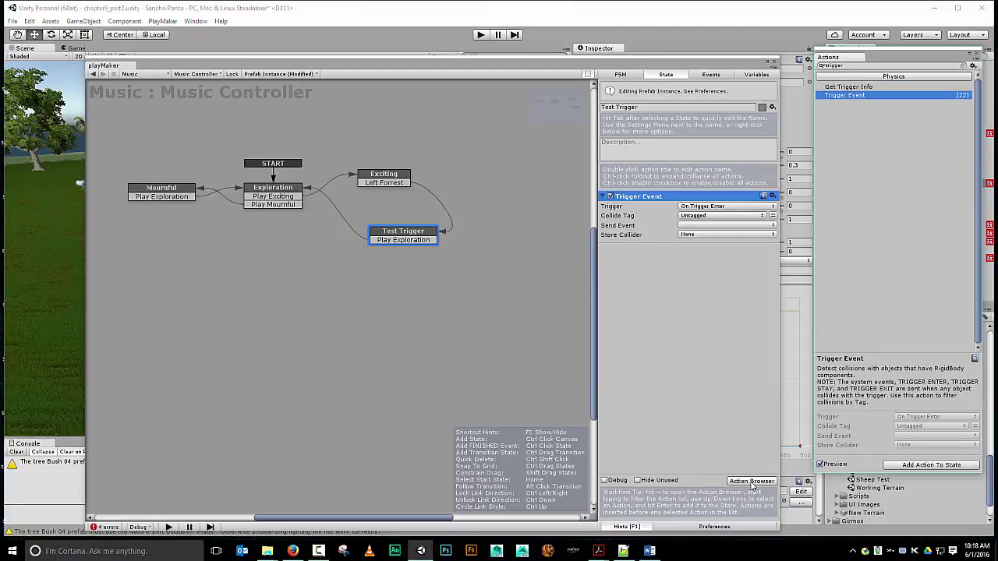
Set the Test Trigger state's Trigger Event to collide with the Bridge tag and send Play Exploration
click(725, 216)
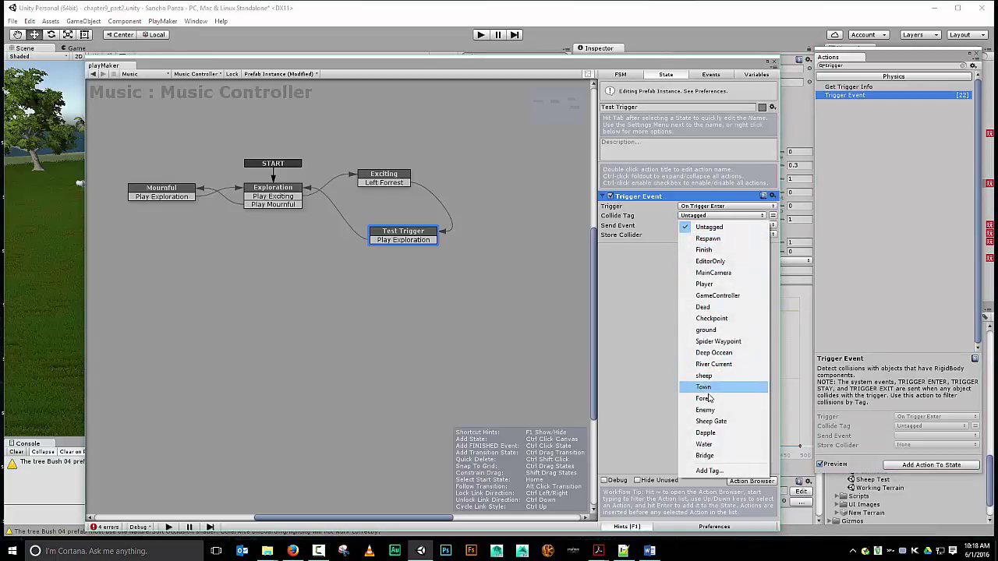
click(705, 456)
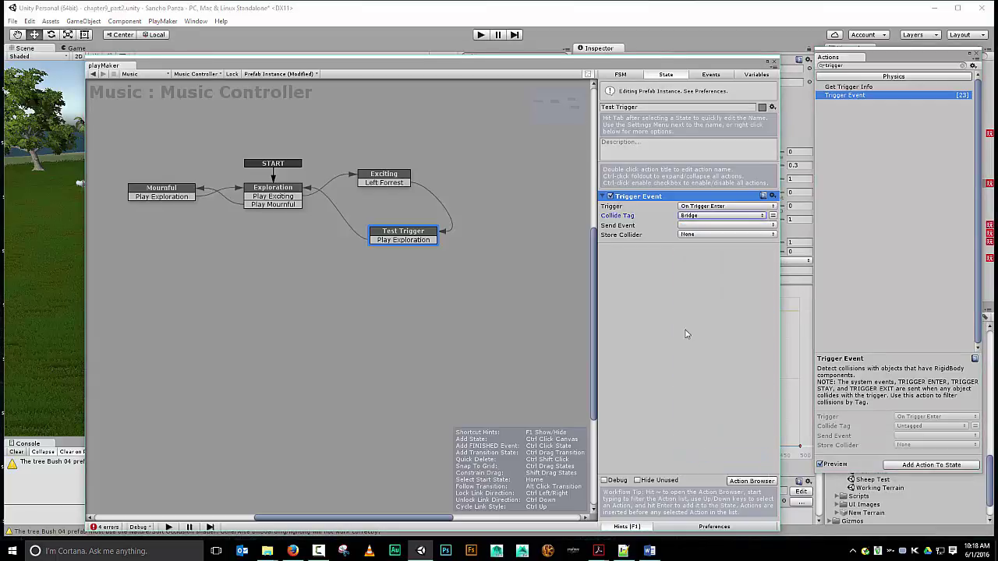
click(691, 226)
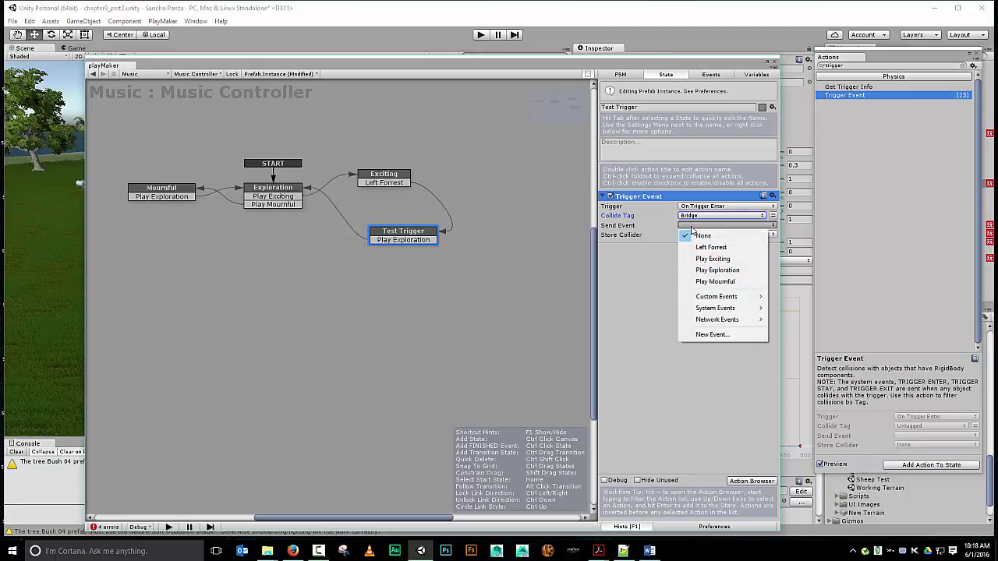
click(730, 270)
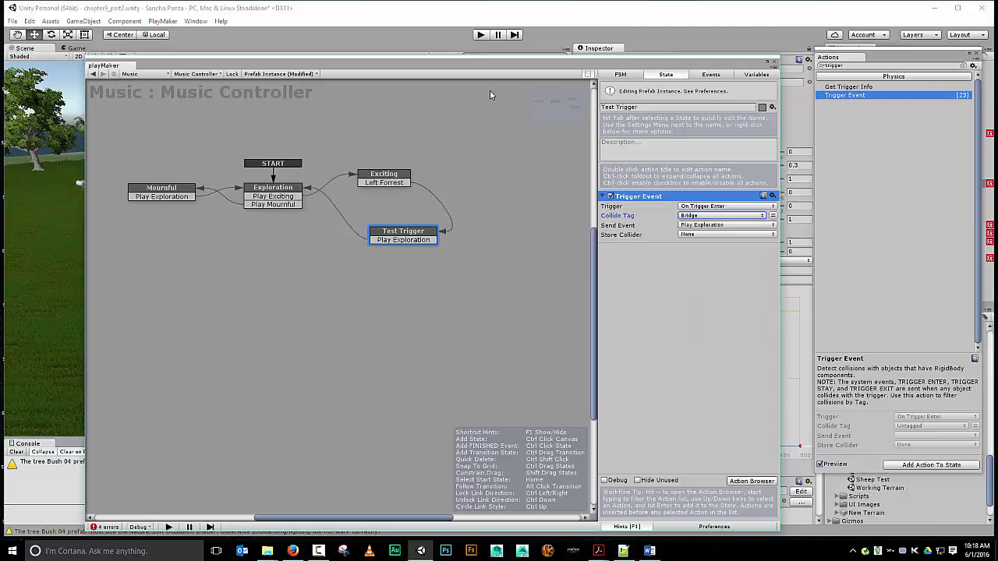
Clear the FSM editor out of the way, run the game and walk the character across the bridge to the forest
drag(475, 63, 982, 59)
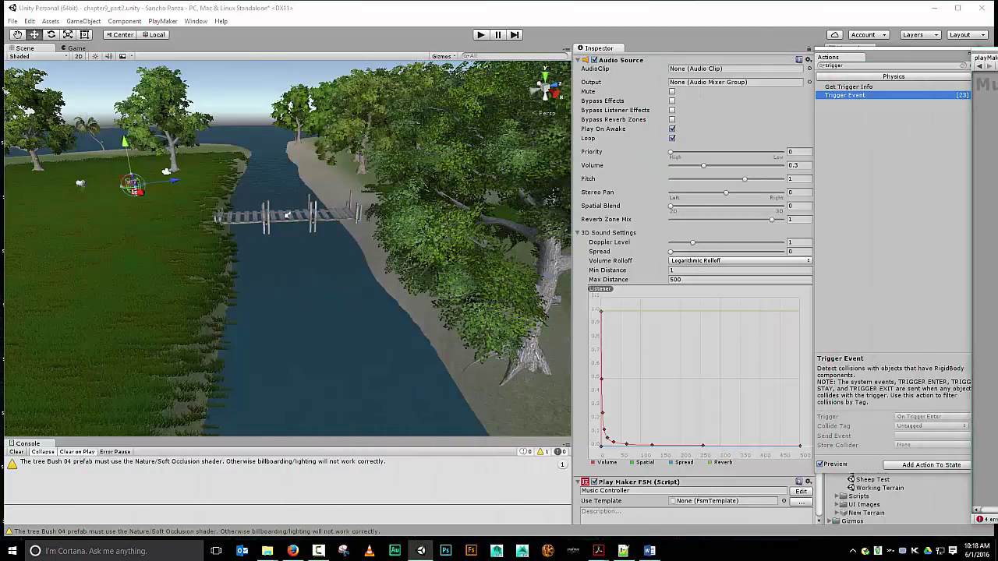
click(482, 35)
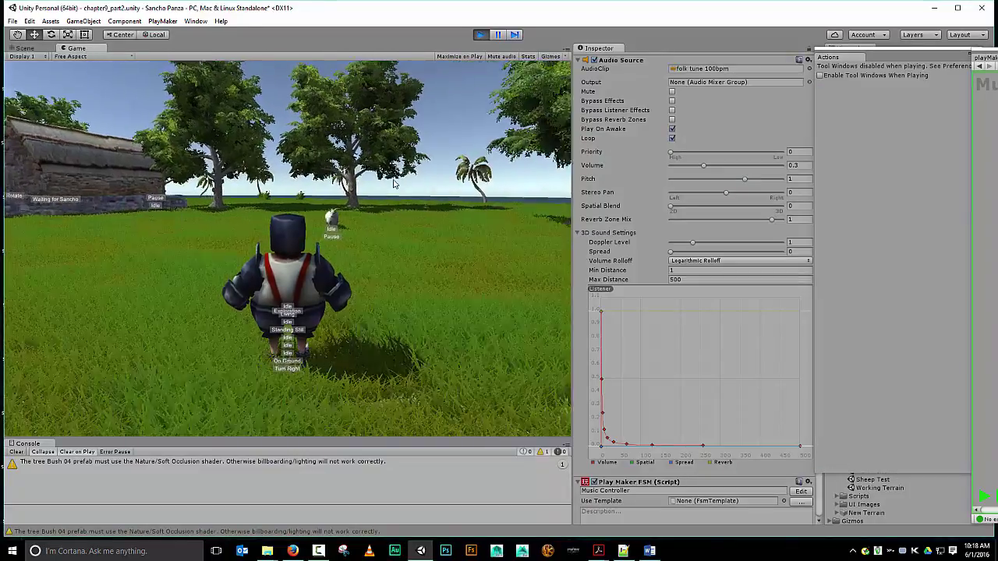
key(w)
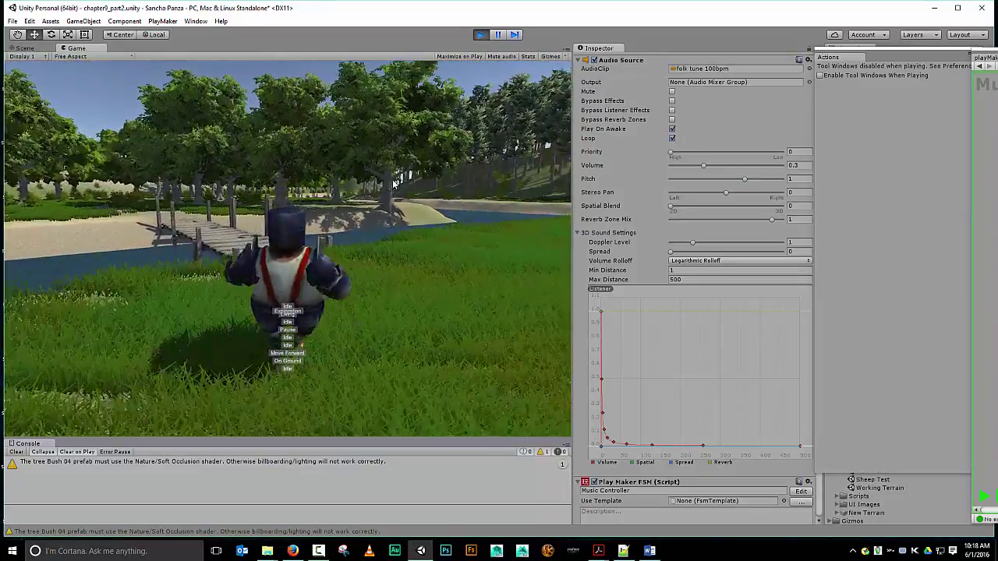
key(a)
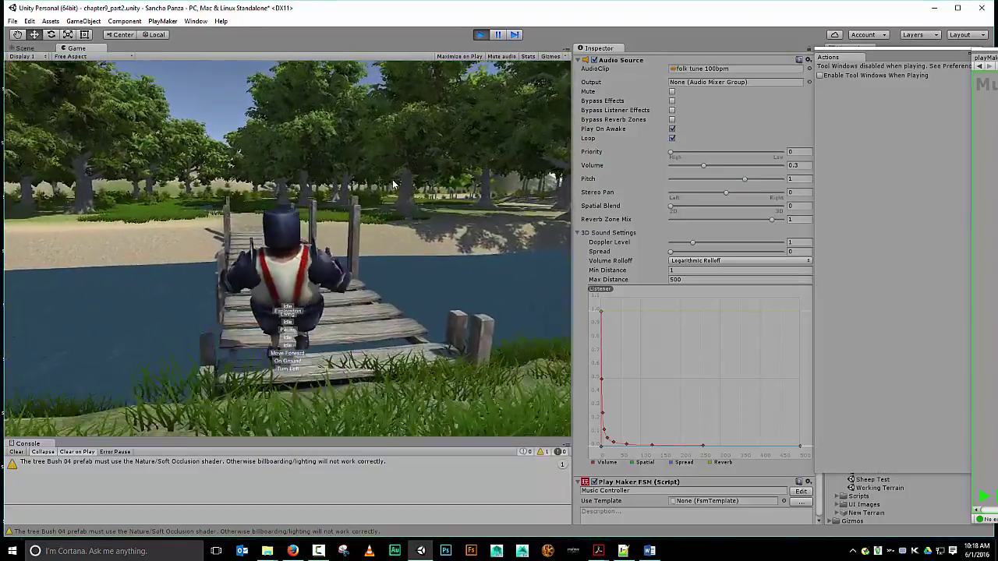
key(w)
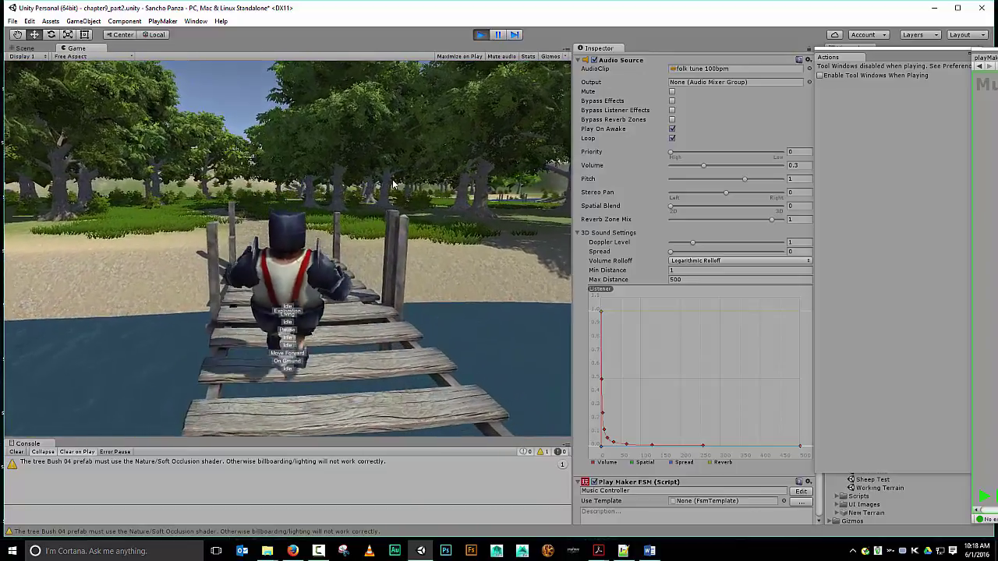
key(w)
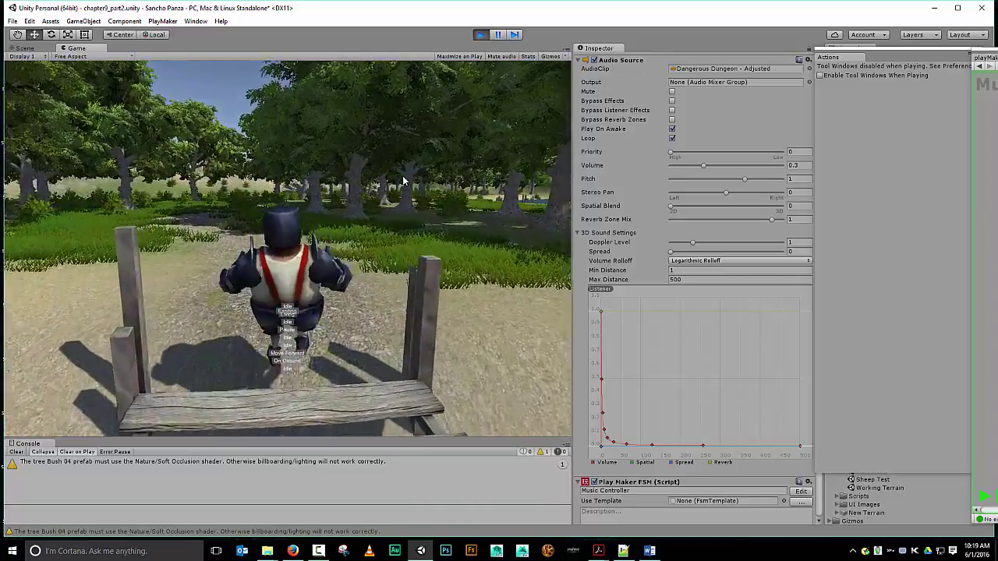
Walk the character through the forest to test the music change when leaving the forest trigger area
key(w)
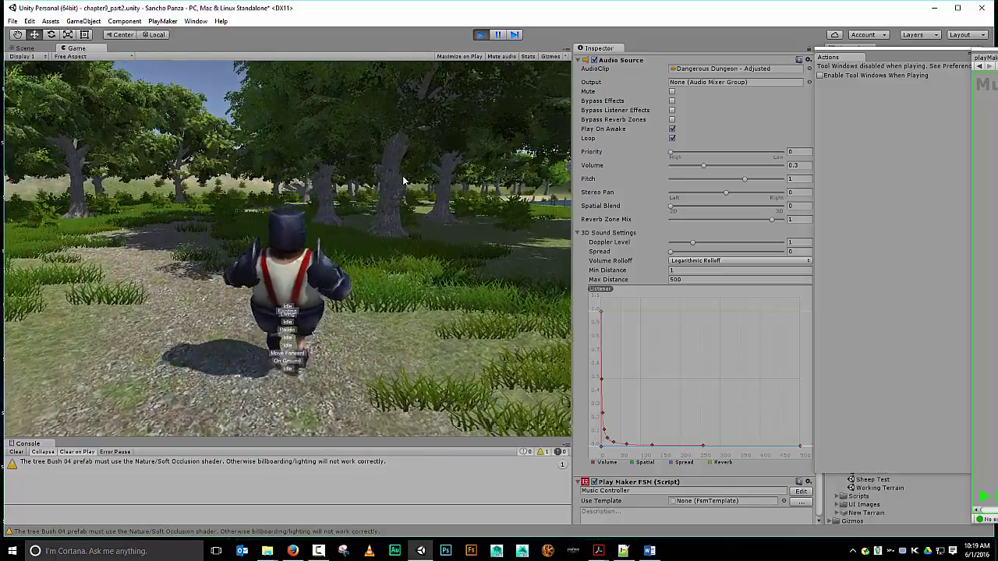
key(w)
key(d)
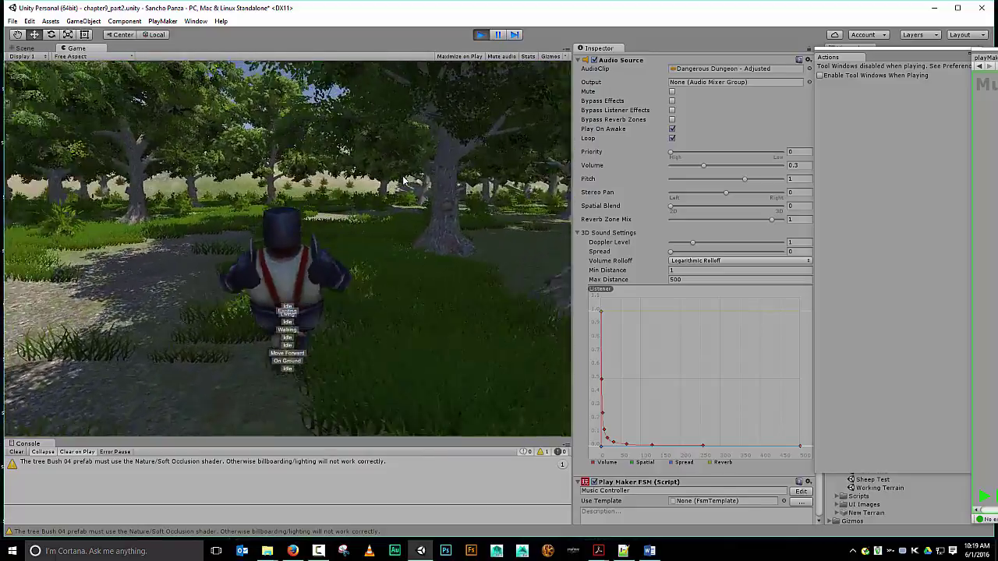
key(w)
key(a)
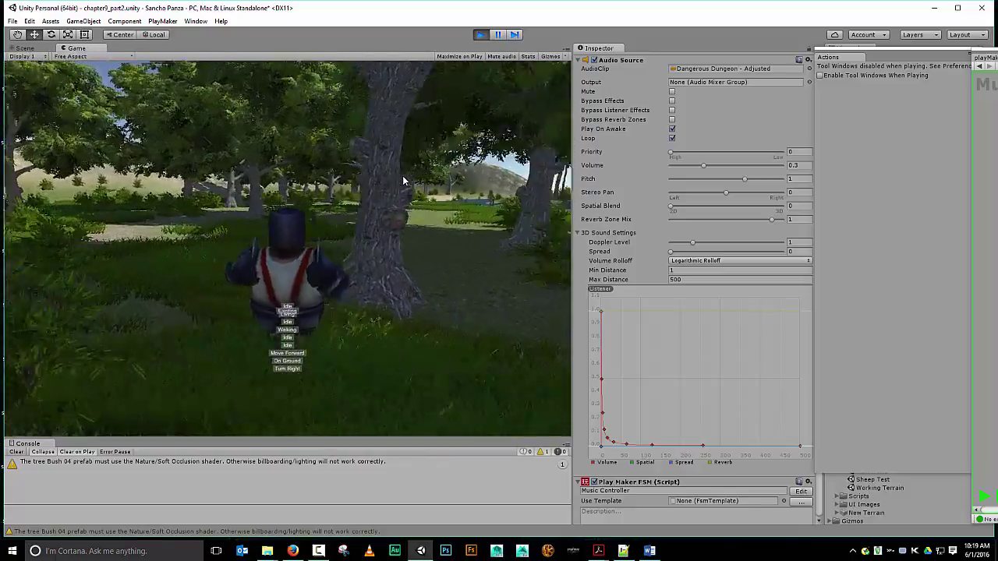
key(w)
key(a)
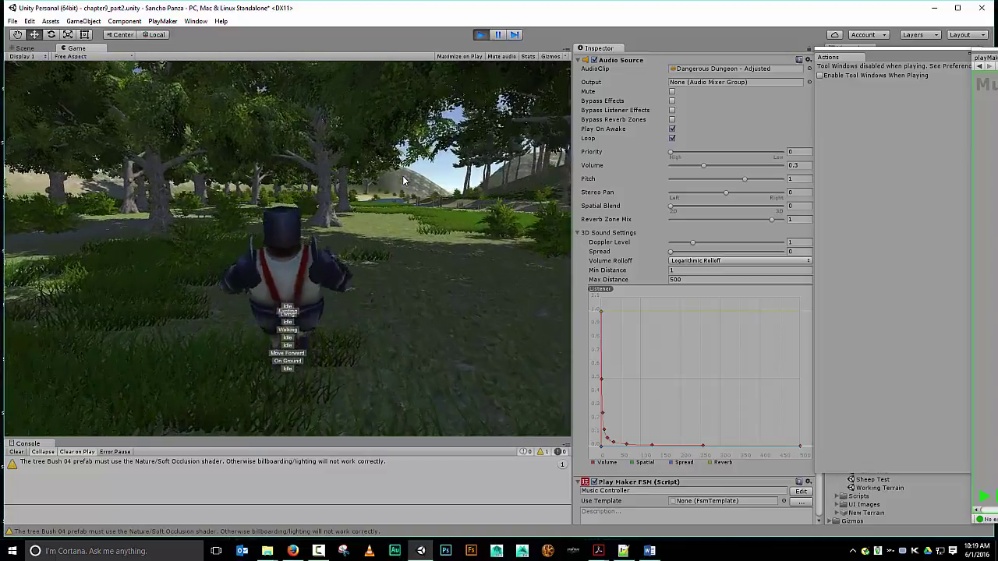
key(w)
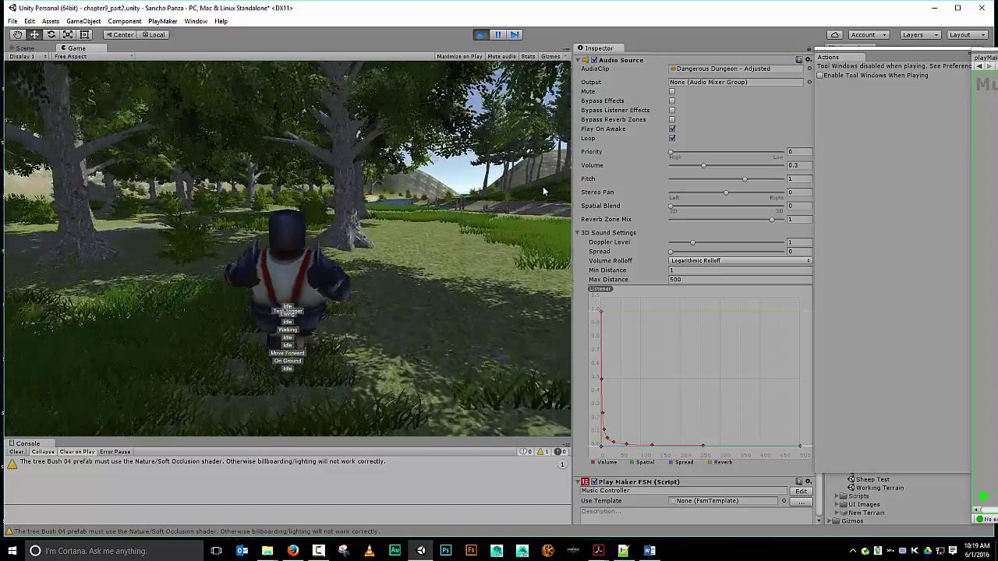
key(w)
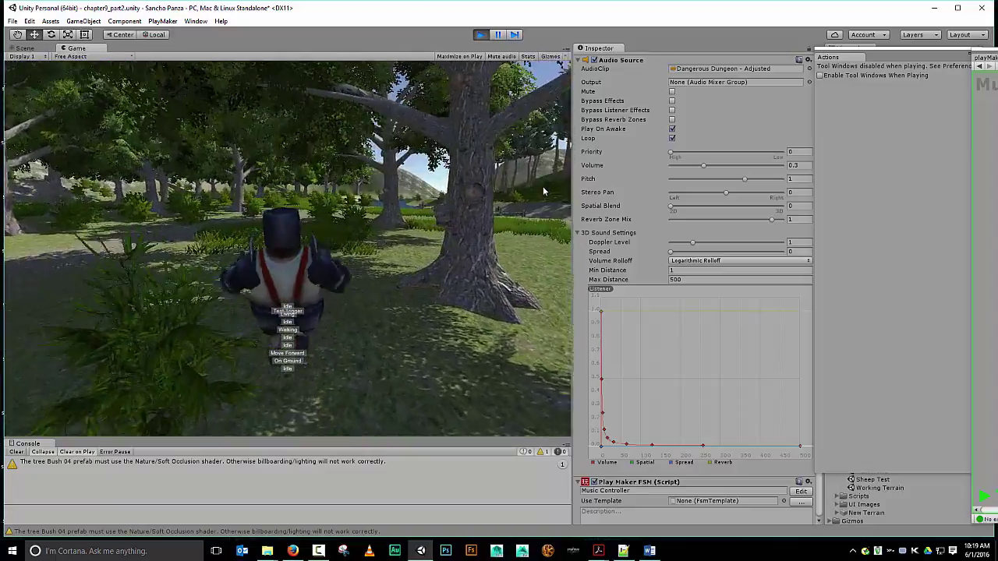
key(a)
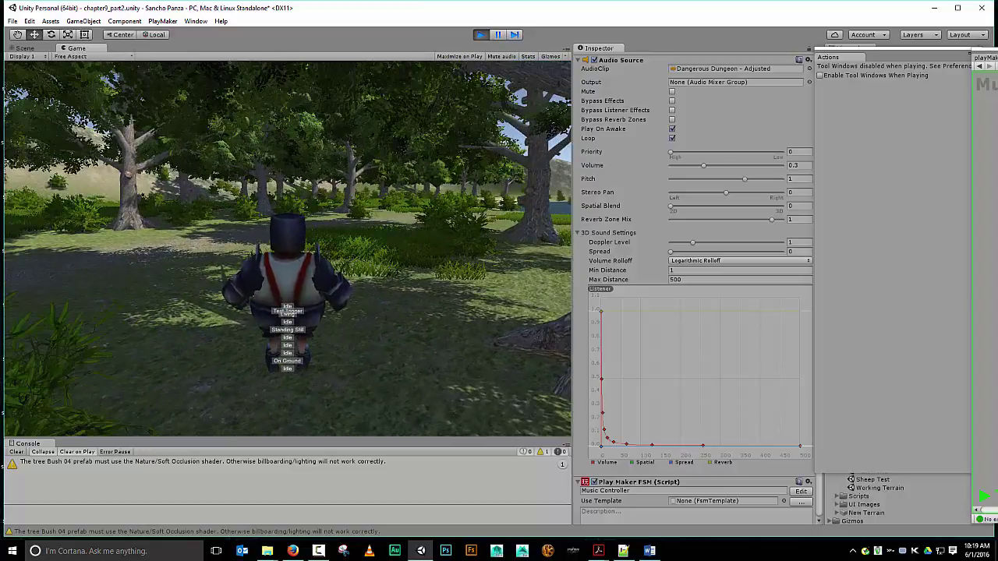
Examine the active state in the running Music Controller FSM, test the bridge trigger in the game, and stop playing
key(alt+Tab)
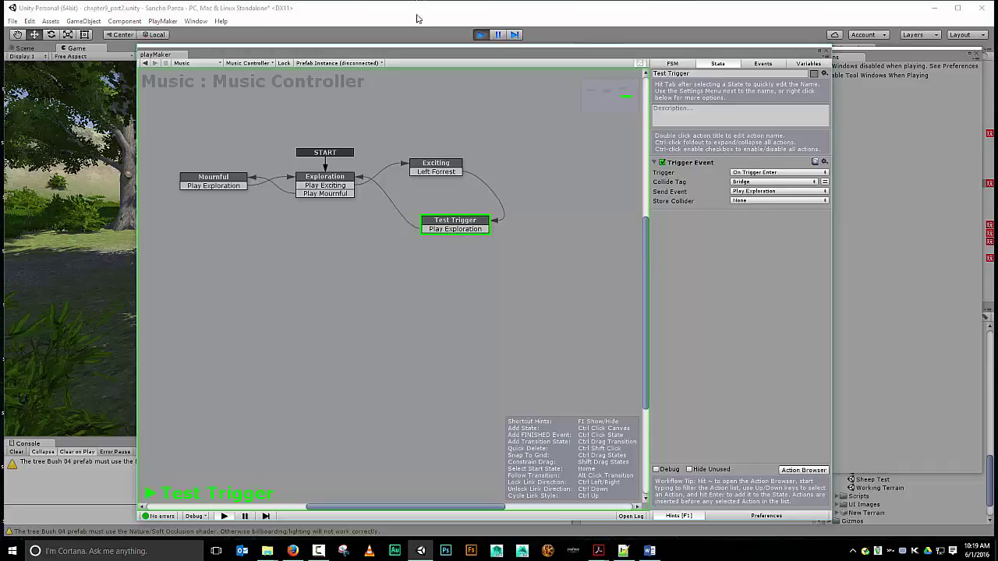
drag(425, 58, 593, 191)
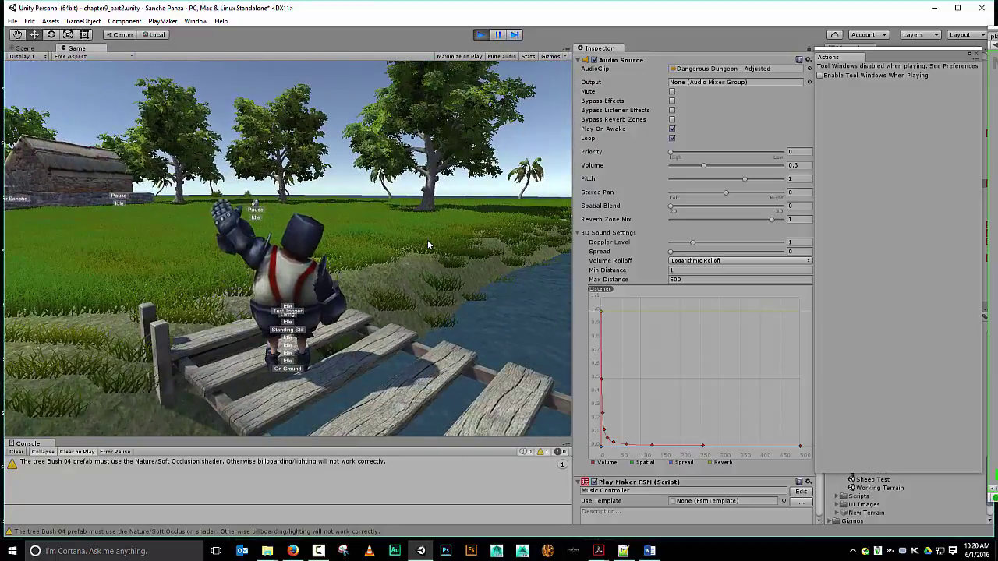
click(481, 35)
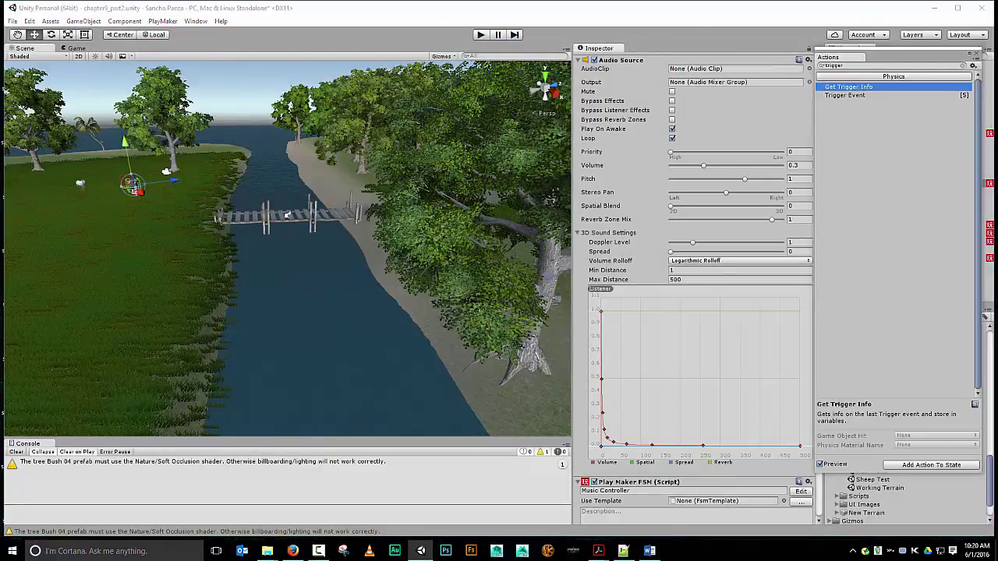
Close the action browser and select Forest Trigger together with Bridge - end CH9 to compare their collider bounds in the scene
click(978, 55)
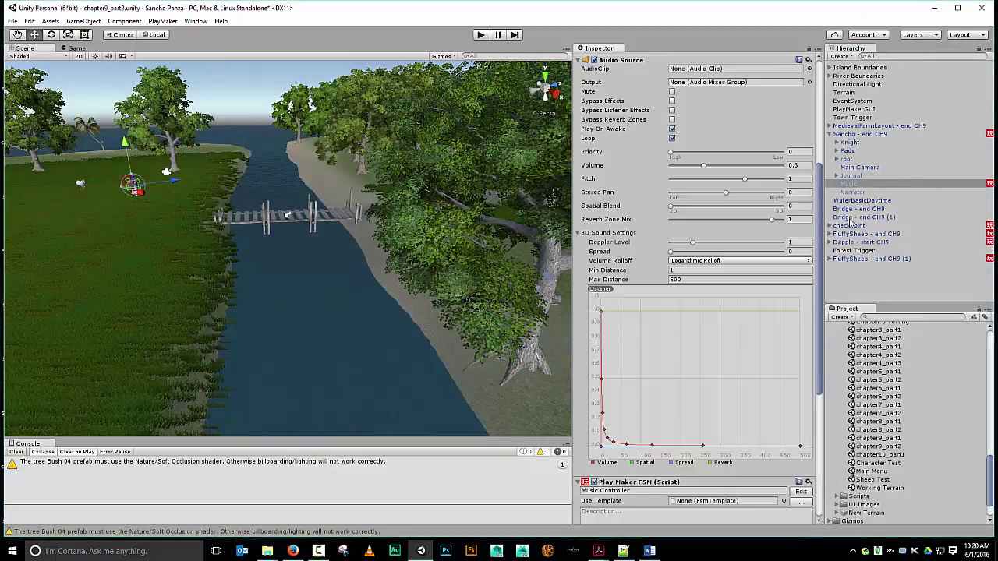
click(855, 252)
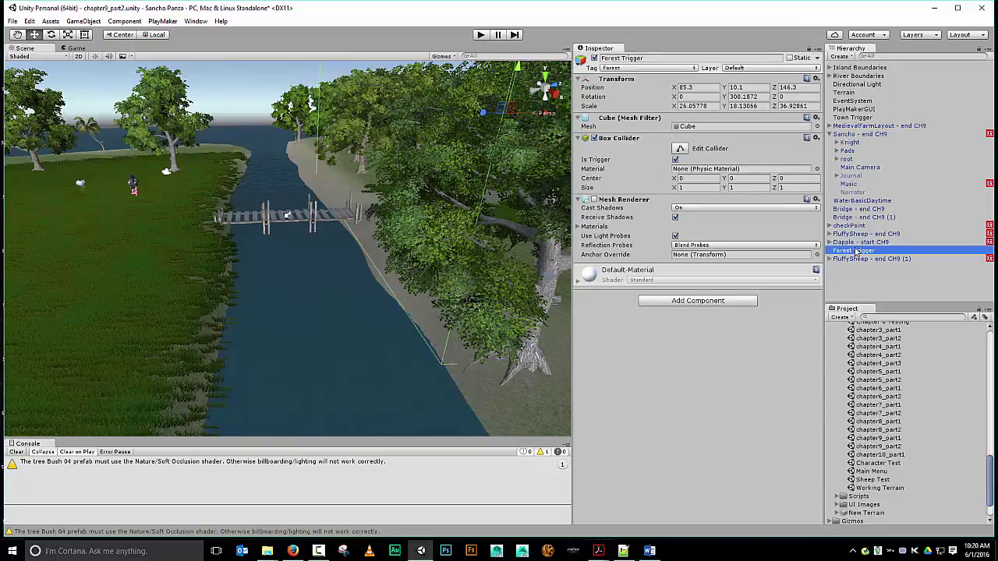
ctrl+click(855, 209)
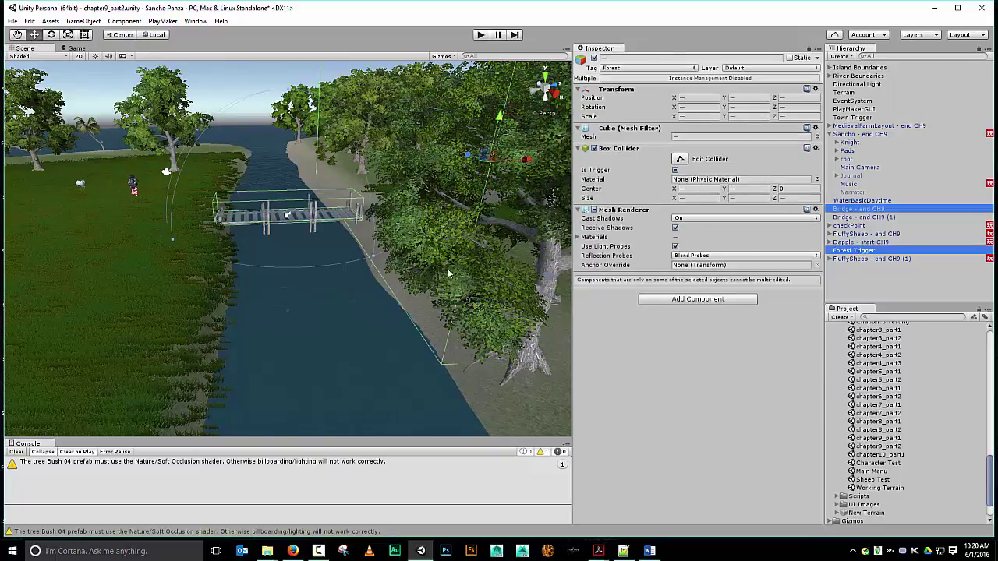
alt+drag(371, 272, 325, 261)
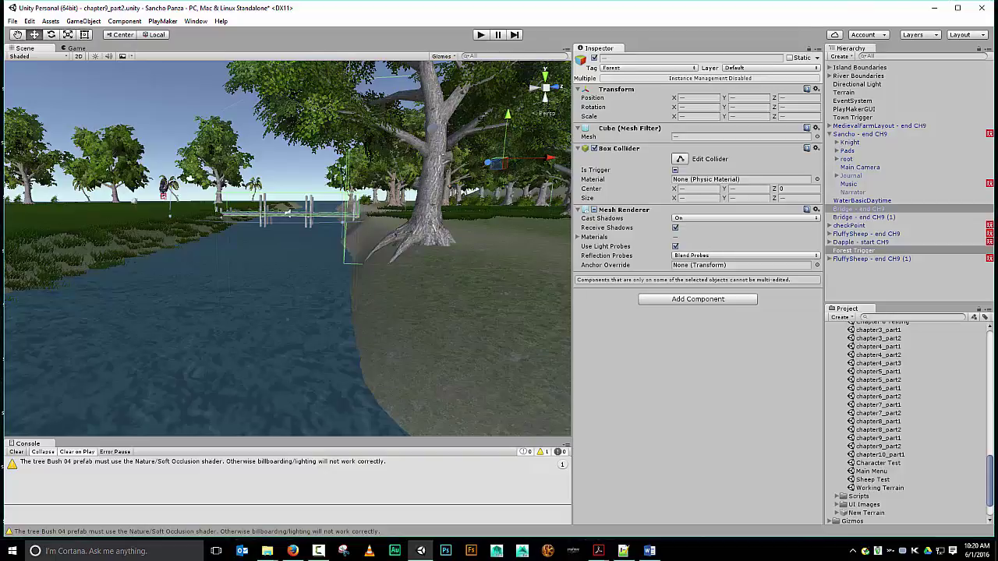
Open the Music object's Music Controller FSM, enable instance editing and add a second Trigger Event action to the Test Trigger state
click(848, 185)
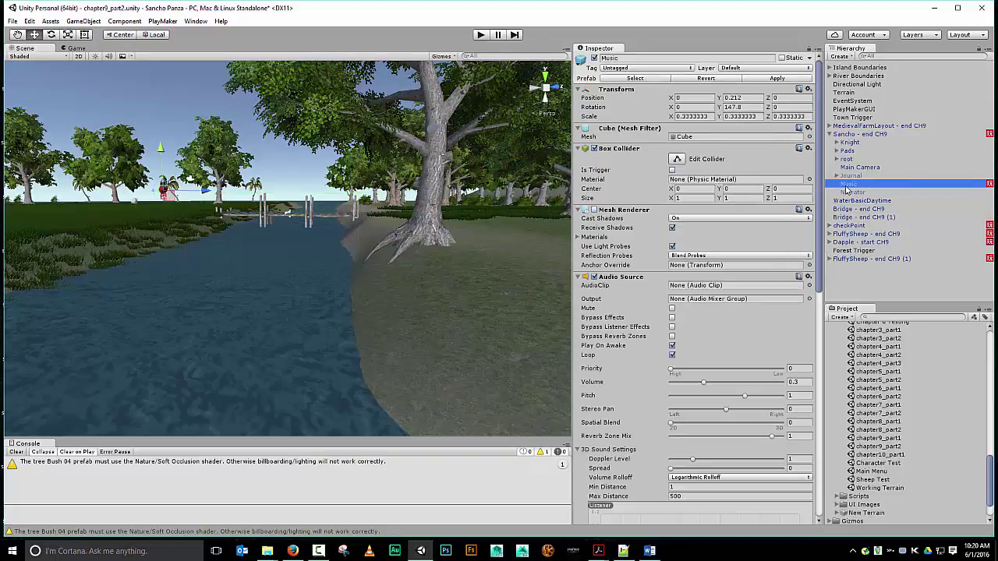
click(990, 183)
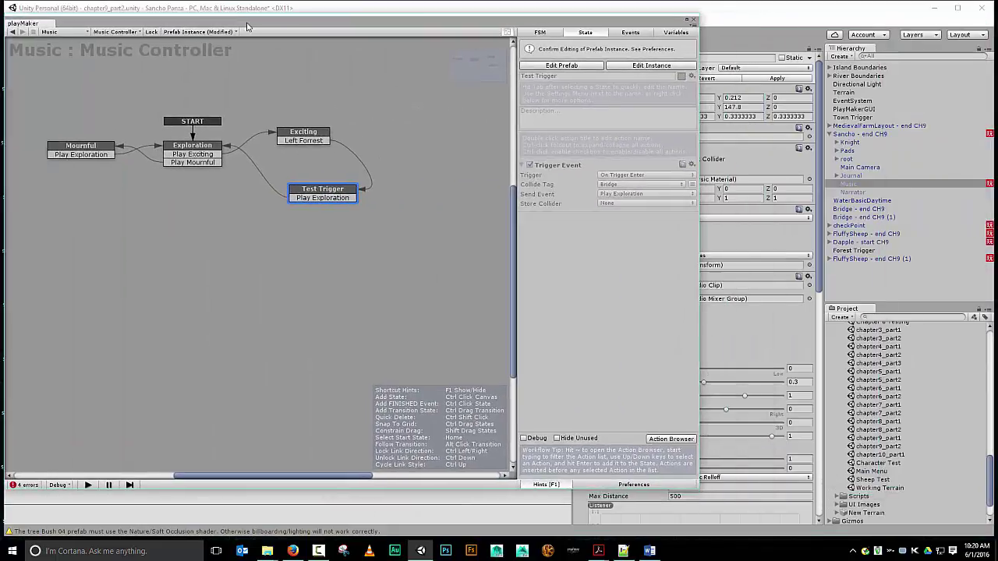
click(329, 193)
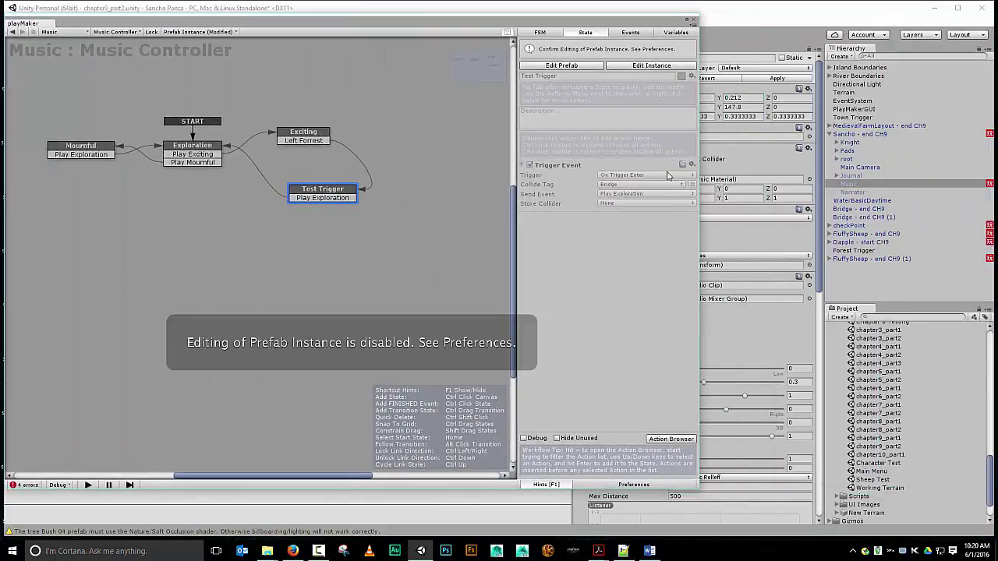
click(647, 66)
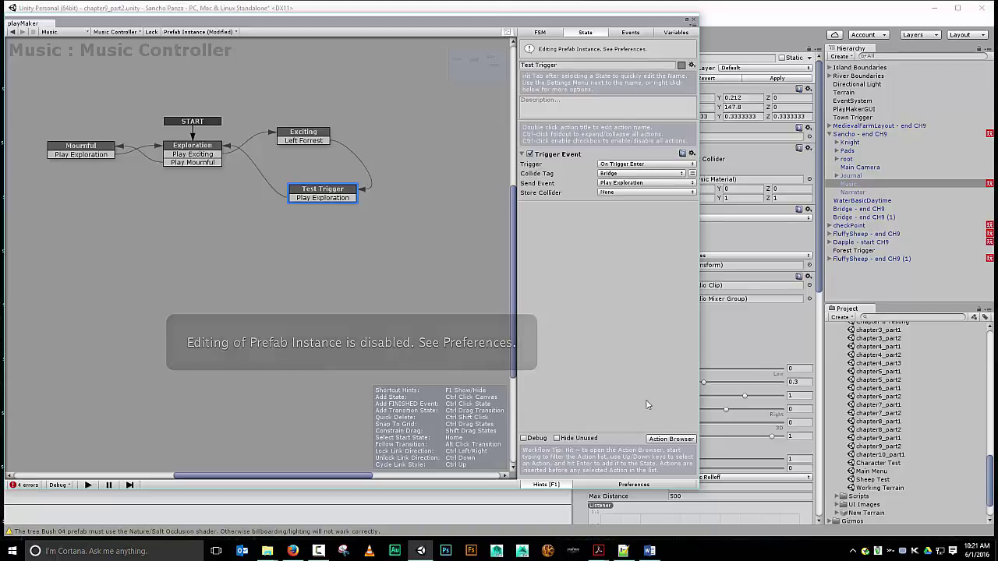
click(669, 439)
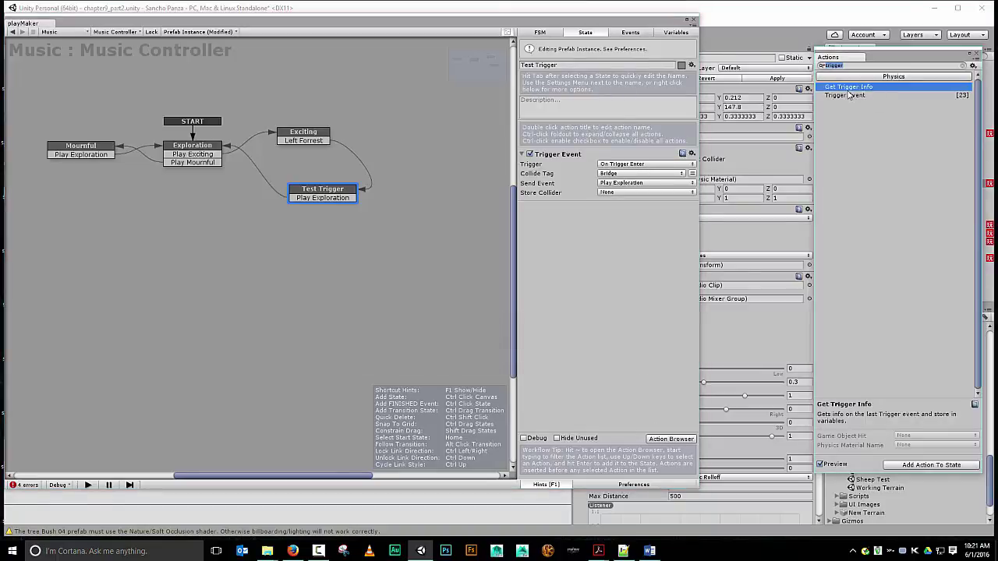
double_click(844, 95)
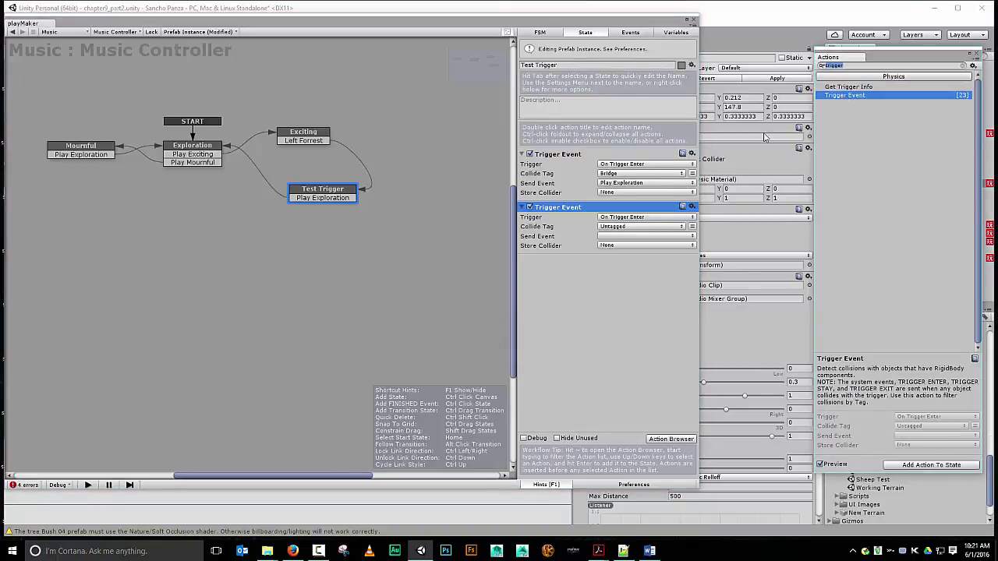
Configure the second Trigger Event with On Trigger Stay, collide tag Bridge and send event Play Exploration
click(661, 218)
click(641, 241)
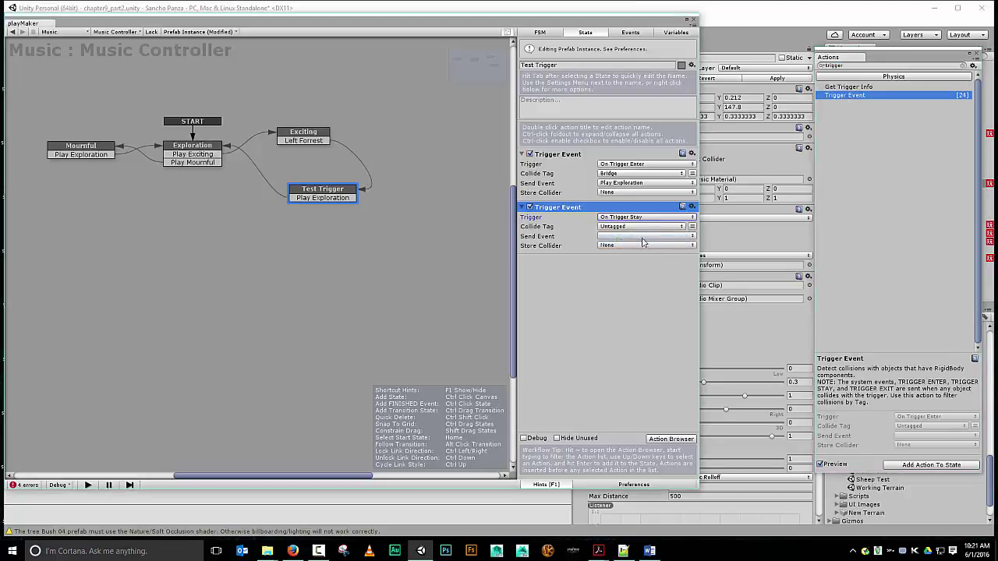
click(646, 227)
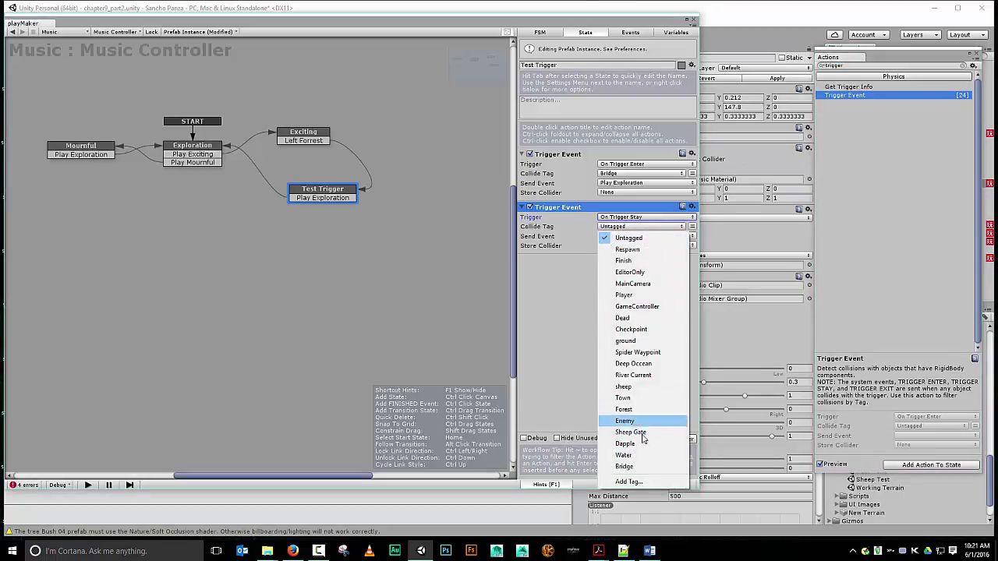
click(628, 467)
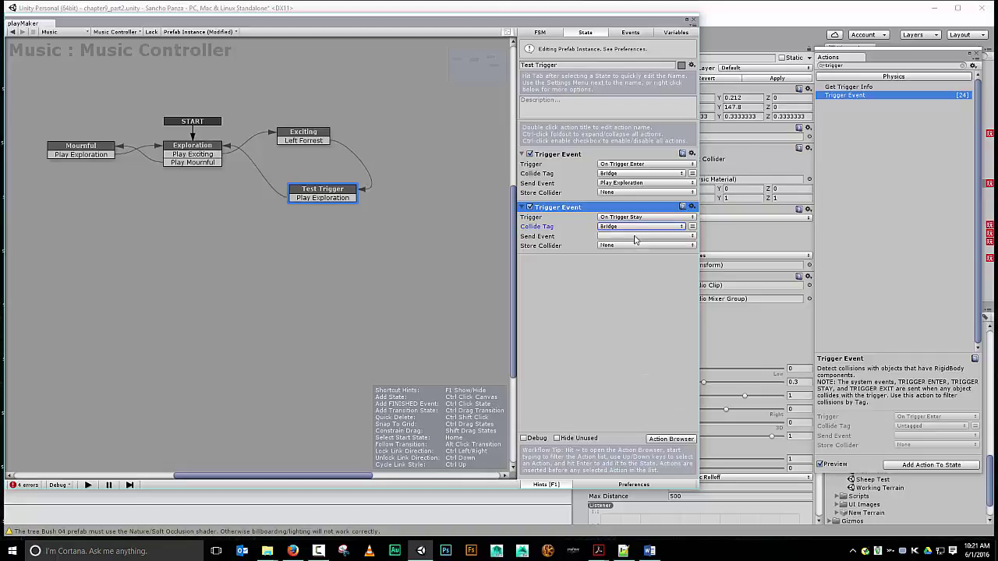
click(636, 237)
click(637, 280)
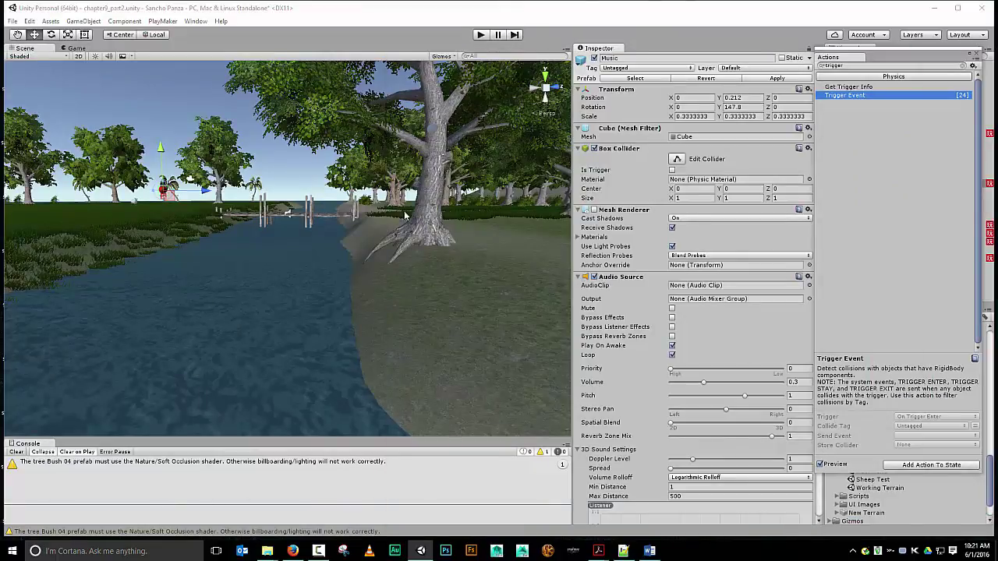
Run the game to test the bridge trigger, stop playing and bring the FSM editor back into view
click(480, 35)
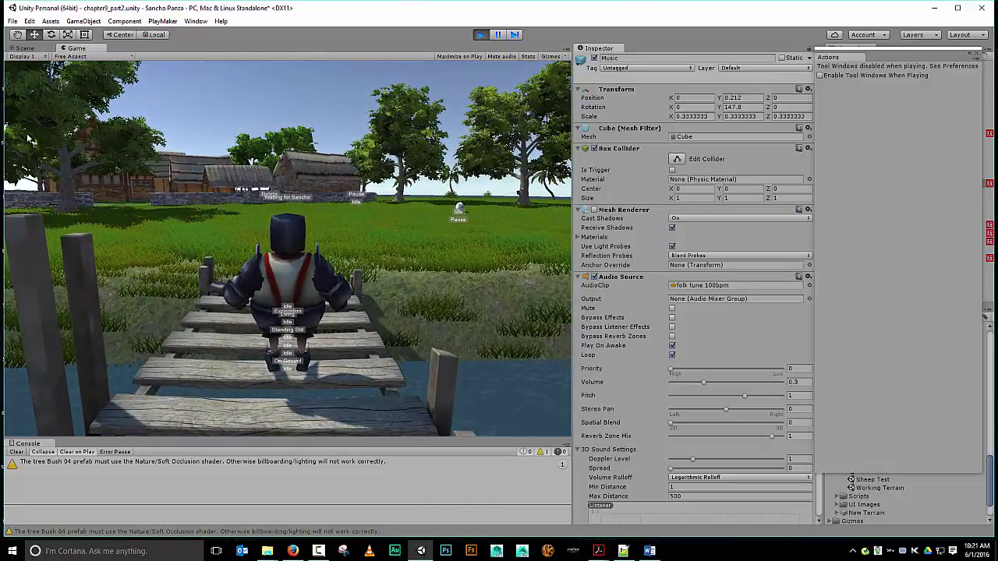
key(ctrl+p)
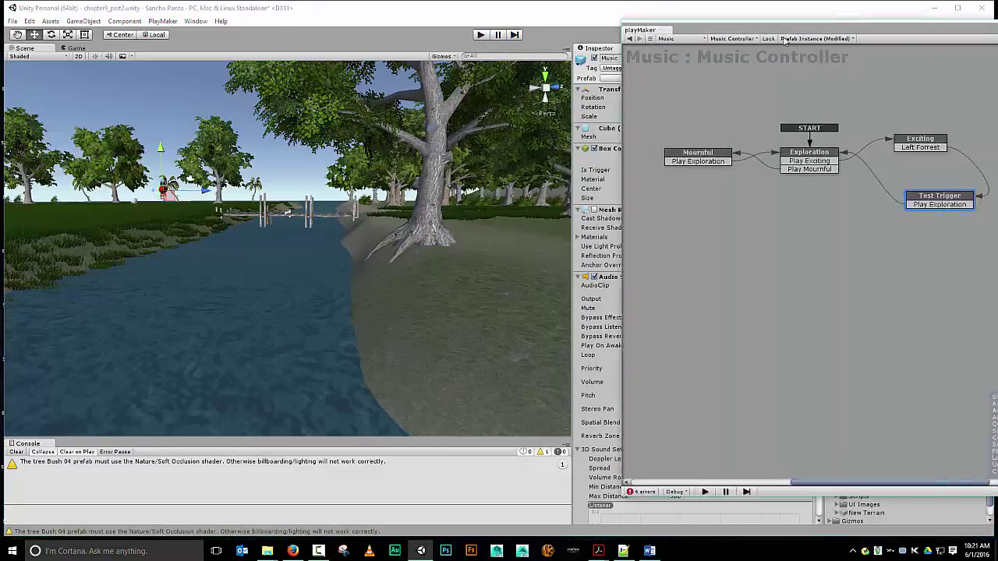
drag(991, 25, 646, 42)
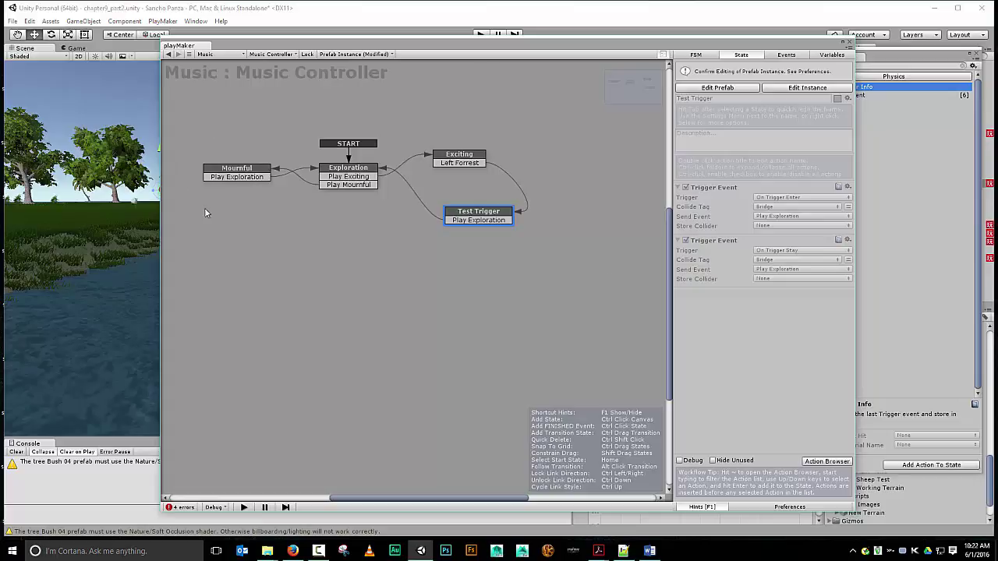
Examine the Mournful state's actions with instance editing enabled, and clear the FSM editor out of the way
click(260, 173)
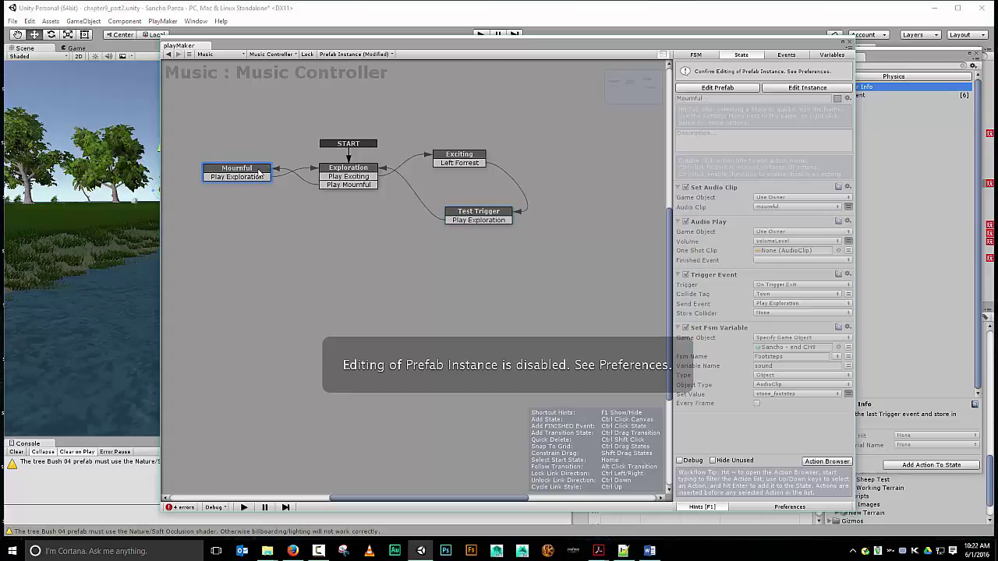
click(808, 88)
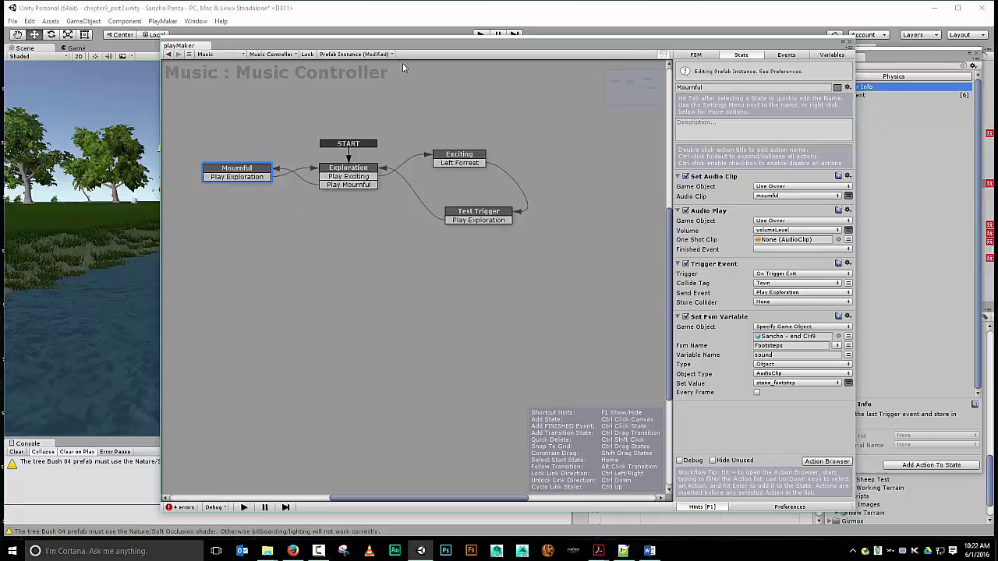
drag(403, 49, 997, 48)
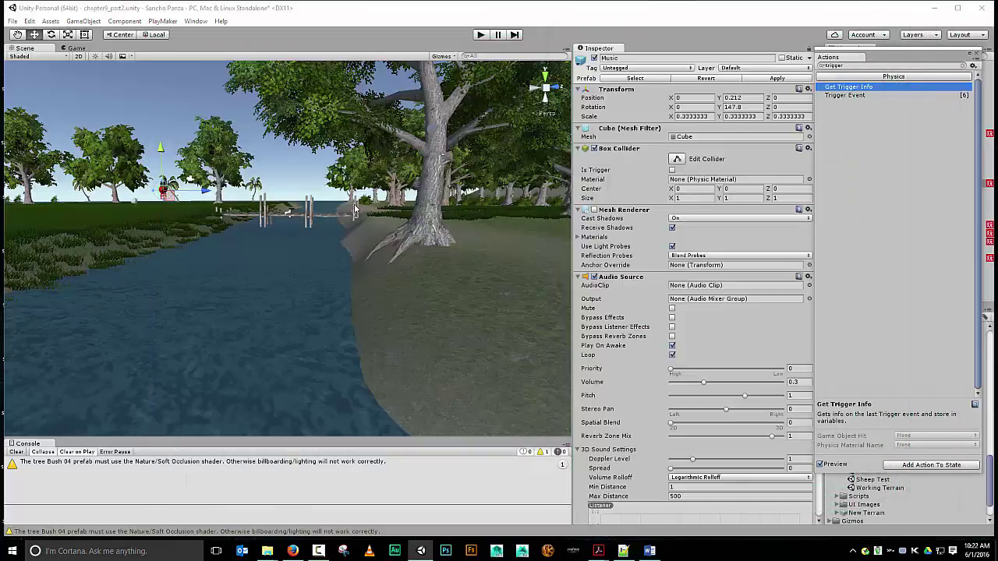
Close the action browser and add a Box Collider to the WaterBasicDaytime object
scroll(351, 185, up, 5)
right_drag(351, 184, 487, 253)
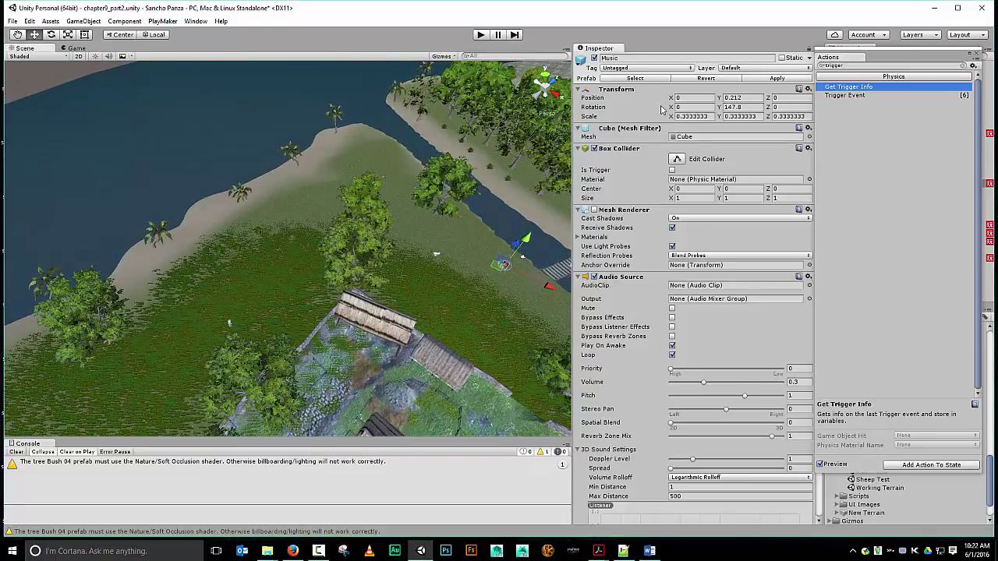
click(973, 59)
key(Escape)
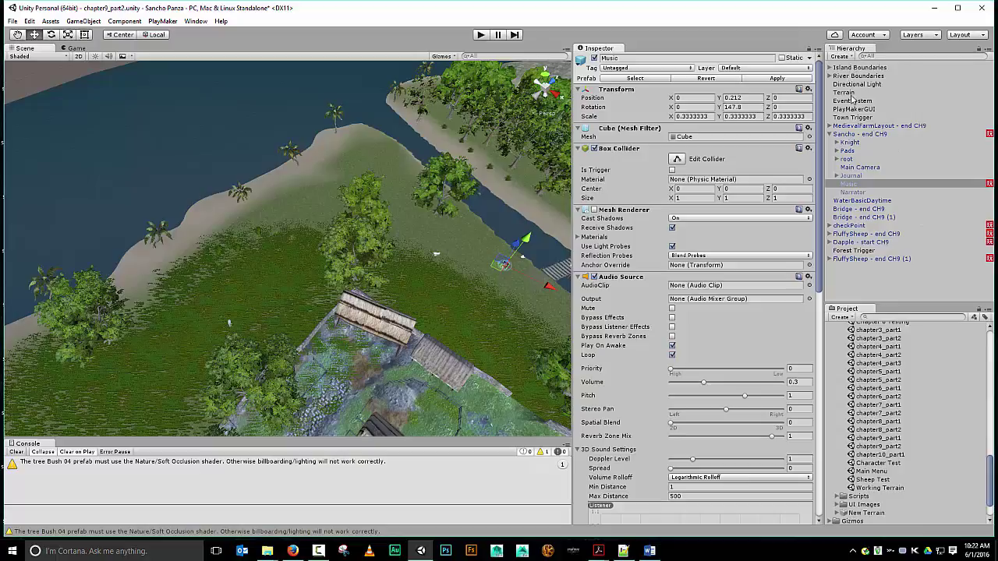
click(854, 203)
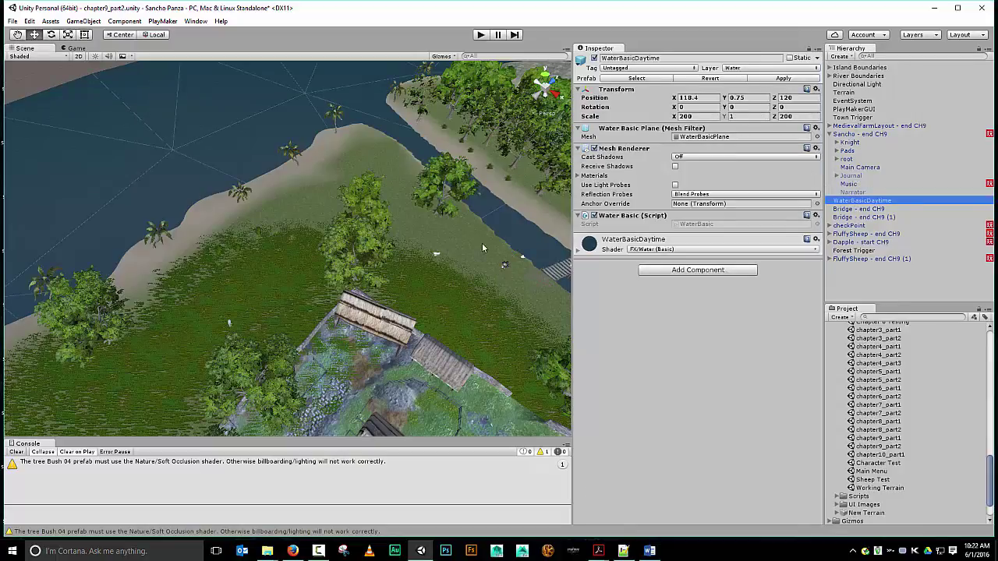
click(711, 270)
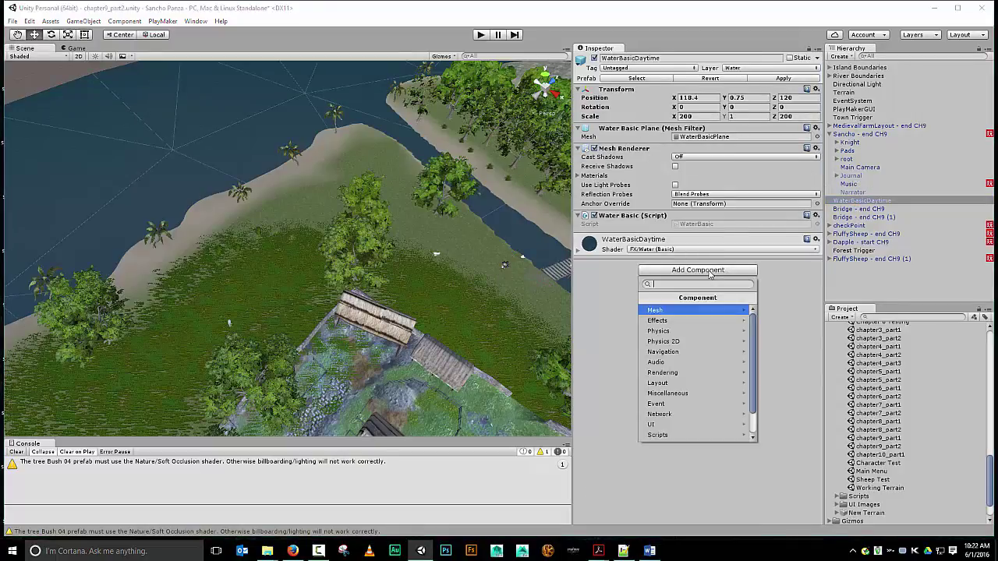
click(678, 335)
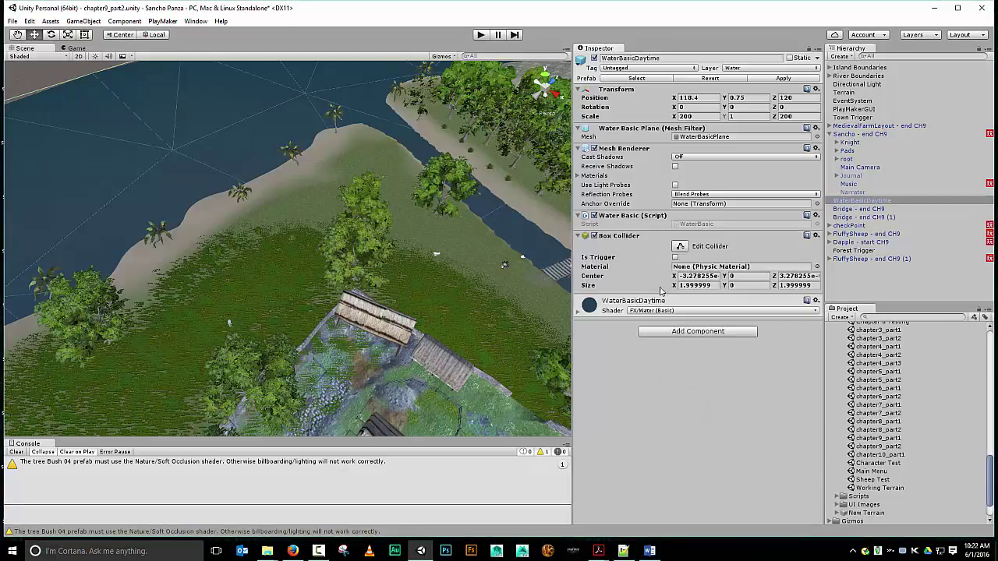
Set the water's Box Collider Y size to 1, make it a trigger and tag WaterBasicDaytime as Water
click(743, 285)
text(1)
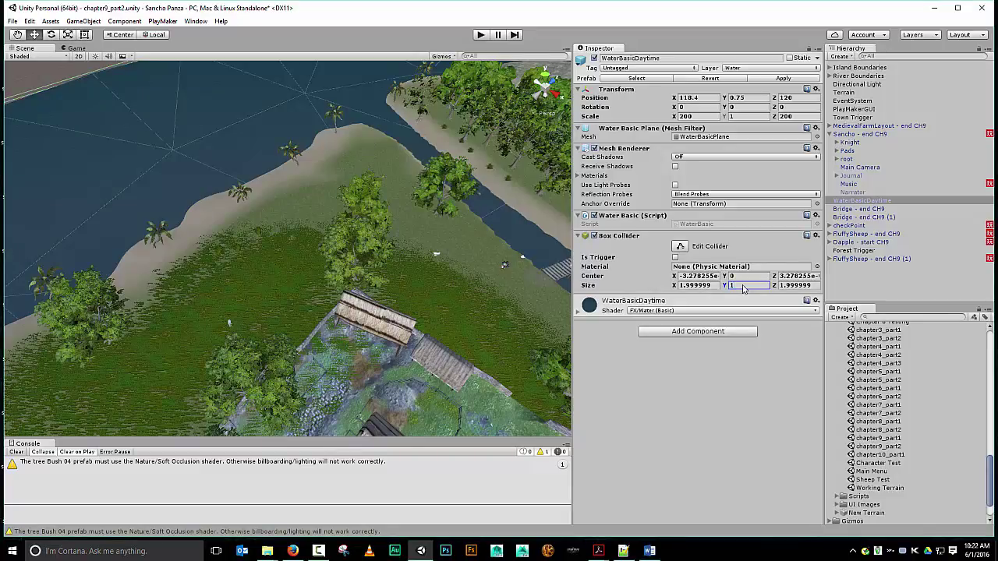
click(676, 257)
click(646, 68)
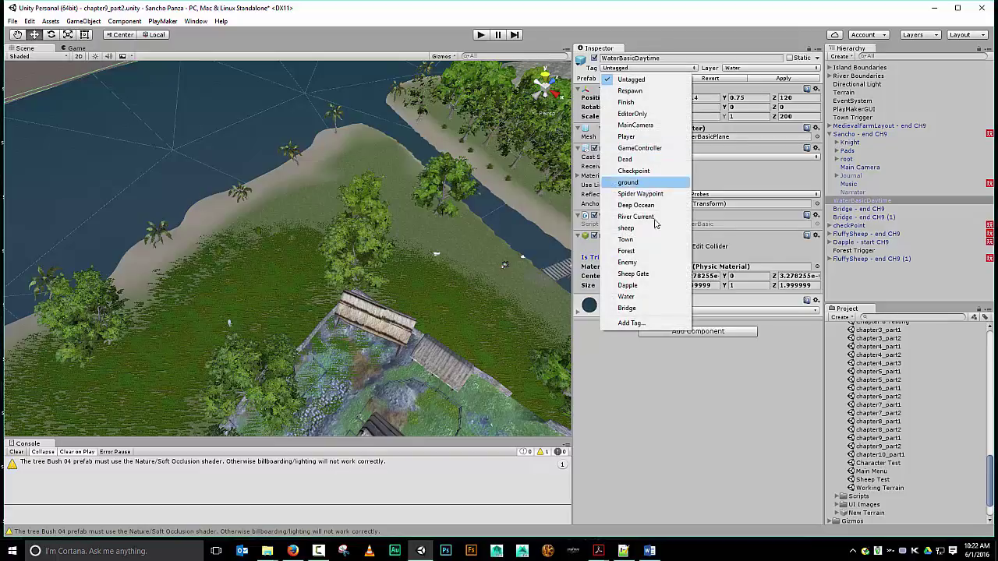
click(628, 296)
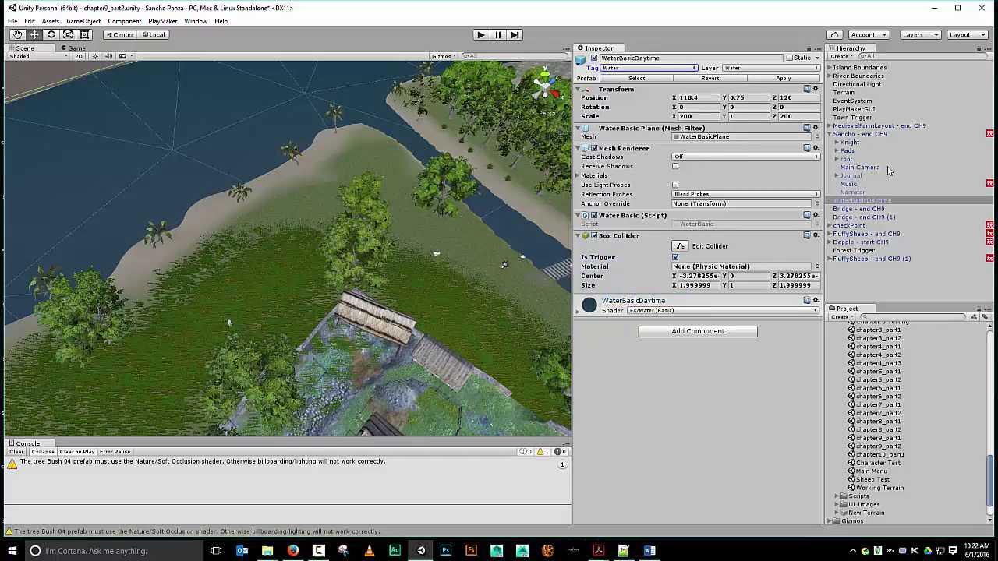
Open the FSM editor for Sancho - end CH9 and examine the Water Collision FSM
click(863, 135)
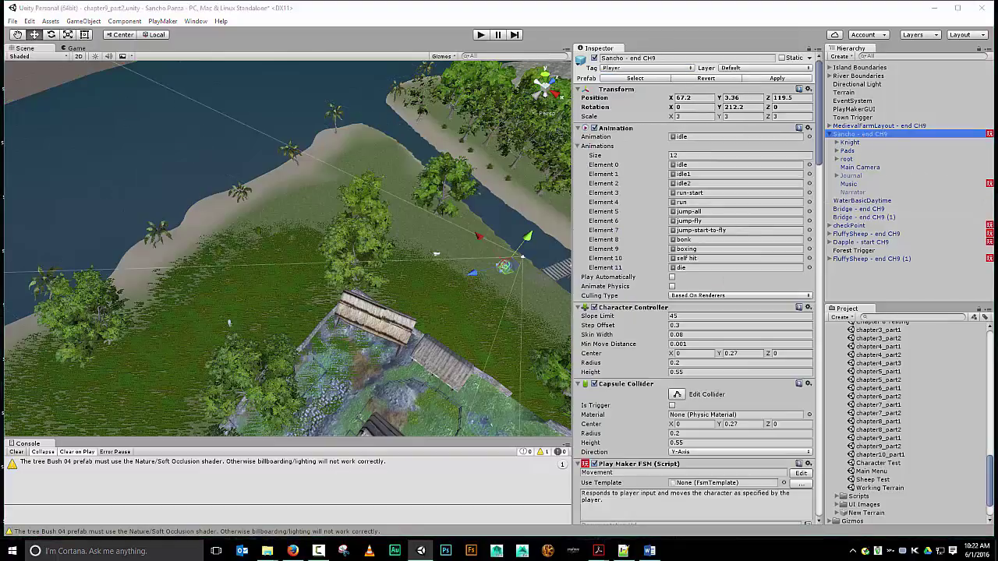
click(801, 473)
drag(858, 45, 296, 38)
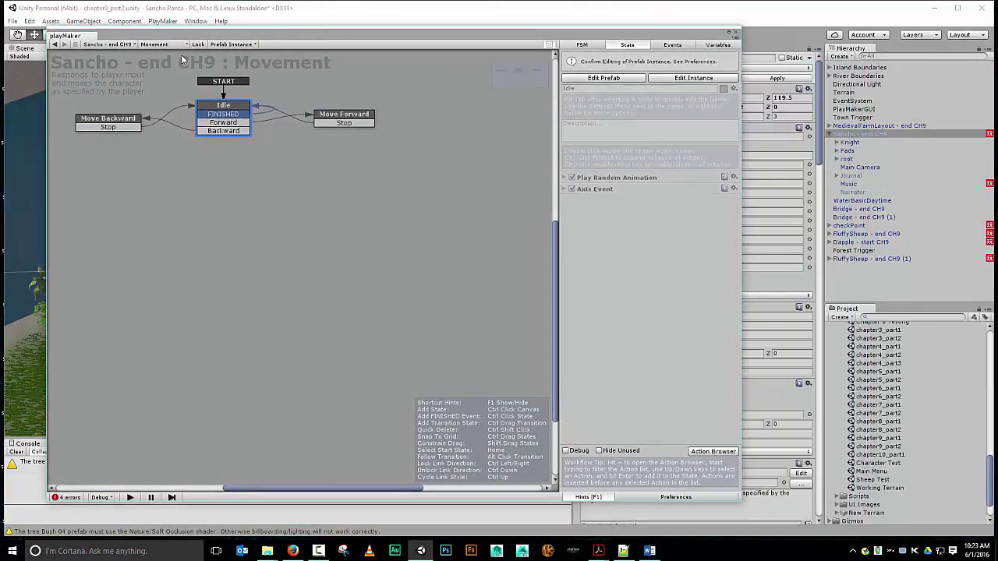
click(178, 44)
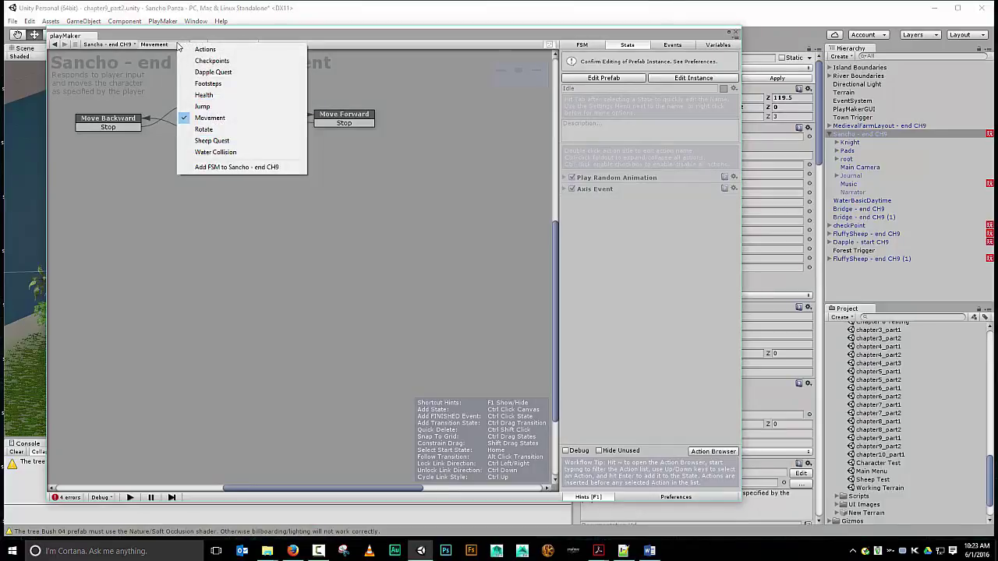
click(217, 152)
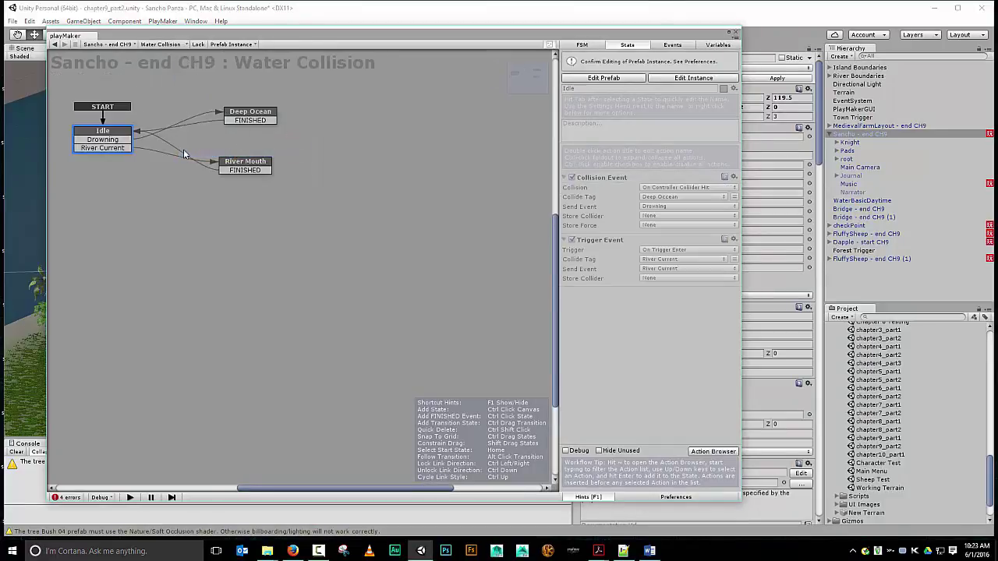
Add a new FSM to Sancho - end CH9 and open its name for editing
click(164, 44)
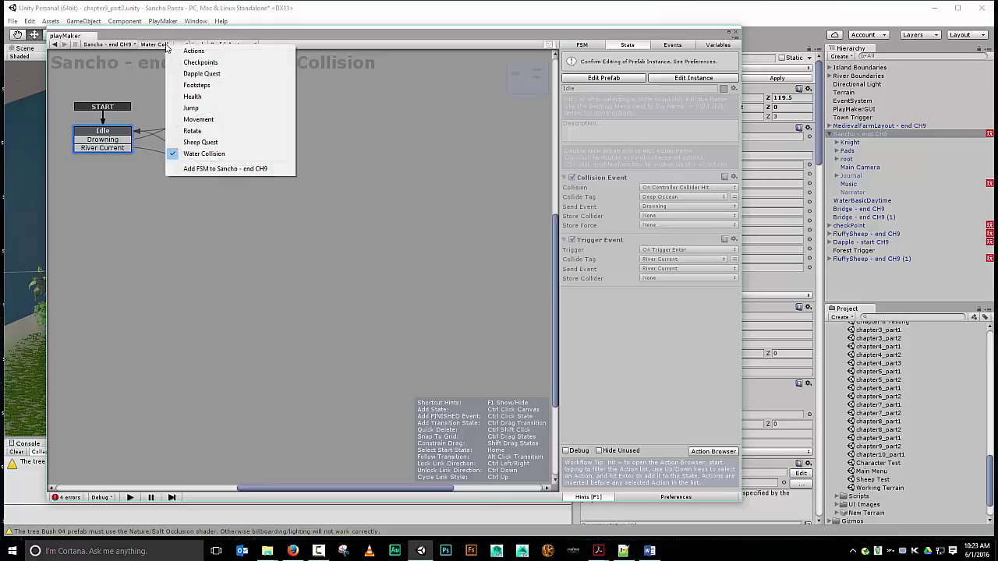
click(247, 168)
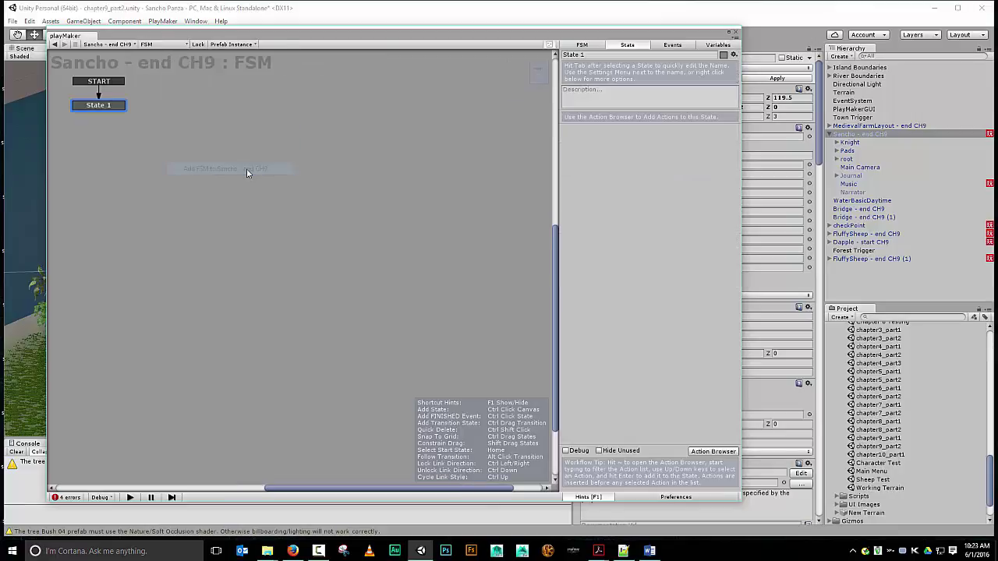
click(592, 44)
click(597, 57)
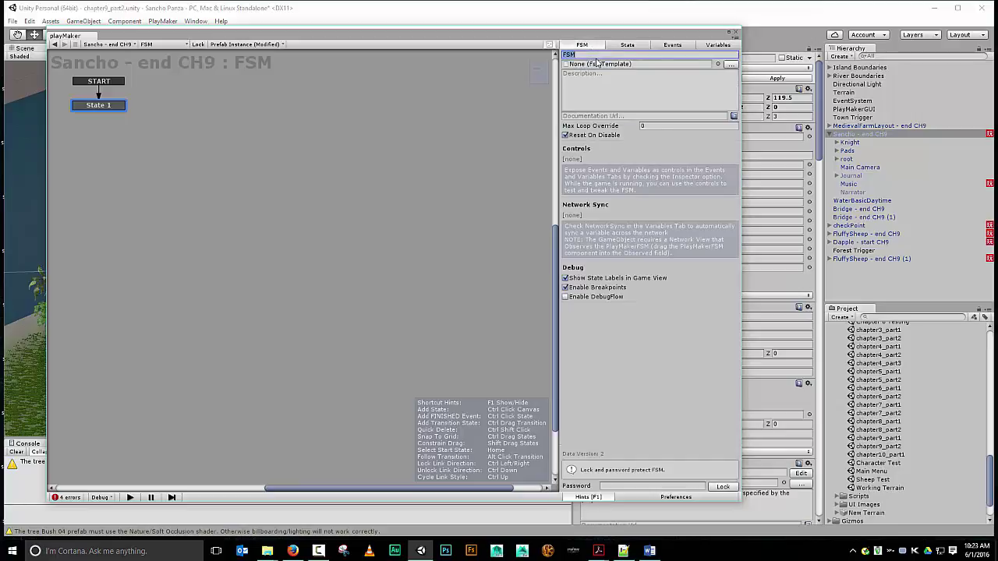
text(Water F)
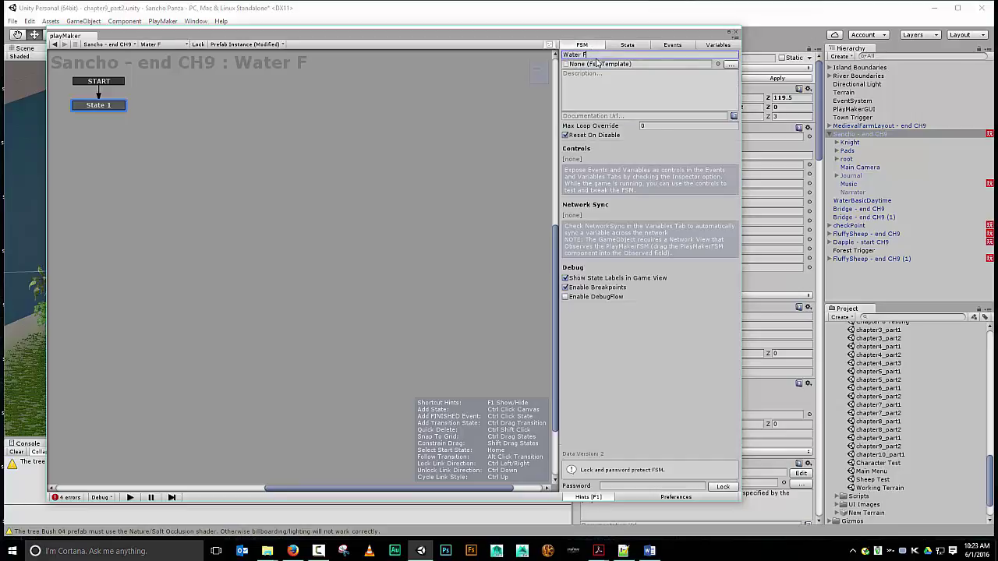
text(ootst)
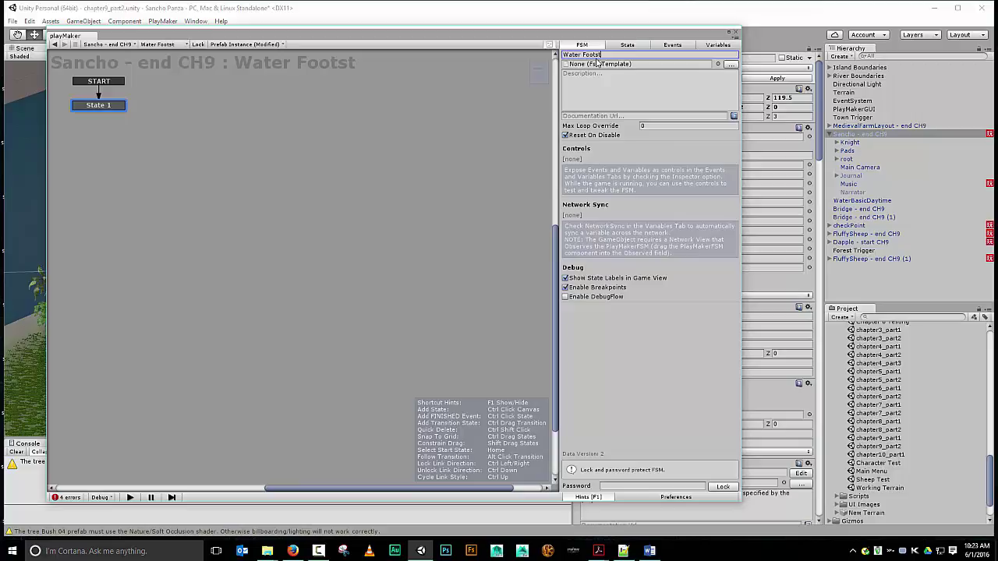
key(BackSpace)
key(BackSpace)
key(BackSpace)
key(BackSpace)
key(BackSpace)
key(BackSpace)
key(BackSpace)
key(BackSpace)
key(BackSpace)
key(BackSpace)
key(BackSpace)
key(BackSpace)
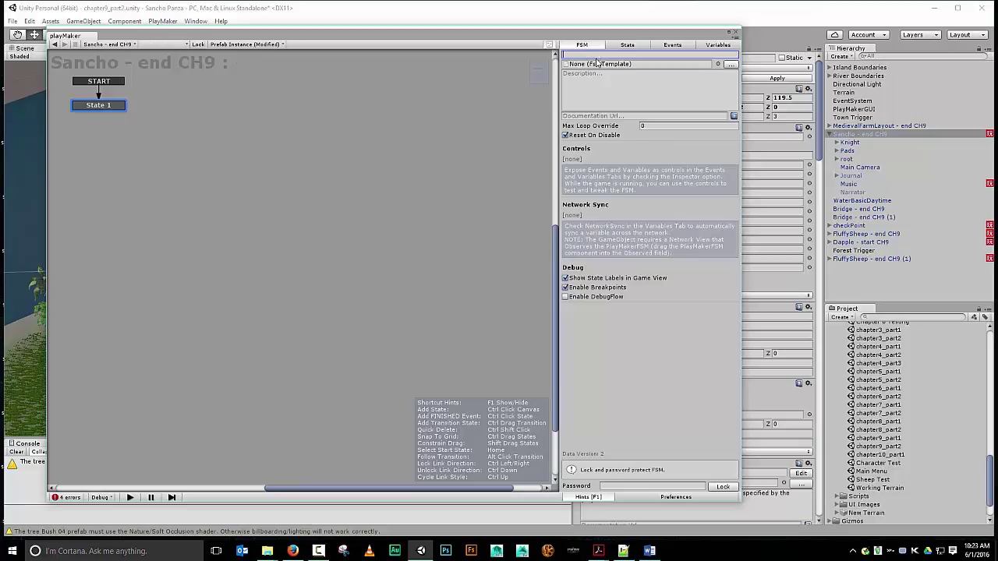
Name the new FSM Change Footsteps and rename its start state as Standard
text(Change Foot)
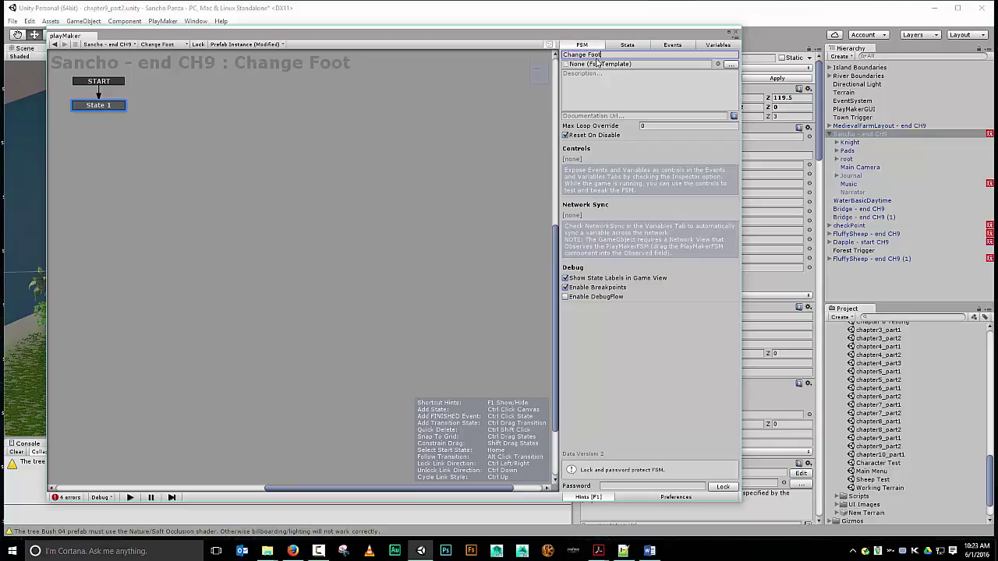
text(steps)
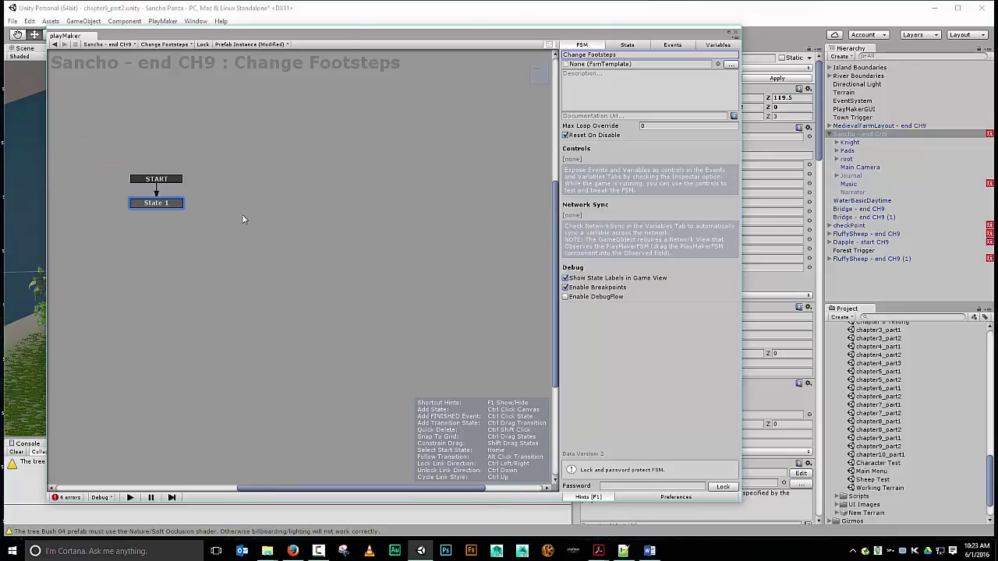
click(630, 45)
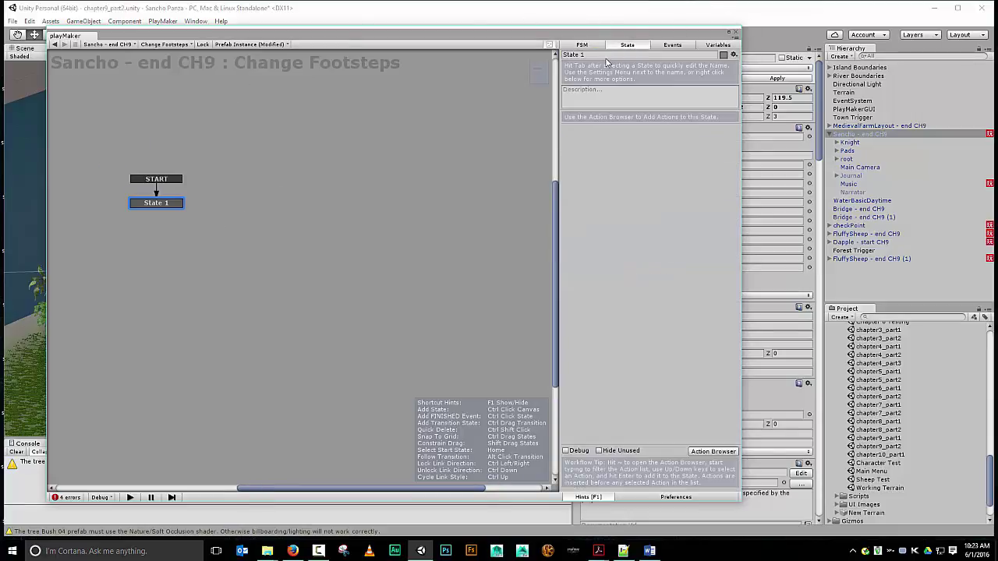
key(Tab)
text(Standard)
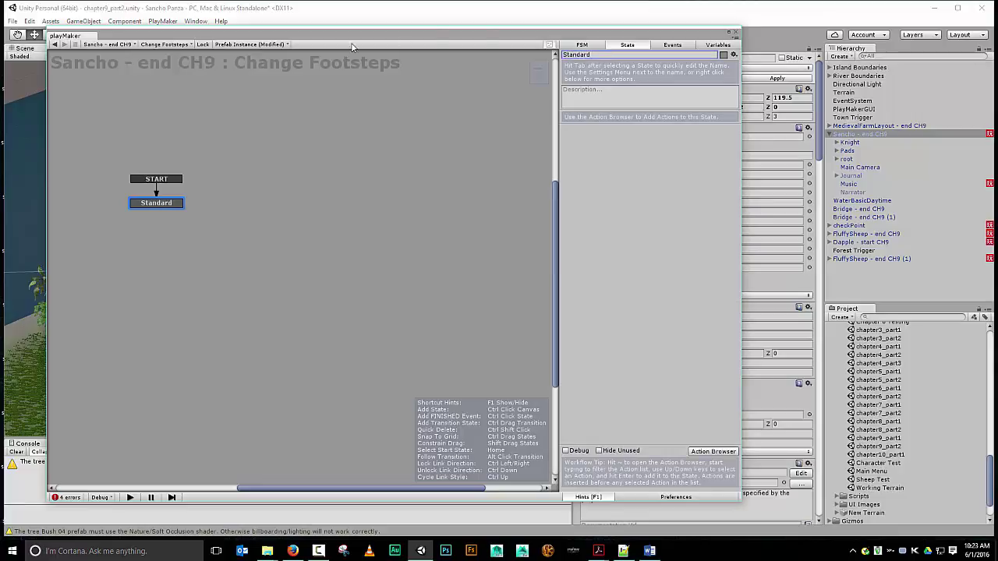
Add a second state named Water and place it beside the Standard state
right_click(315, 172)
click(329, 178)
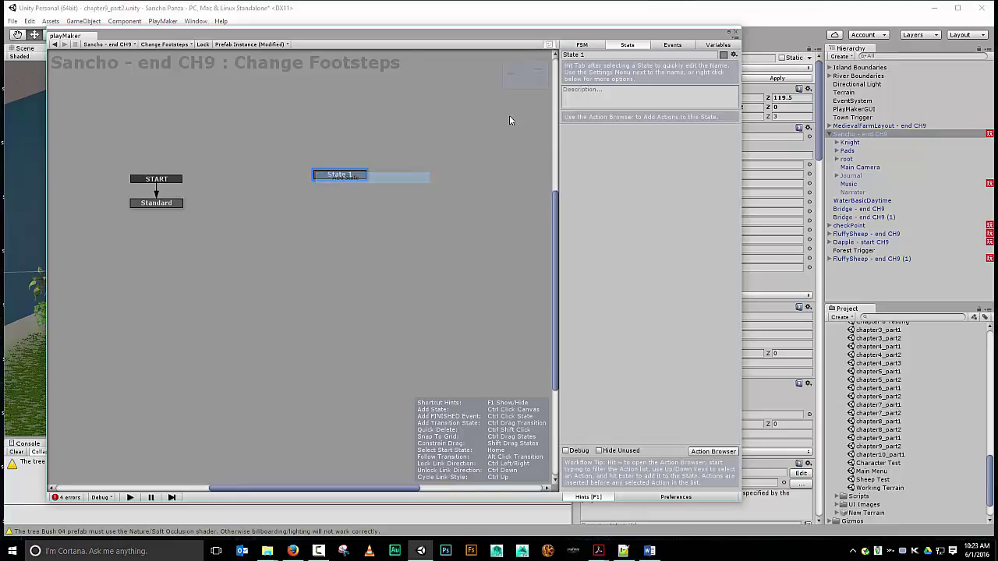
click(607, 55)
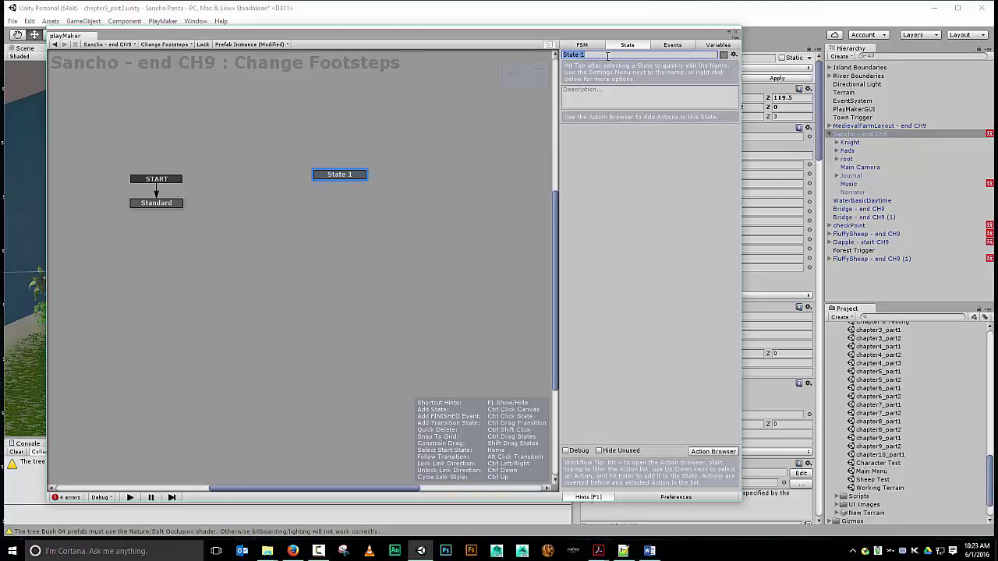
text(Water)
drag(356, 174, 299, 205)
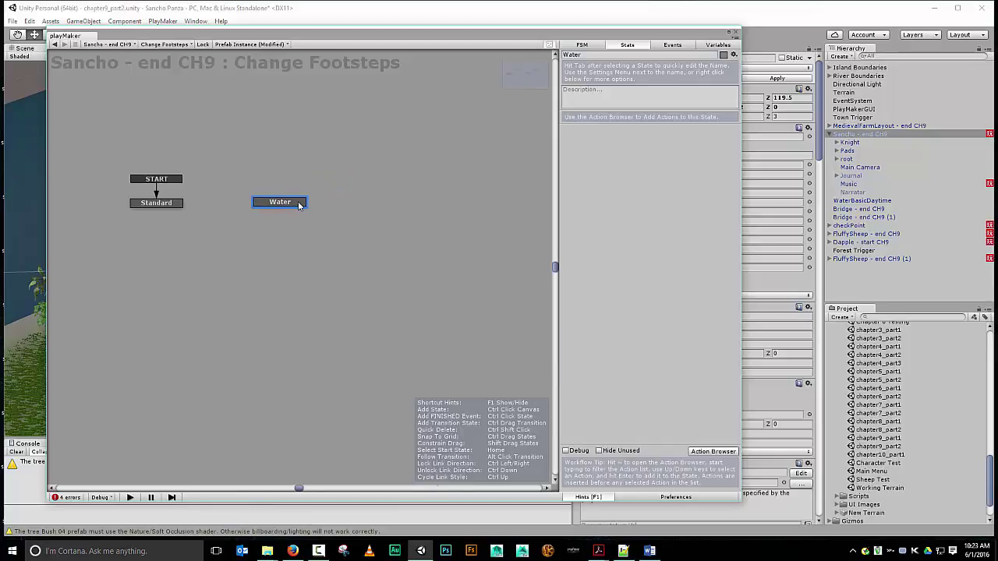
Add the events Hit Water and Left Water to the FSM, with the global setting turned off for Hit Water
click(677, 46)
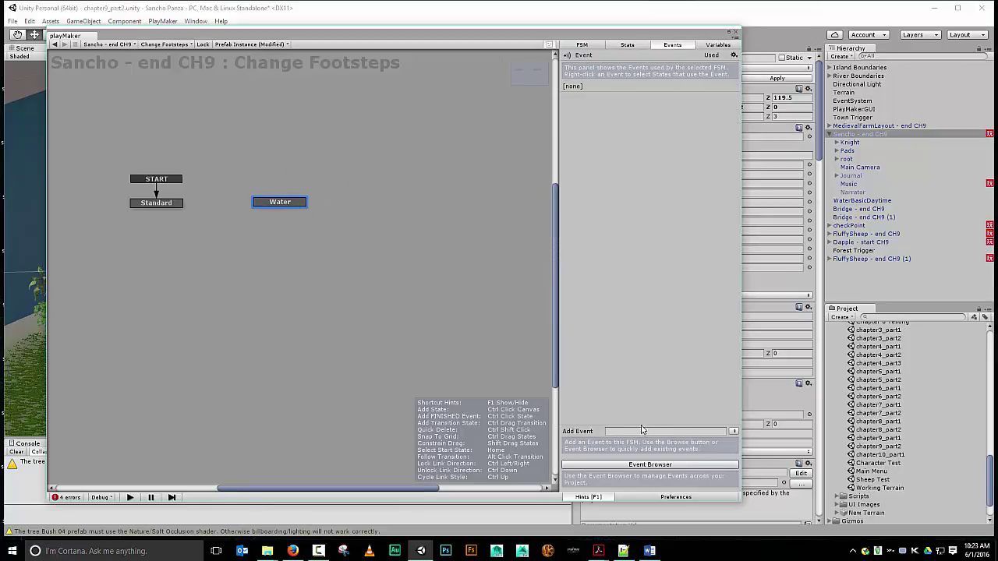
click(643, 430)
text(Hit Water)
key(Return)
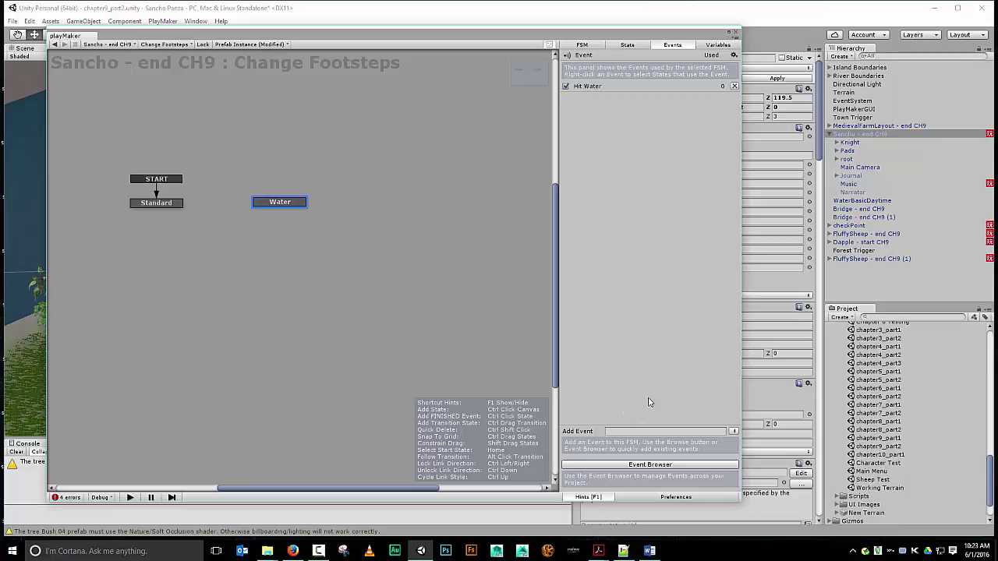
click(641, 432)
key(Return)
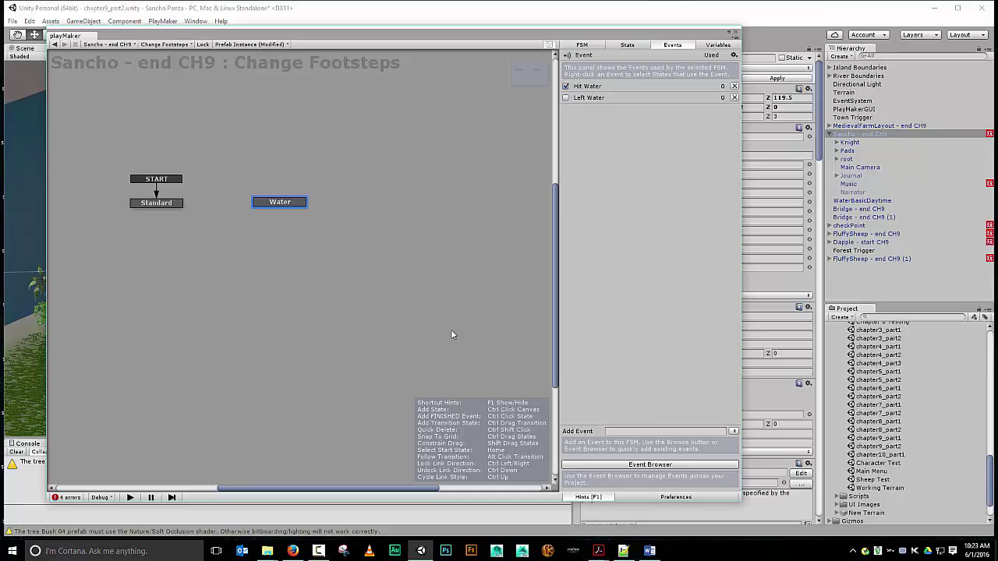
click(566, 86)
Add a Left Water transition to the Water state and link it to the Standard state
right_click(274, 202)
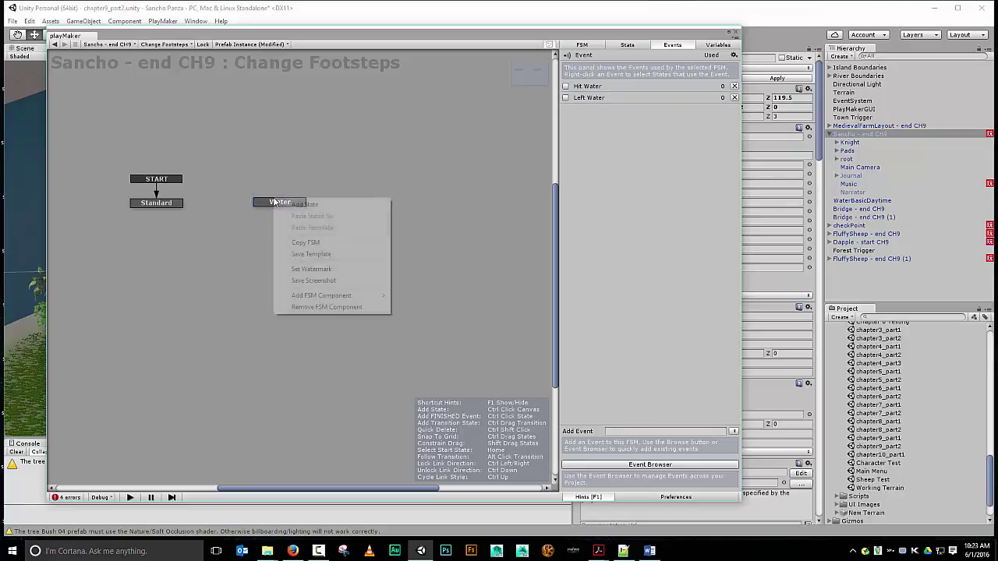
click(269, 202)
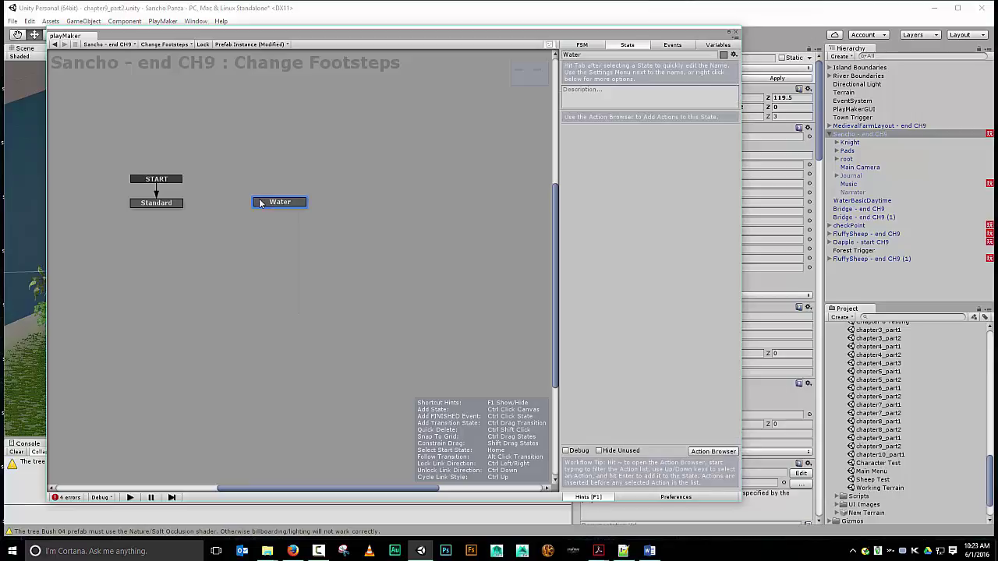
right_click(260, 201)
mouse_move(303, 222)
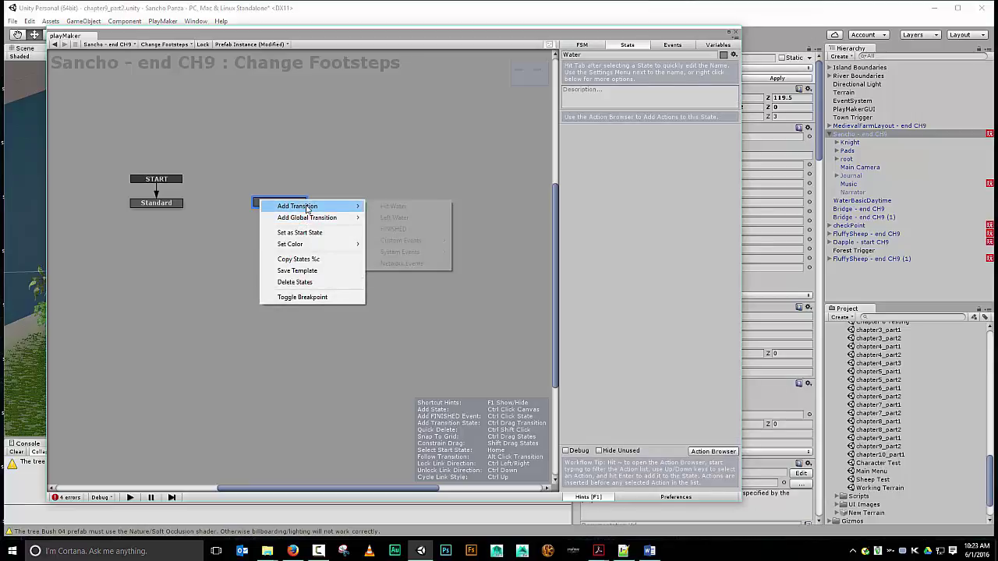
click(394, 217)
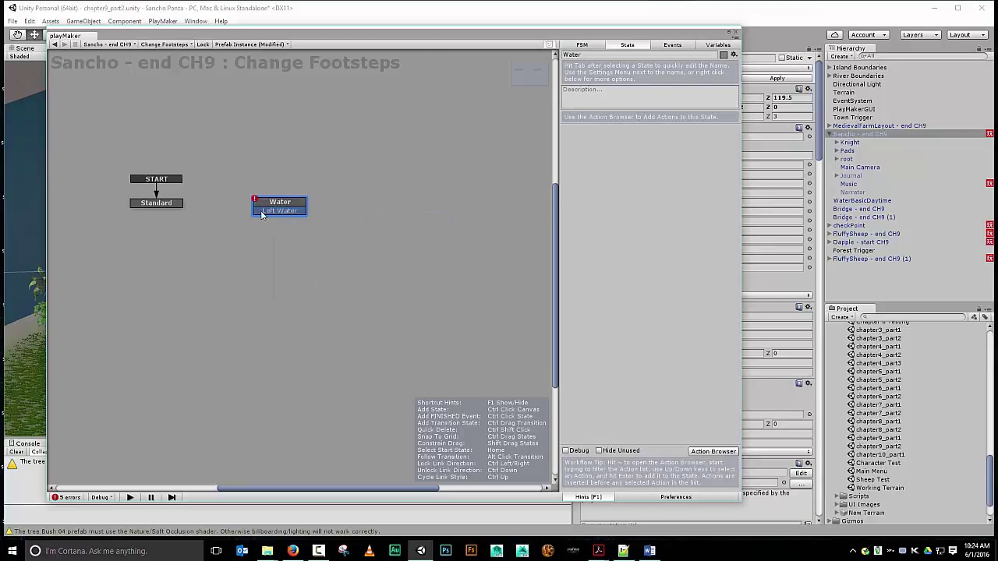
drag(269, 211, 164, 205)
Add a Hit Water transition to the Standard state and link it to the Water state
click(159, 206)
right_click(159, 206)
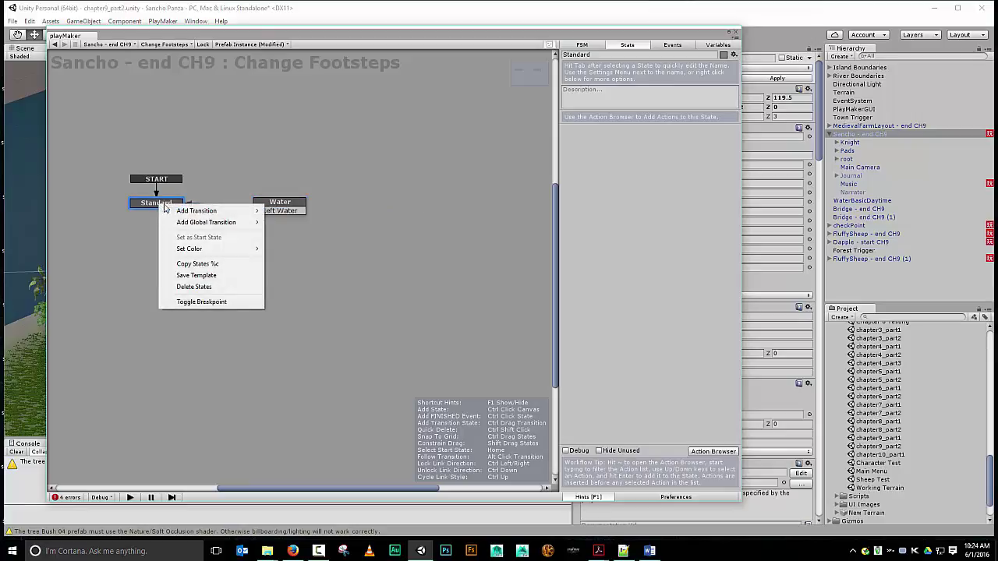
mouse_move(204, 212)
click(292, 211)
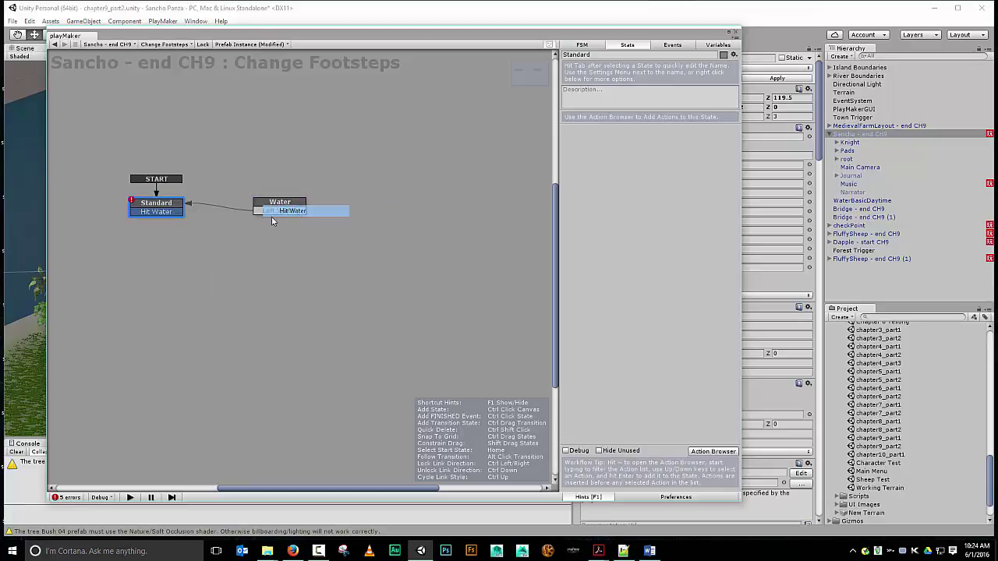
drag(226, 209, 274, 206)
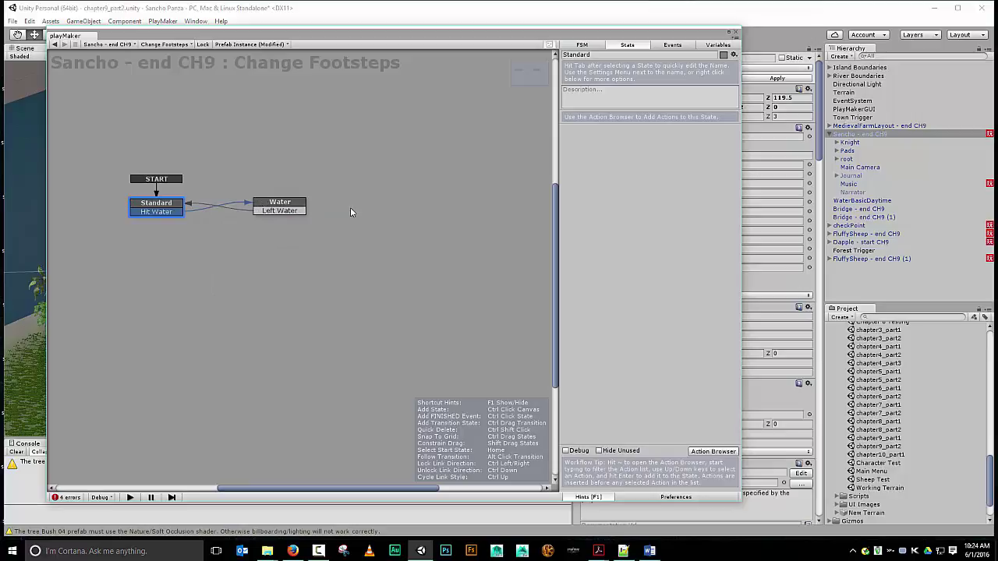
Create a new FSM variable of type Object named grass_footsteps
click(159, 205)
click(718, 44)
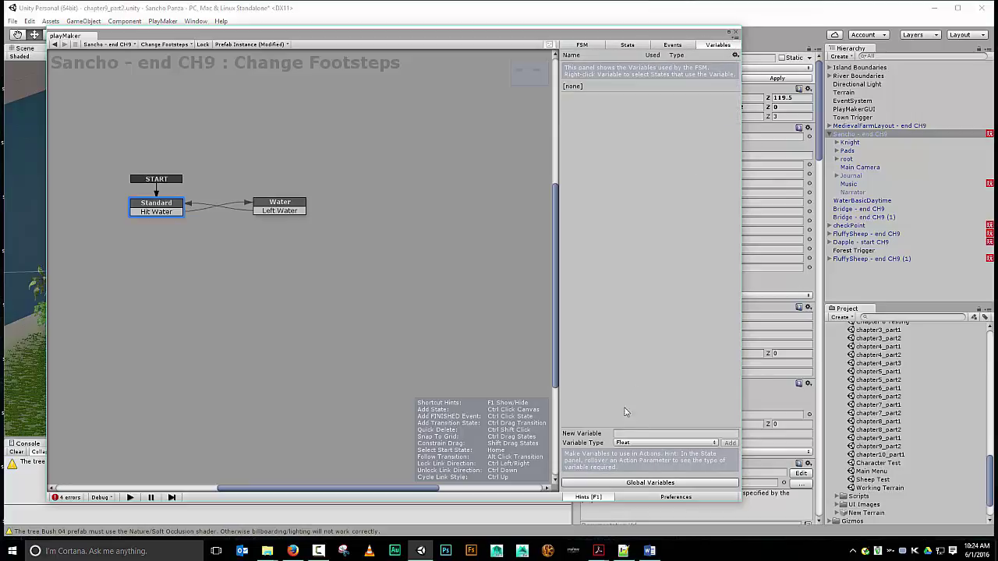
click(636, 442)
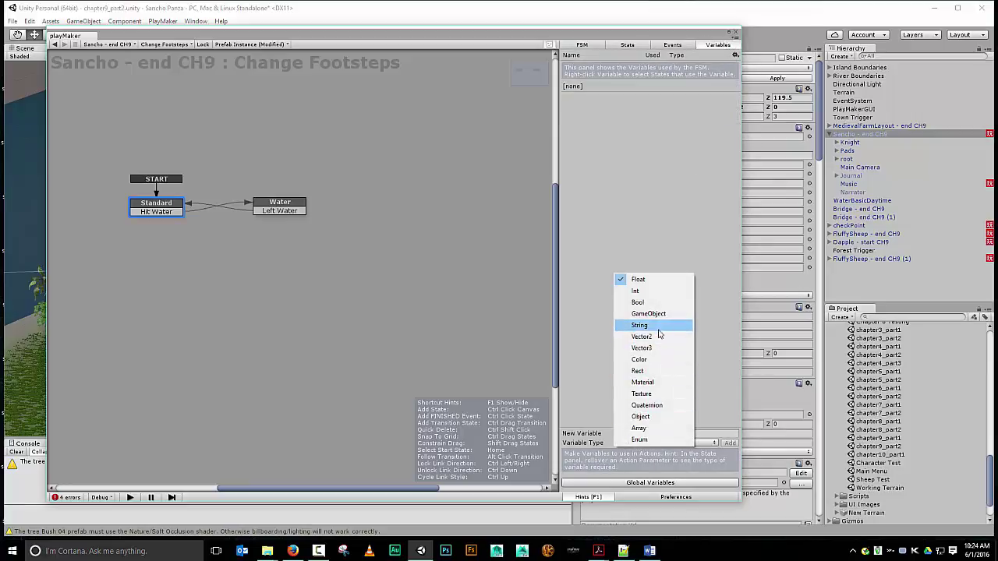
click(642, 417)
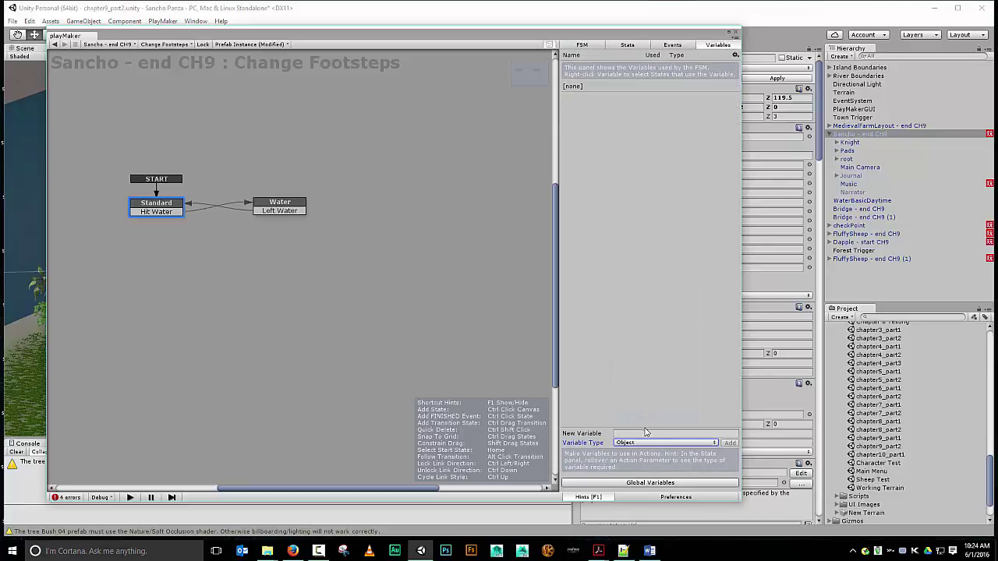
click(644, 434)
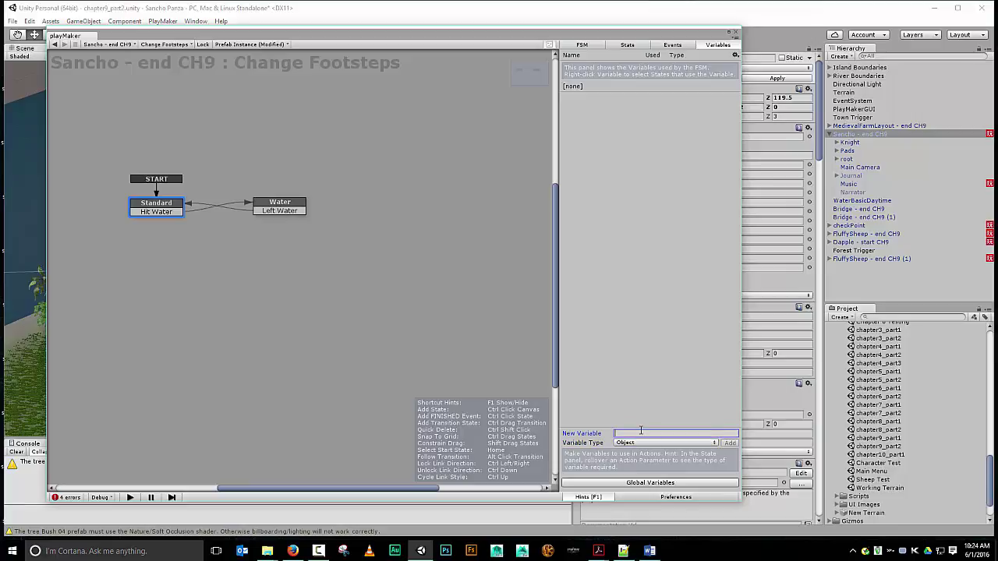
text(grass_footsteps)
click(730, 443)
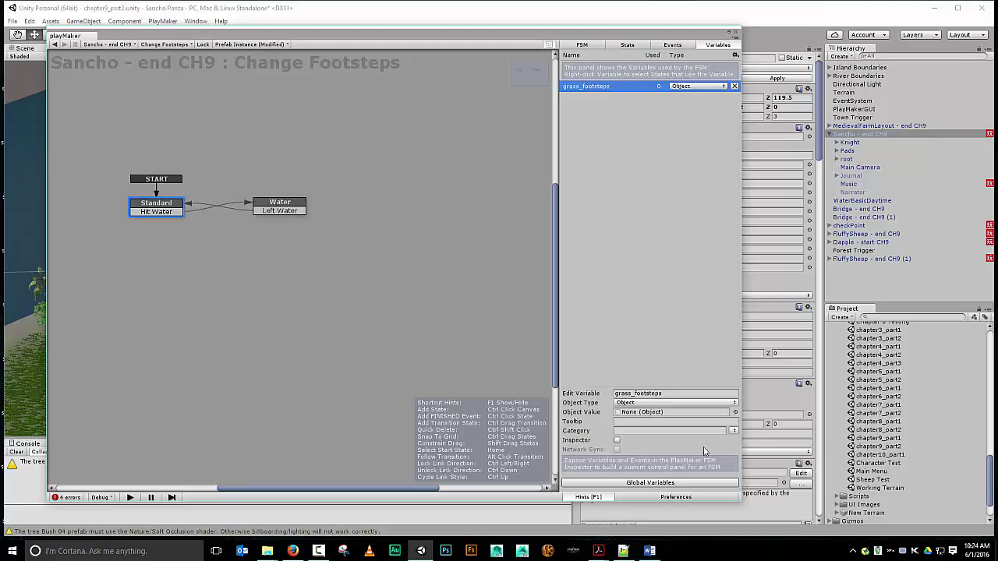
Set the object type of grass_footsteps to UnityEngine AudioClip and expose the variable in the Inspector
click(690, 404)
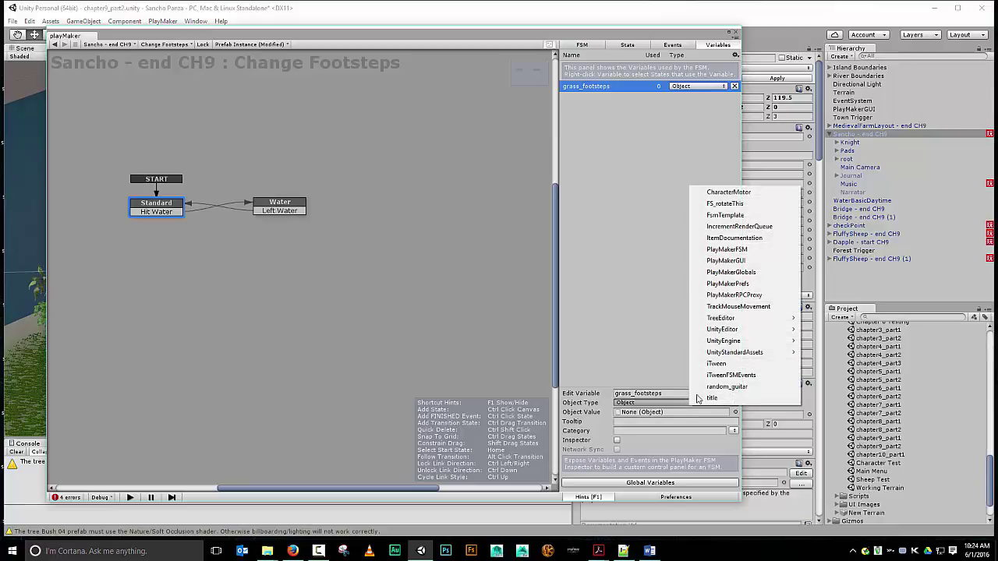
mouse_move(735, 340)
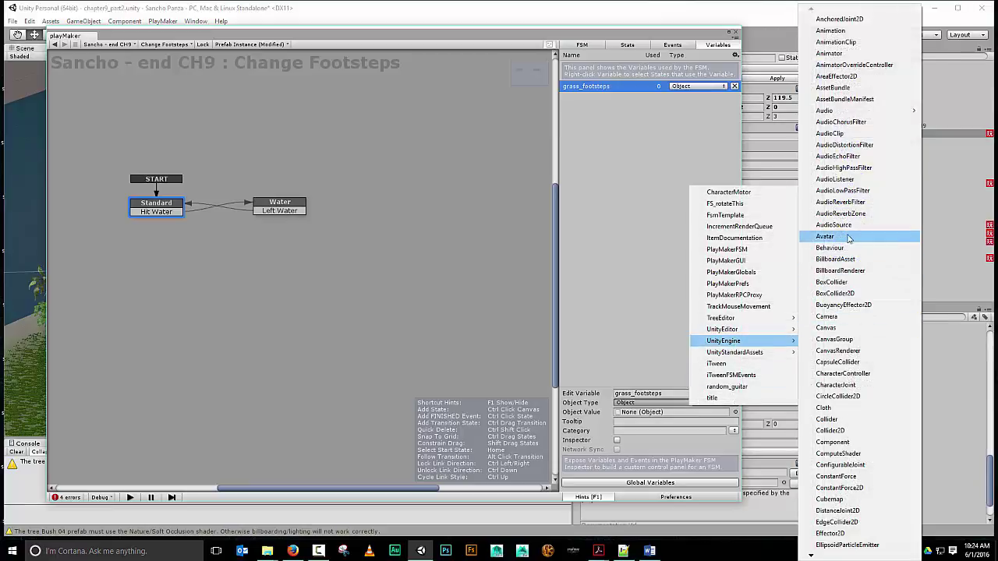
click(830, 133)
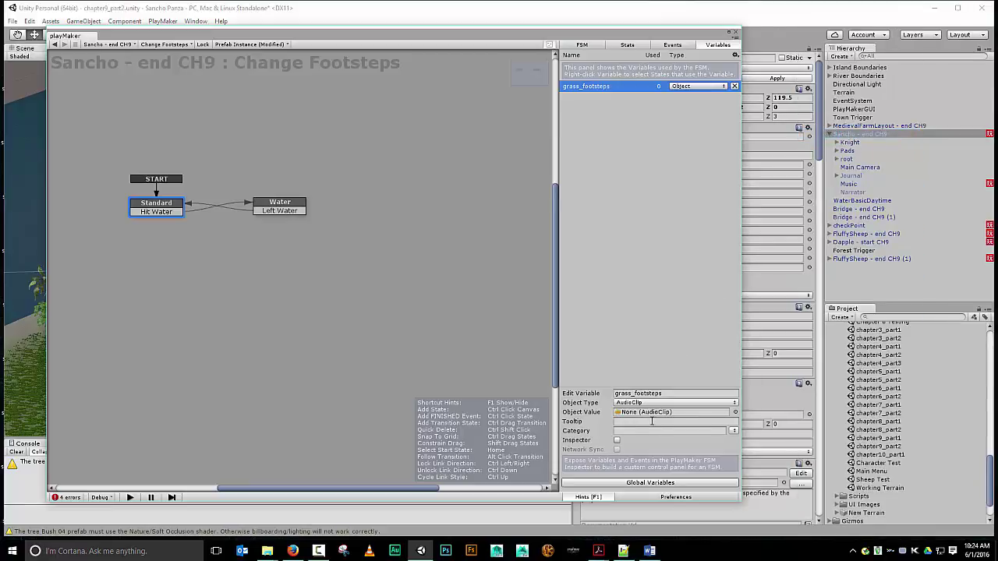
click(616, 441)
Assign the footstep_grass_01 clip from the project's Audio Effects folder as the value of grass_footsteps, and deselect the variable
scroll(887, 451, up, 5)
scroll(888, 451, up, 3)
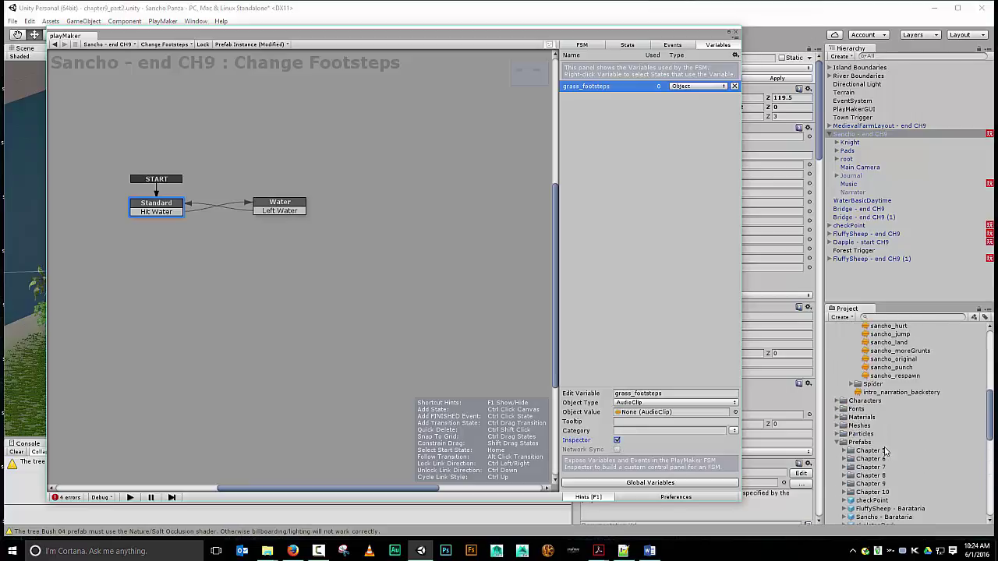
scroll(885, 450, up, 7)
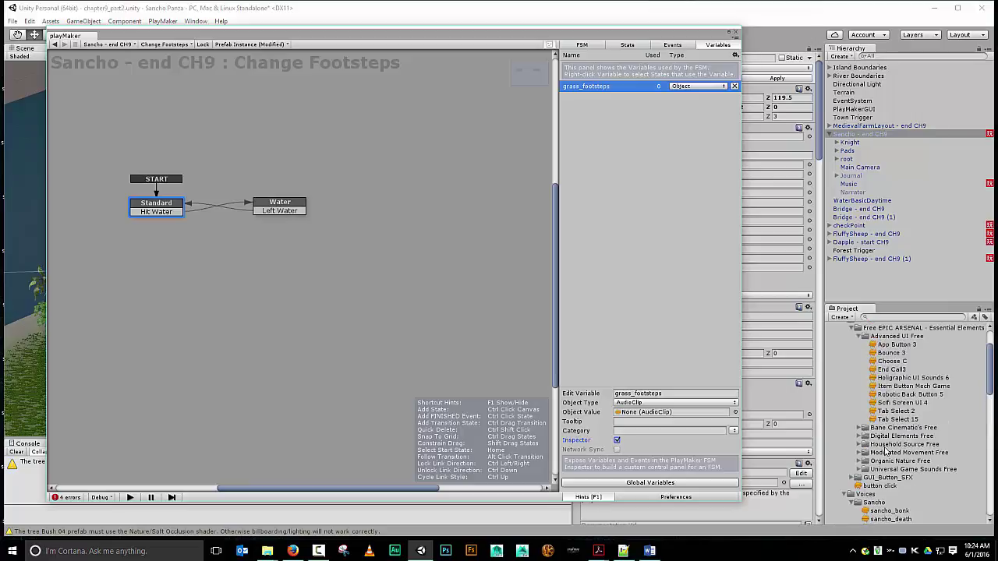
scroll(877, 376, up, 3)
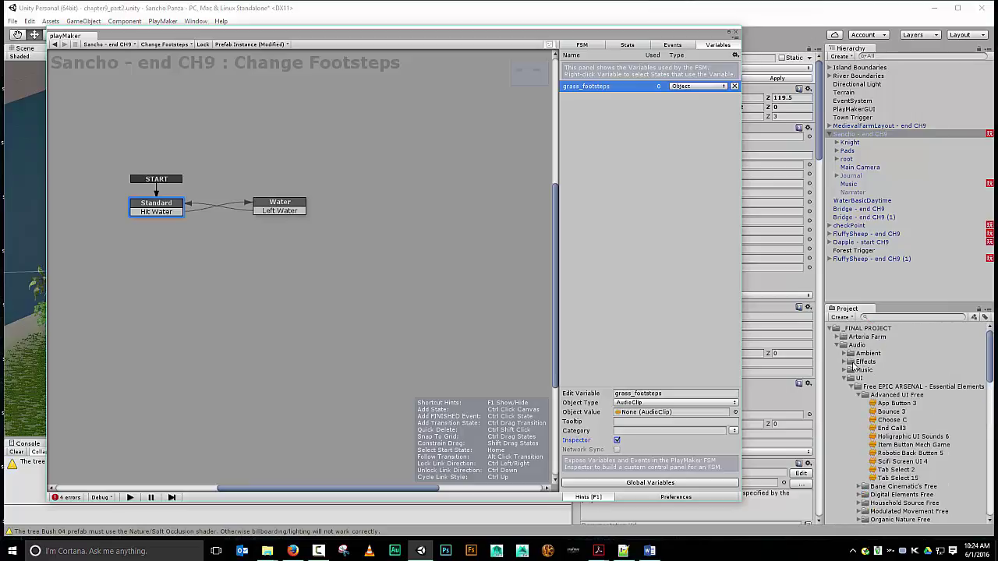
click(845, 362)
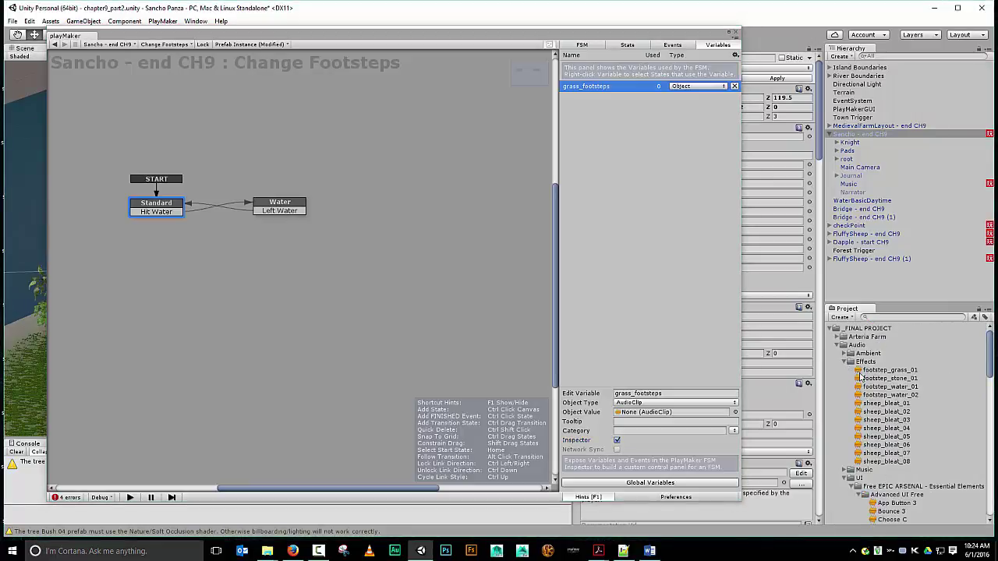
click(878, 370)
drag(878, 370, 676, 412)
click(660, 337)
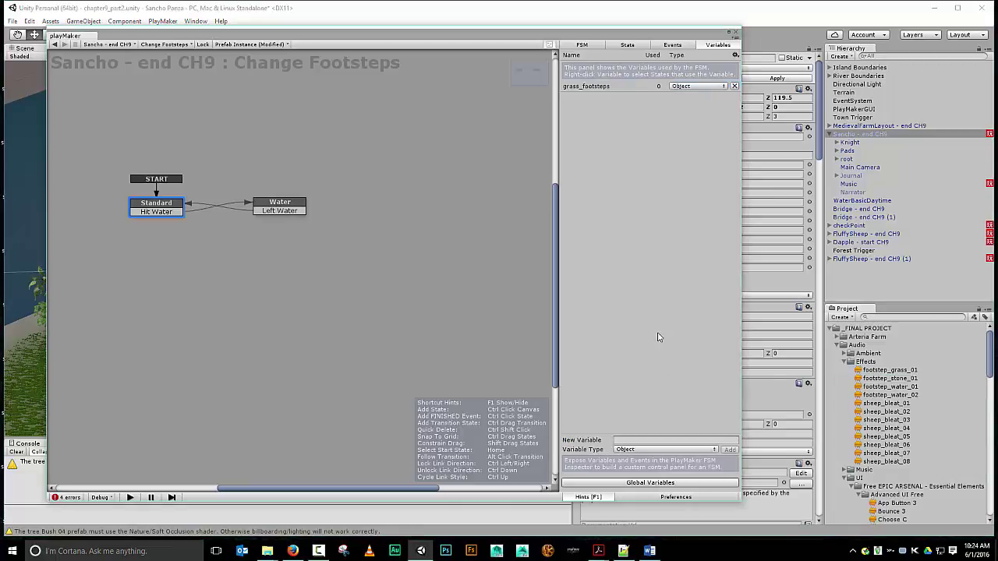
Create another Object variable named water_footsteps
click(681, 440)
text(water_footsteps)
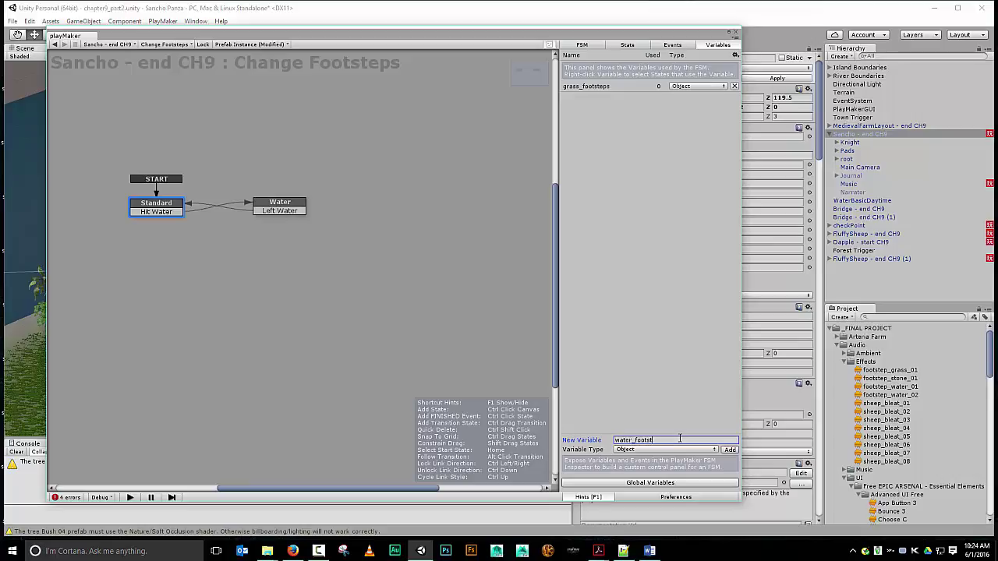
click(730, 450)
Set the object type of water_footsteps to UnityEngine AudioClip and assign the footstep_water_02 clip as its value
click(724, 404)
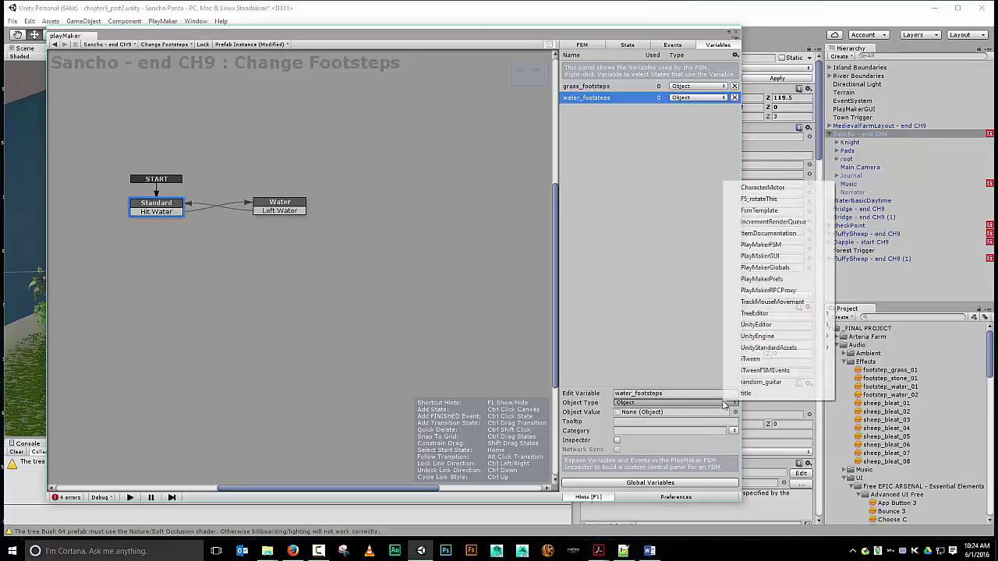
mouse_move(767, 342)
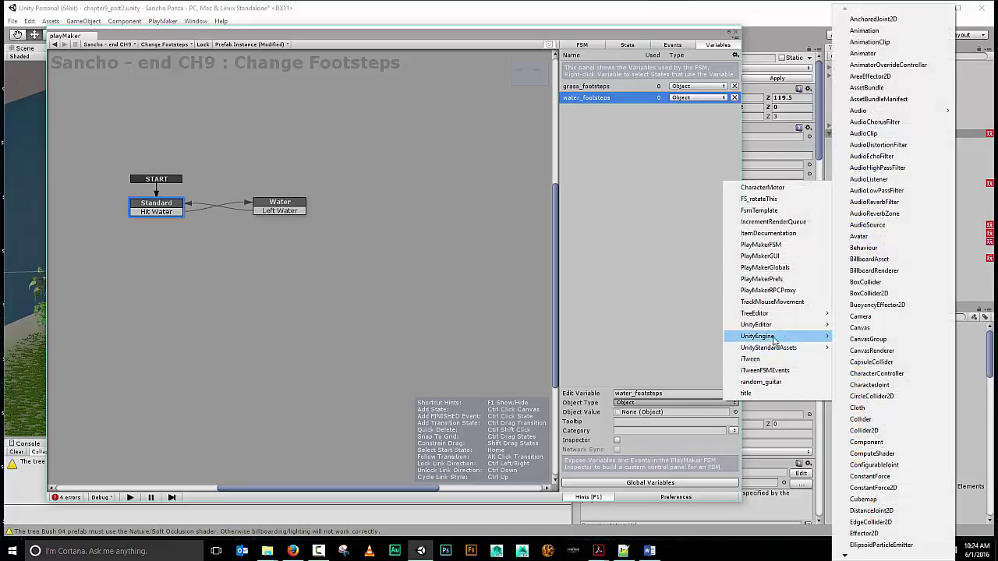
click(865, 140)
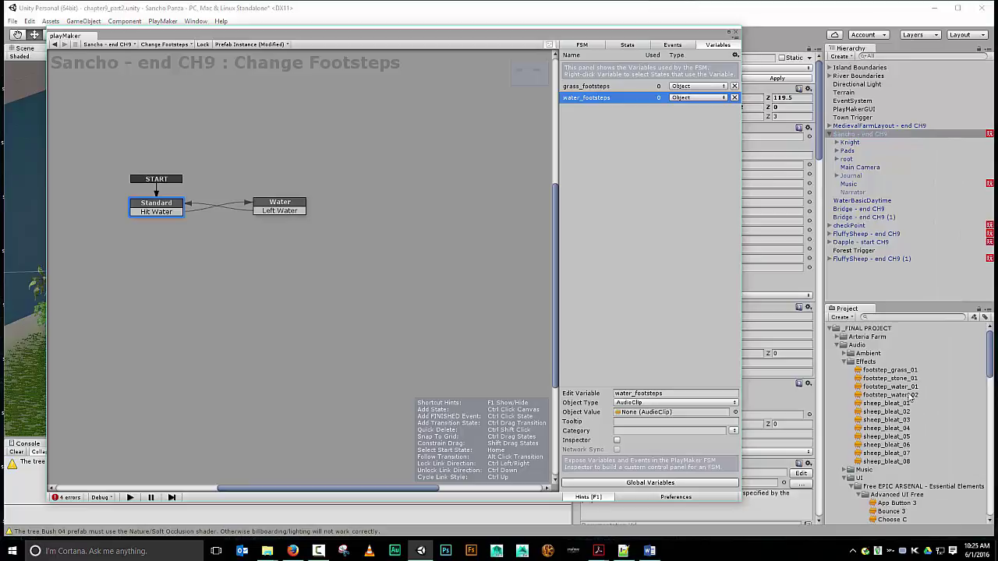
drag(891, 396, 683, 420)
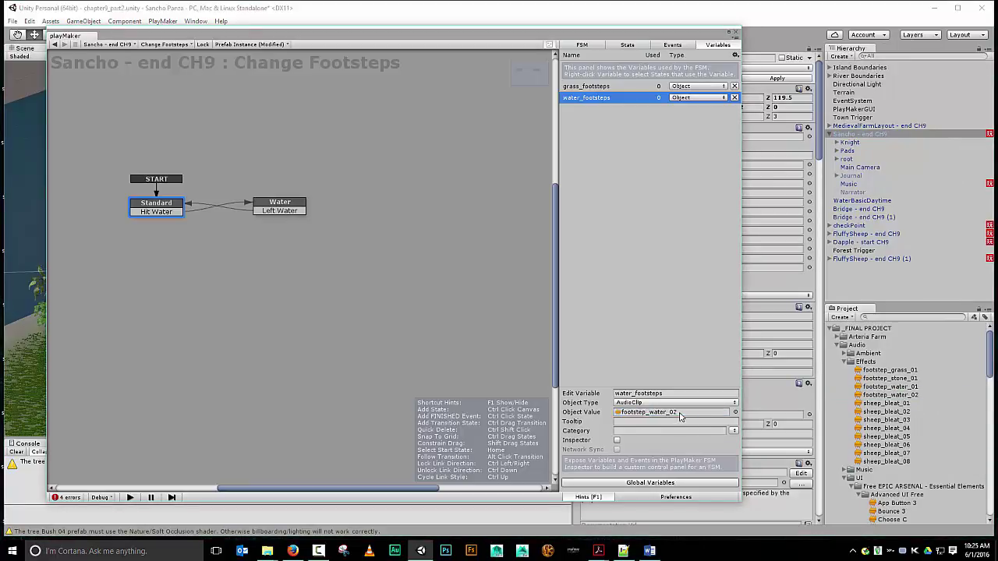
Expose water_footsteps in the Inspector, and create another Object variable named stone_footstep
click(617, 441)
click(634, 329)
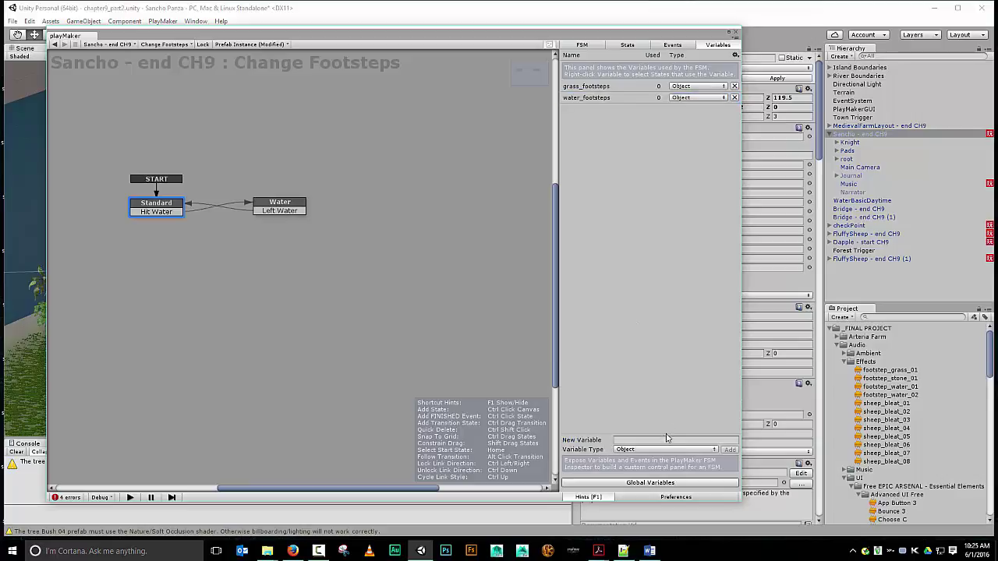
text(stone_footstep)
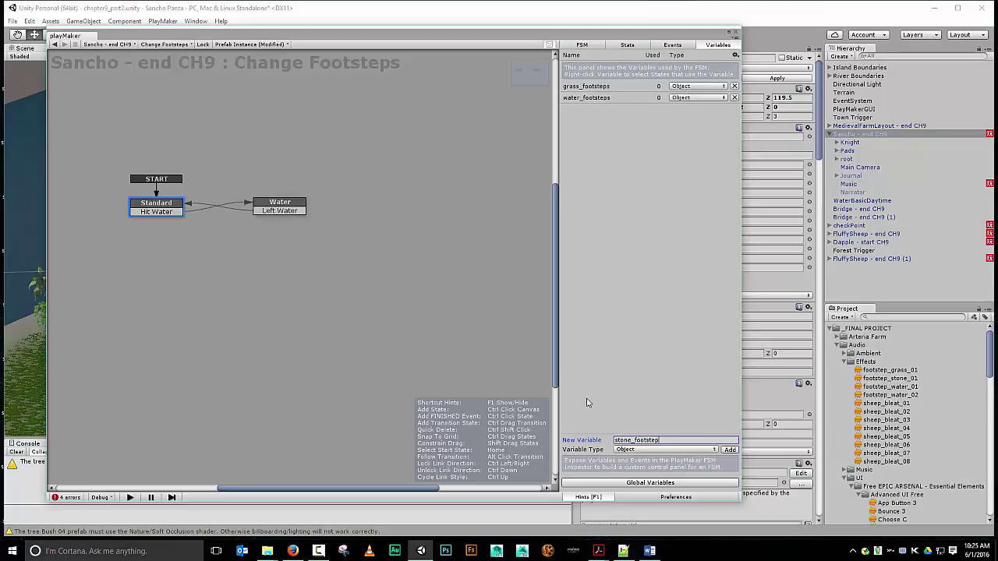
click(729, 453)
Set stone_footstep's object type to UnityEngine AudioClip, assign the footstep_stone_01 clip as its value and expose it in the Inspector
click(685, 403)
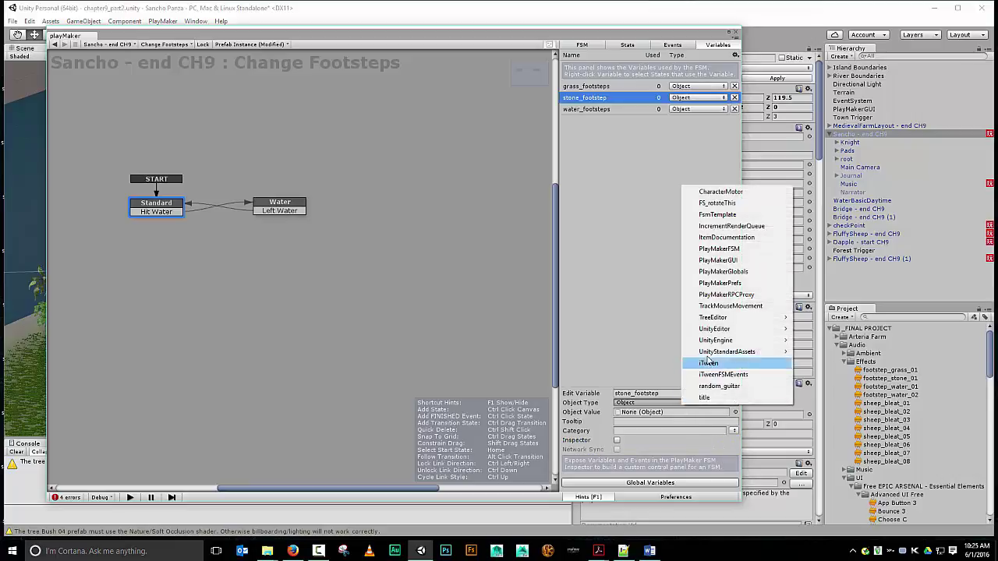
mouse_move(718, 340)
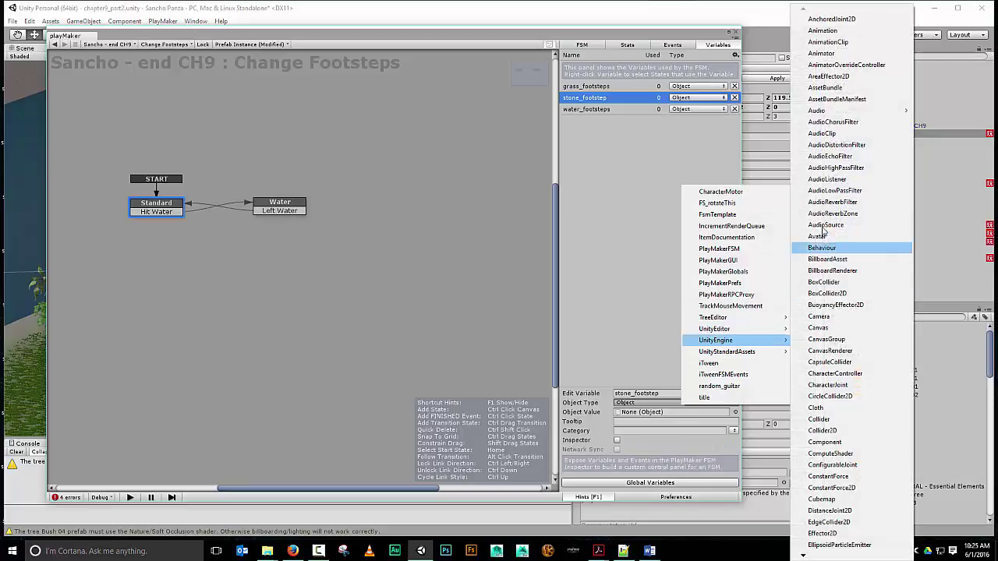
click(822, 134)
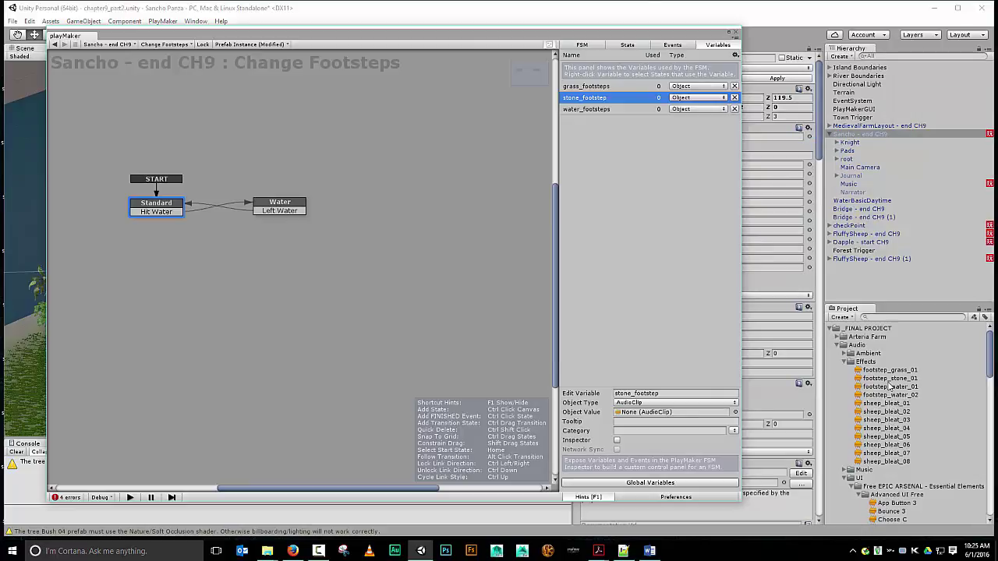
drag(889, 382, 672, 419)
click(617, 441)
Add a Trigger Event action to the Standard state with collide tag Water and send event Hit Water
click(674, 46)
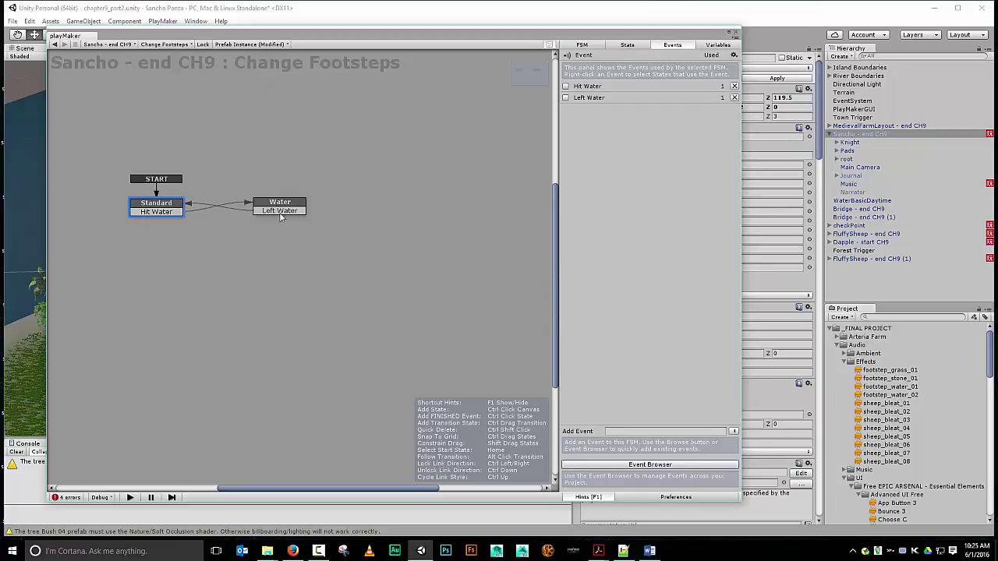
click(628, 45)
click(708, 453)
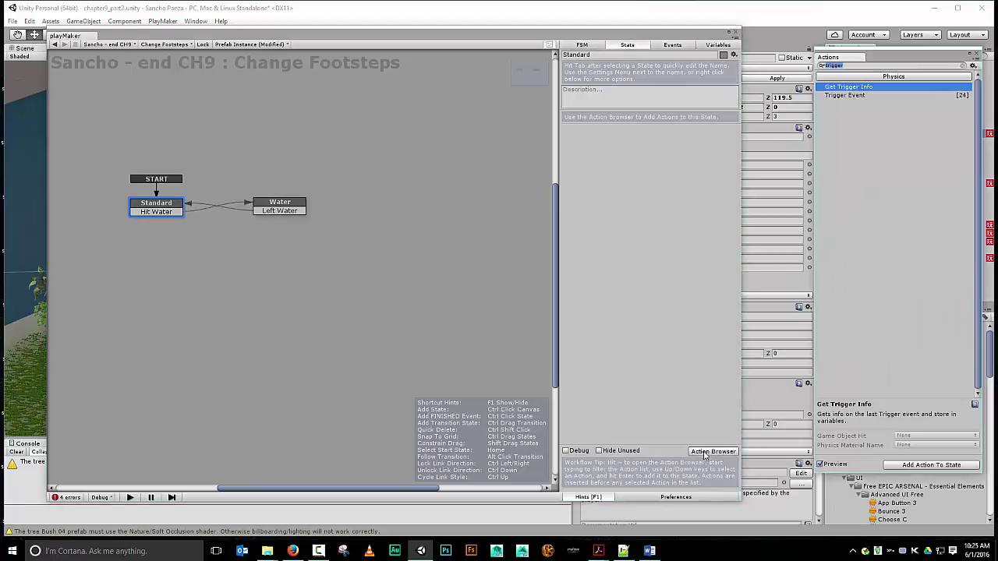
double_click(862, 95)
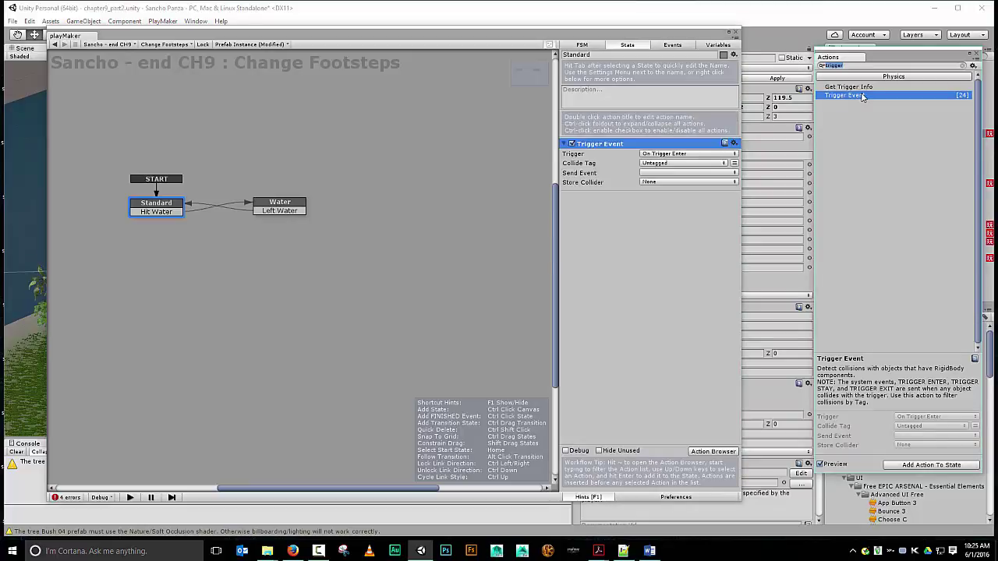
click(679, 164)
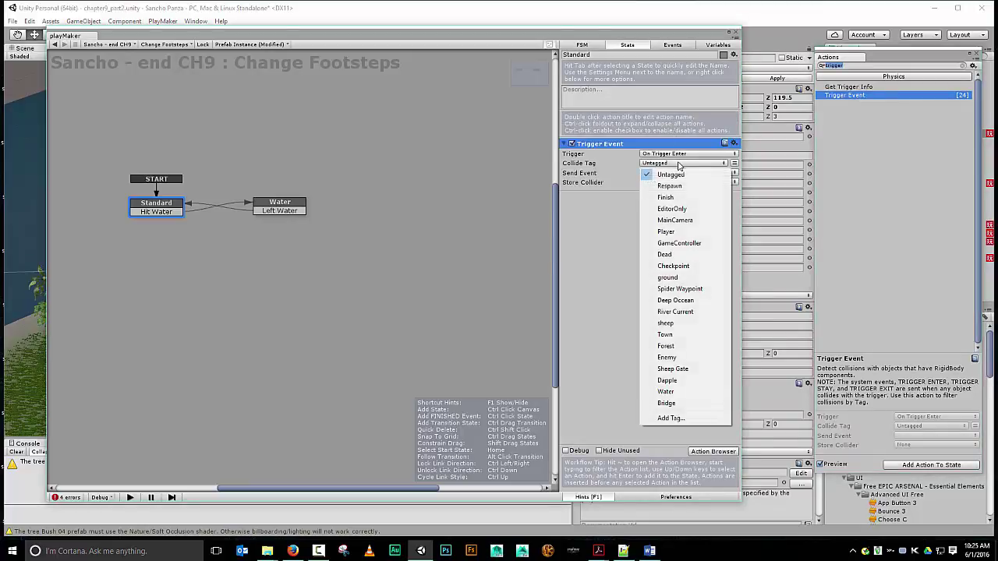
click(676, 392)
click(674, 173)
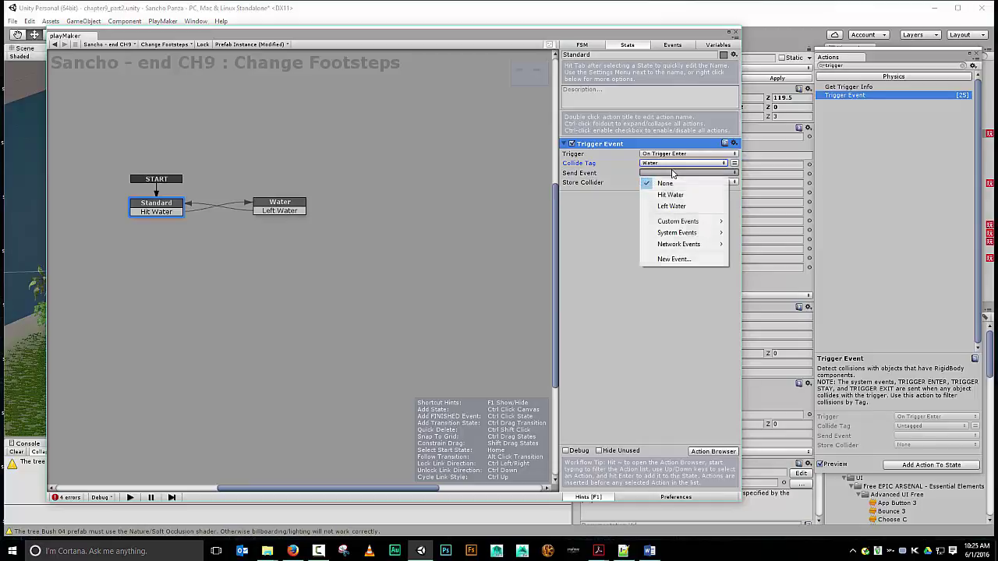
click(684, 194)
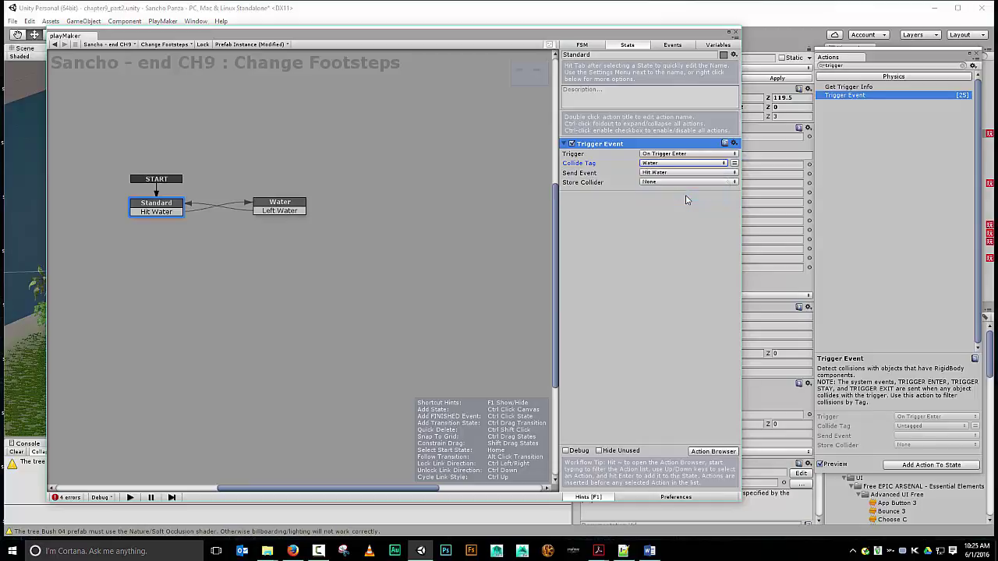
Search the actions for "set fsm object" and add Set Fsm Object to the Standard state above the Trigger Event
click(843, 65)
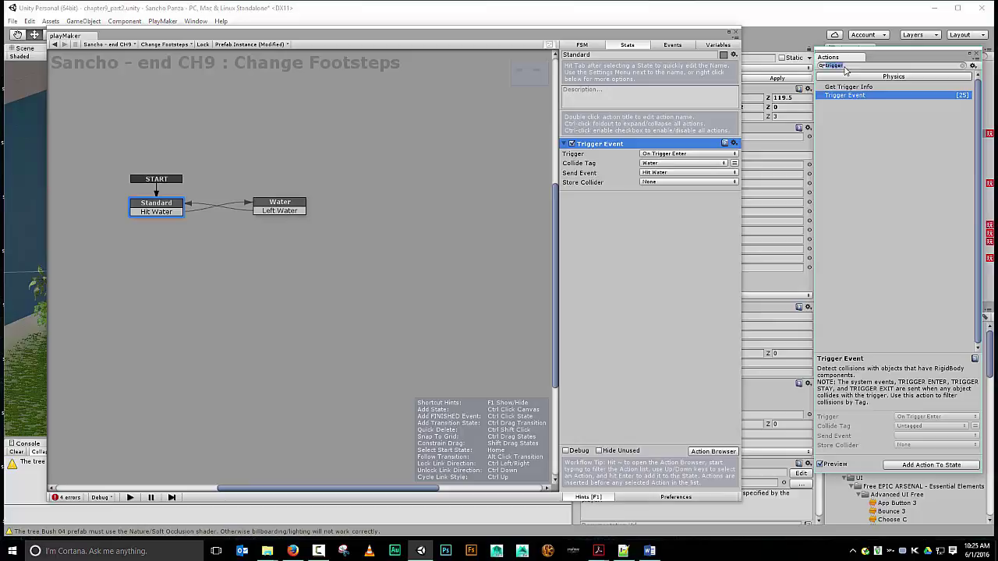
text(set fsm object)
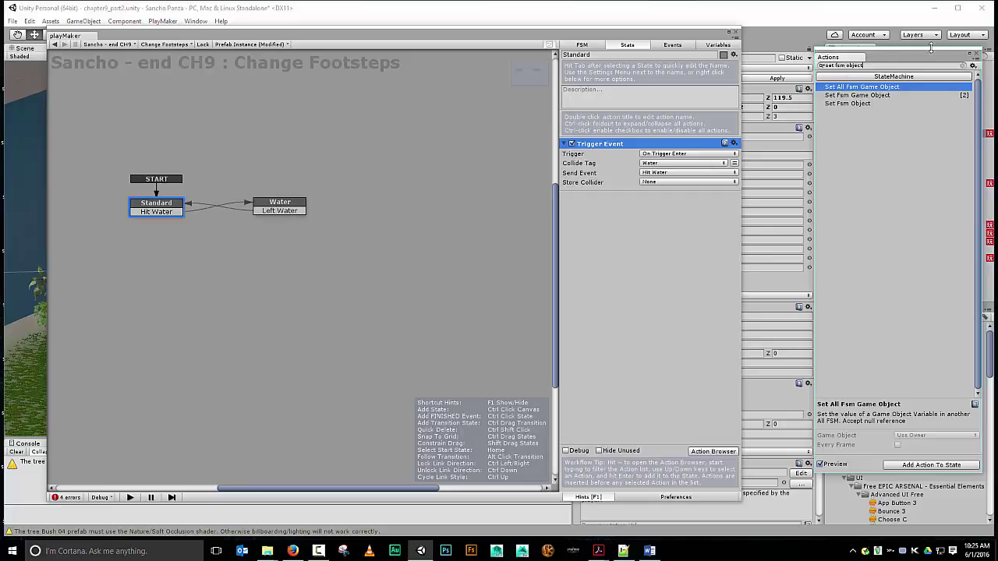
click(849, 104)
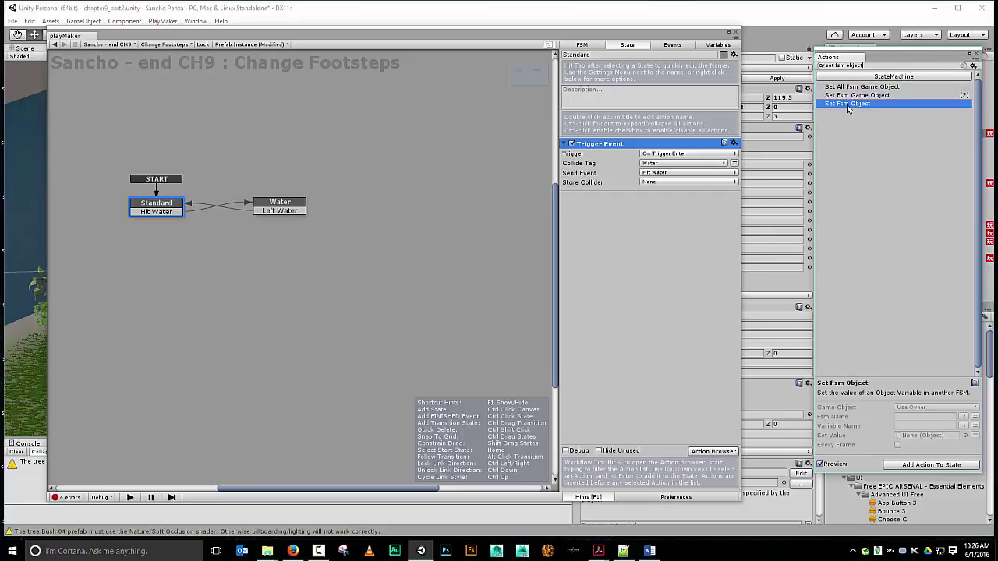
click(953, 465)
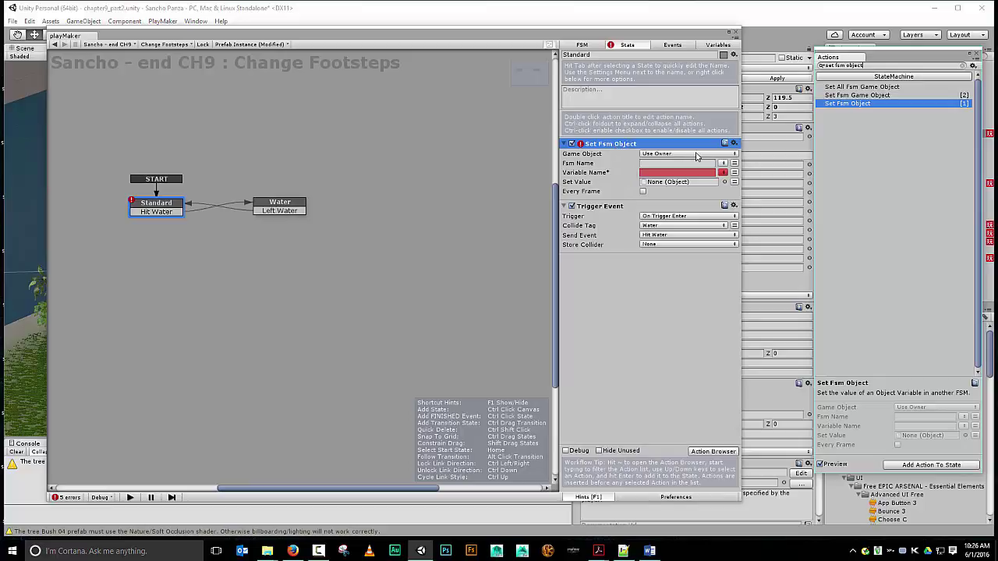
Make the Set Fsm Object action set the Footsteps FSM's sound variable to the grass_footsteps variable
click(723, 164)
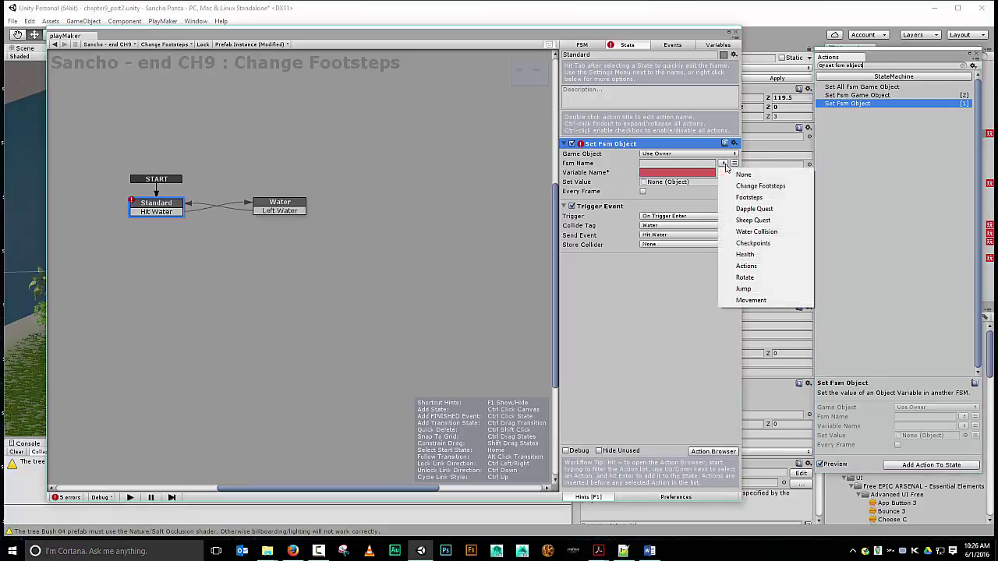
click(749, 197)
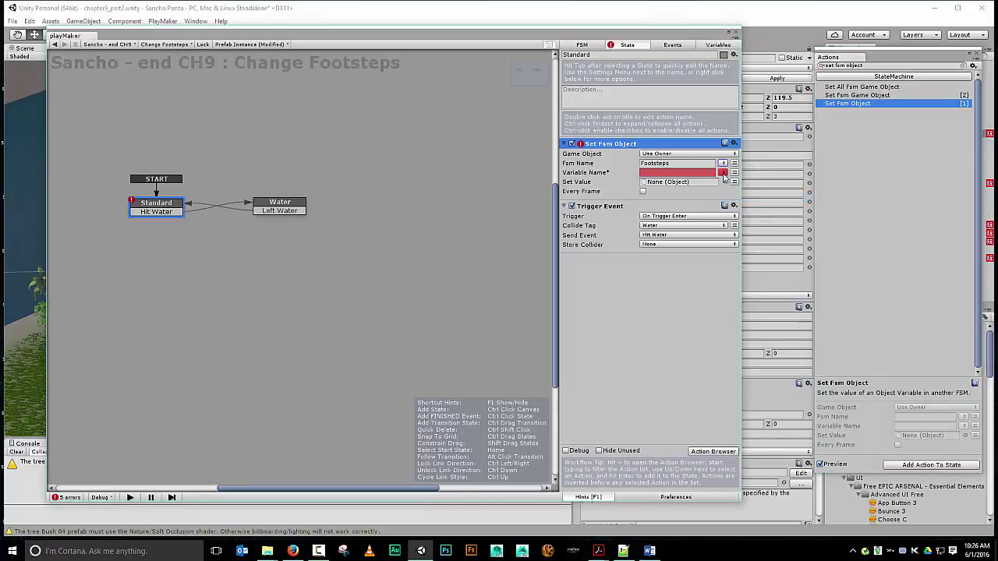
click(723, 173)
click(741, 195)
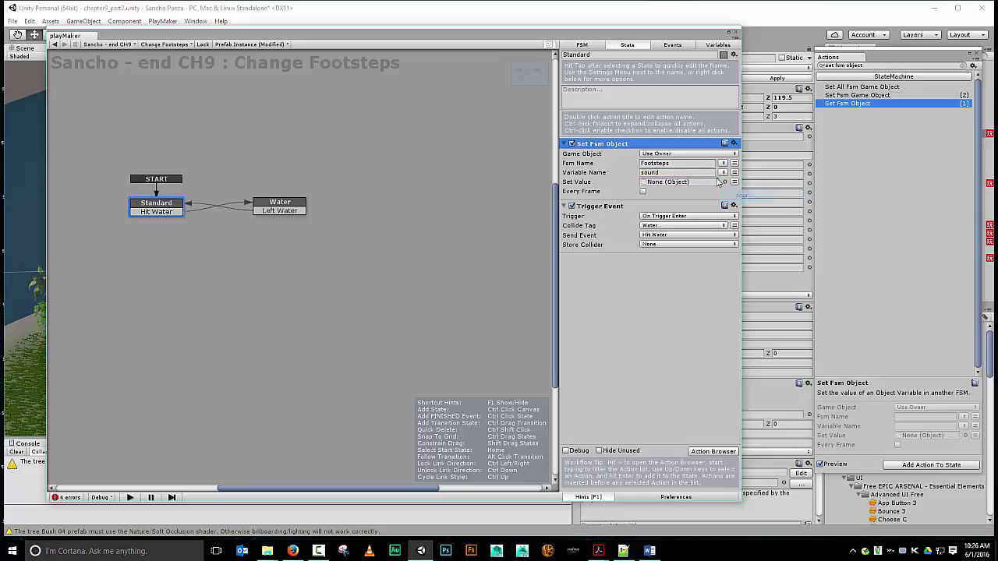
click(734, 183)
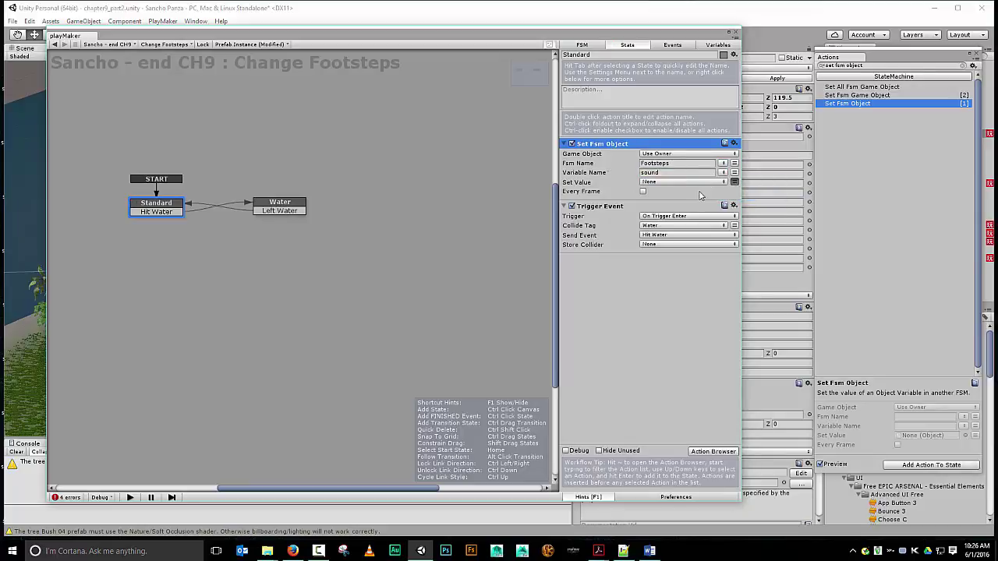
click(700, 183)
click(704, 205)
Copy both the Set Fsm Object and Trigger Event actions from the Standard state into the Water state
shift+click(597, 206)
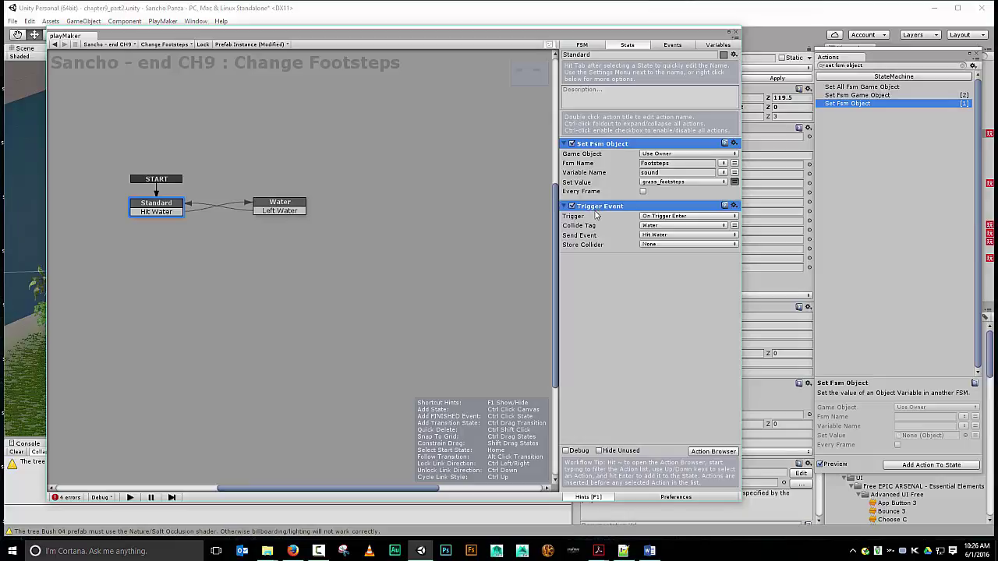
click(301, 205)
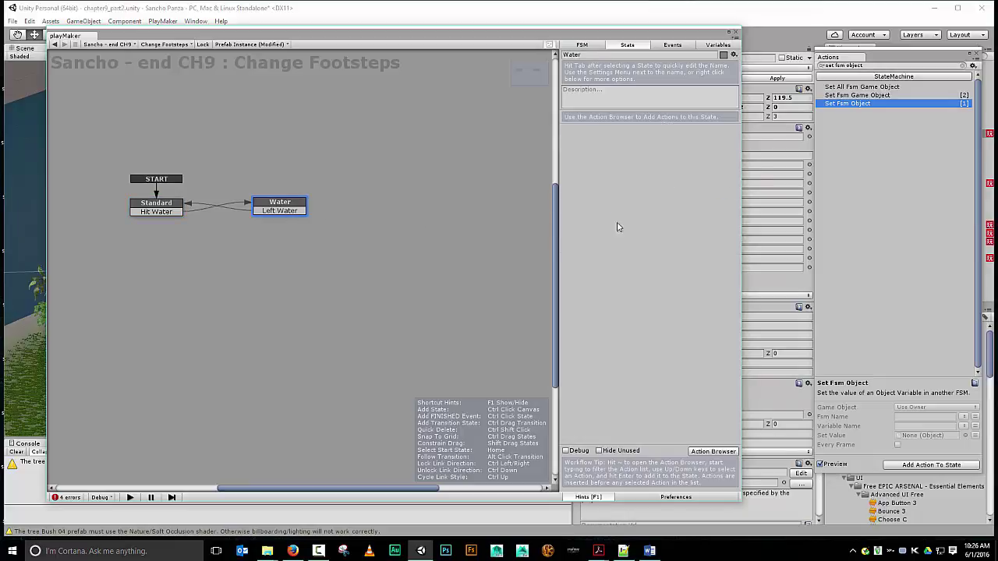
right_click(636, 220)
click(677, 312)
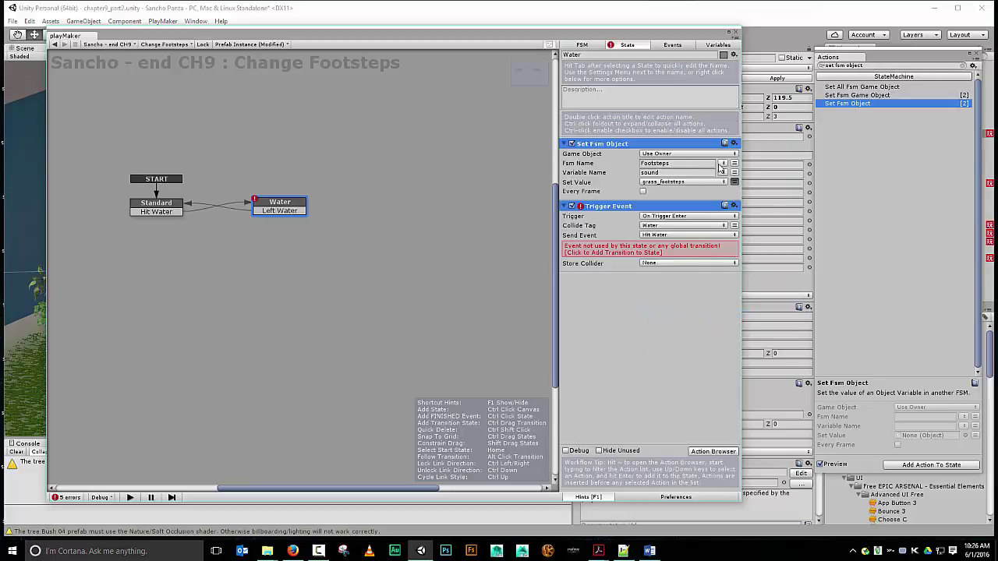
In the Water state, set the sound value to water_footsteps and make the Trigger Event send Left Water on On Trigger Exit
click(724, 182)
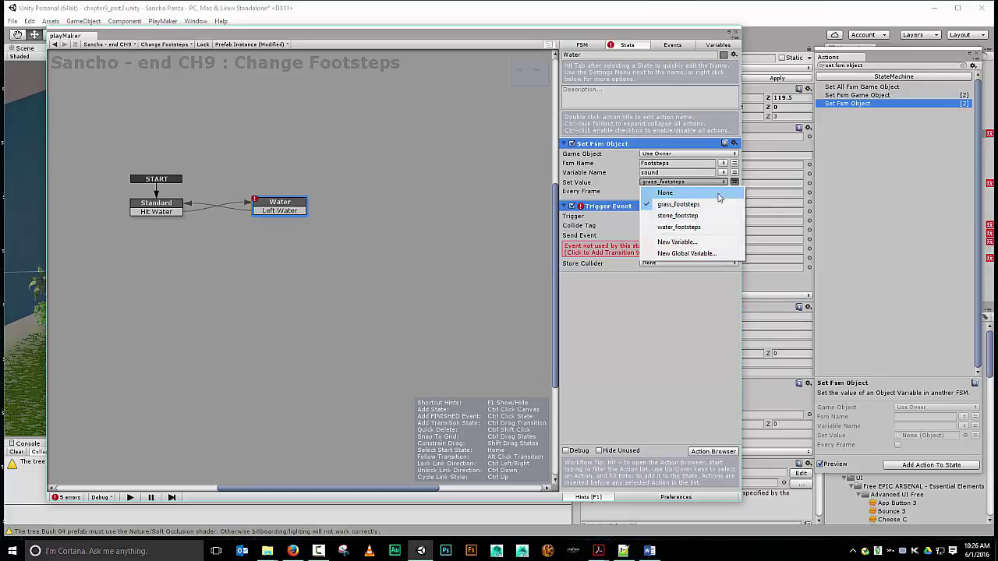
click(672, 222)
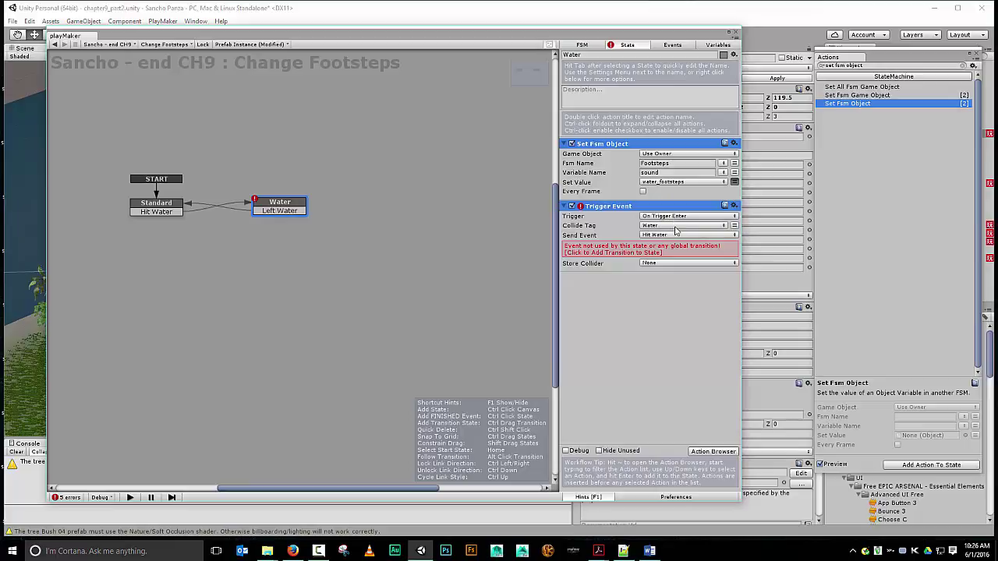
click(728, 217)
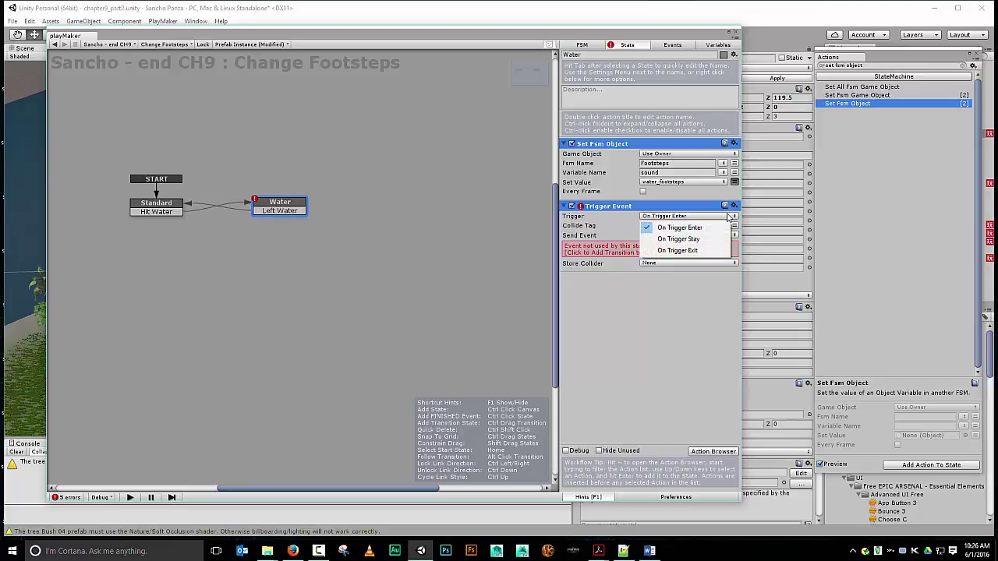
click(678, 250)
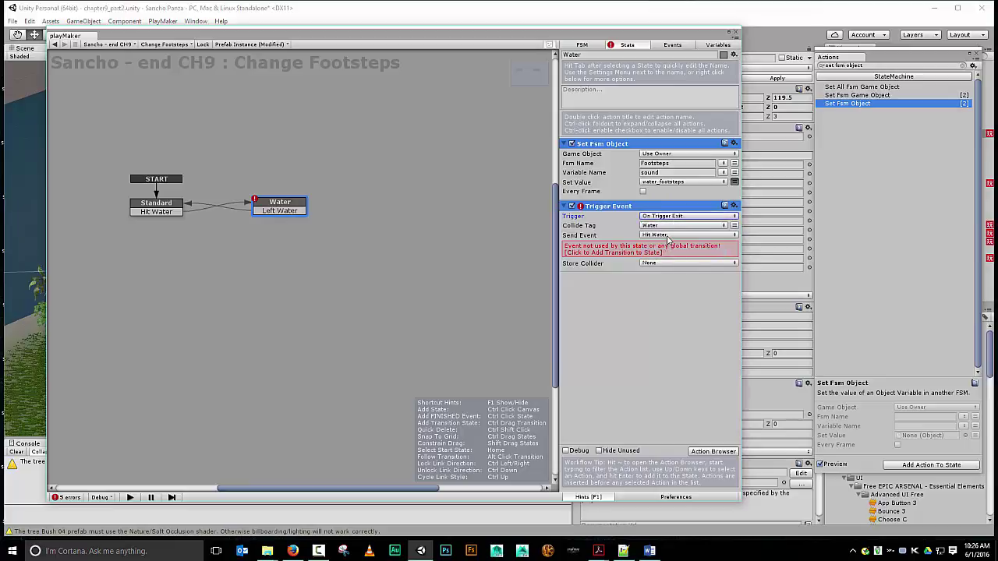
click(668, 235)
click(684, 270)
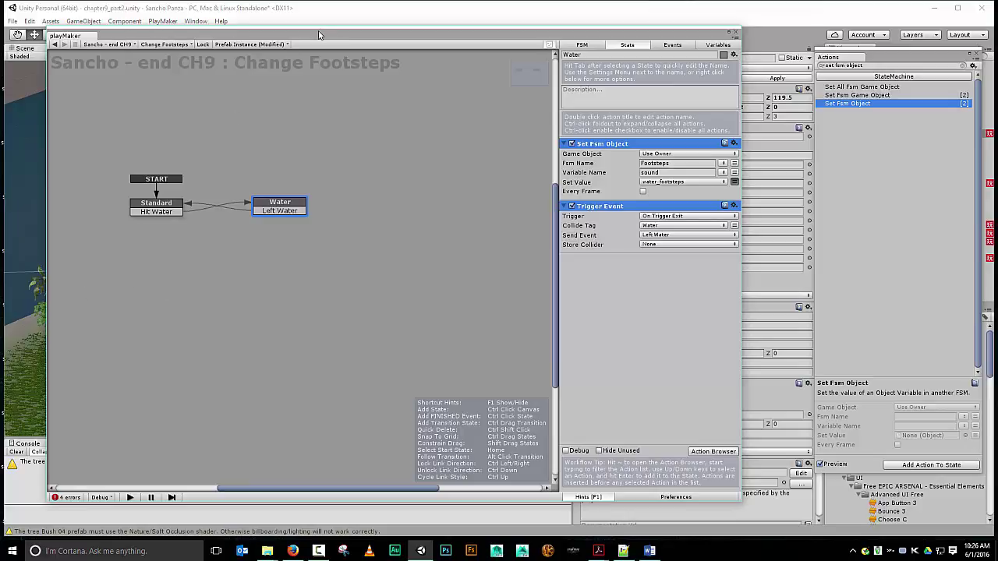
Move the playMaker window off the scene and reposition Sancho near the shoreline at about X 24, Z 114.1
drag(319, 35, 997, 24)
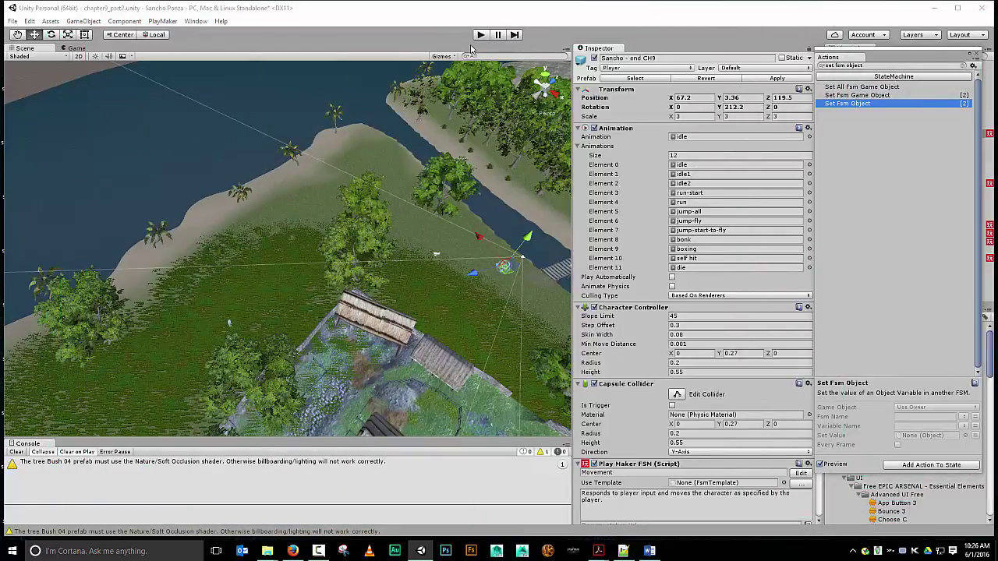
drag(482, 242, 300, 90)
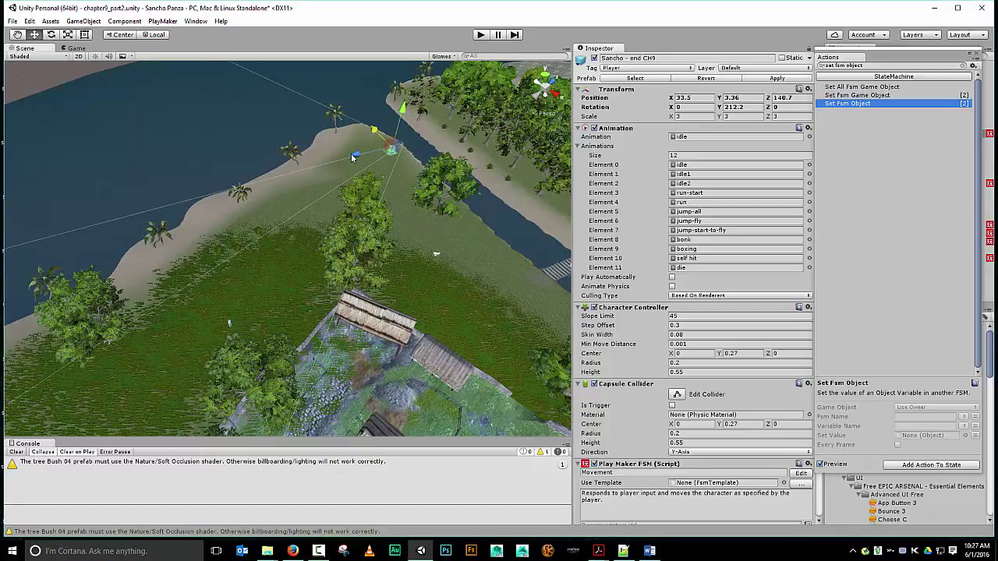
drag(352, 159, 259, 200)
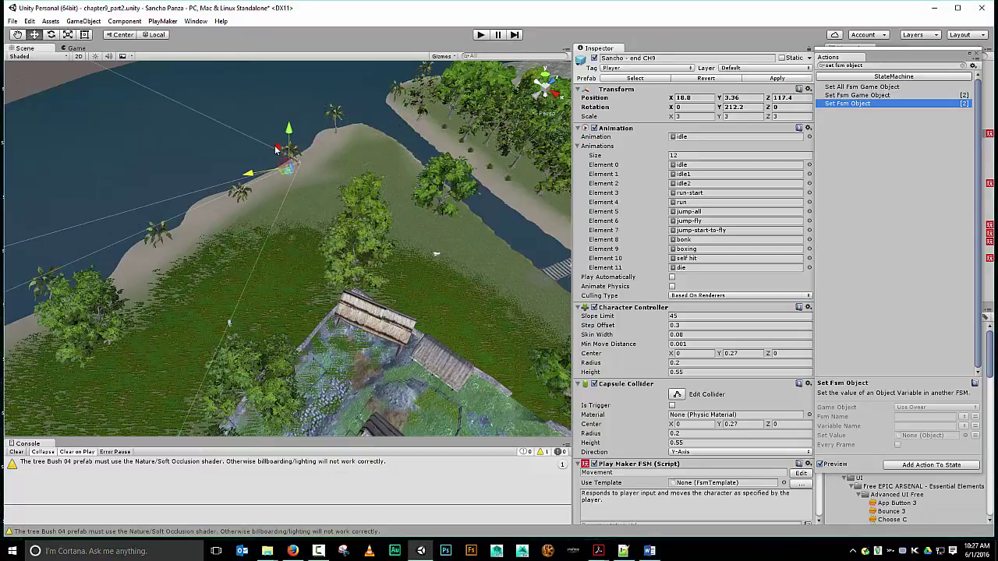
drag(283, 153, 295, 157)
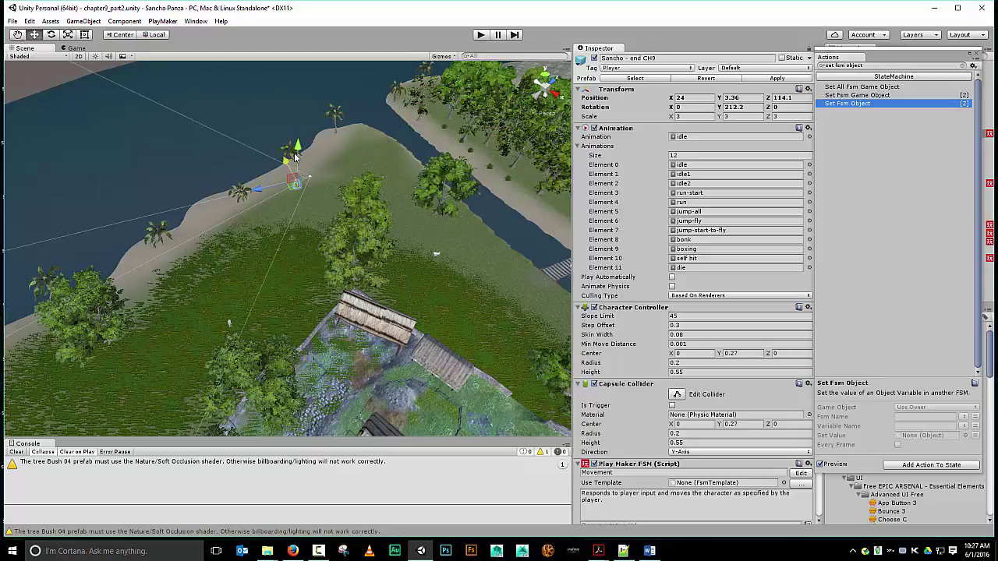
Play the game and walk Sancho from the grass into the water and back onto land to test the footstep sounds
click(479, 35)
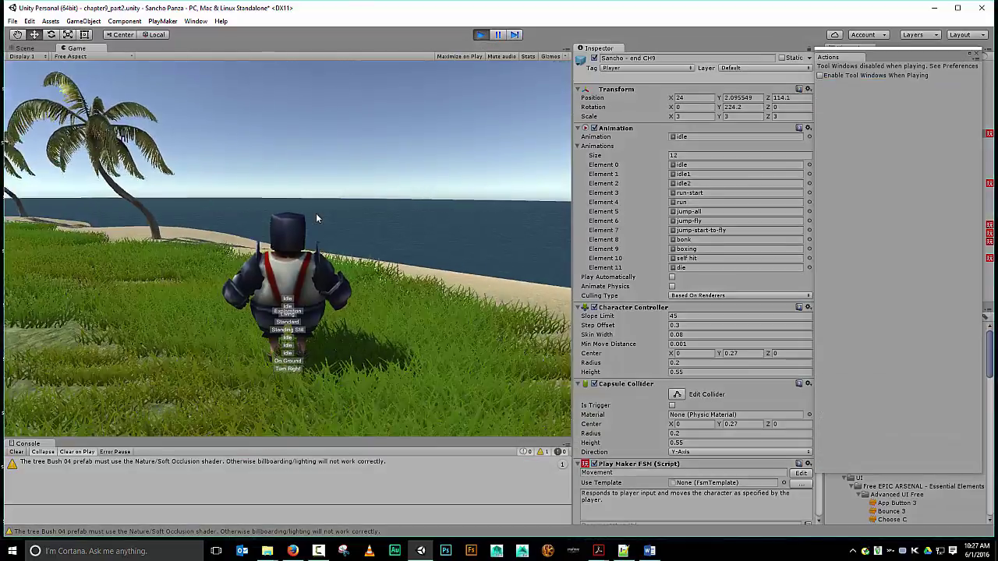
key(w)
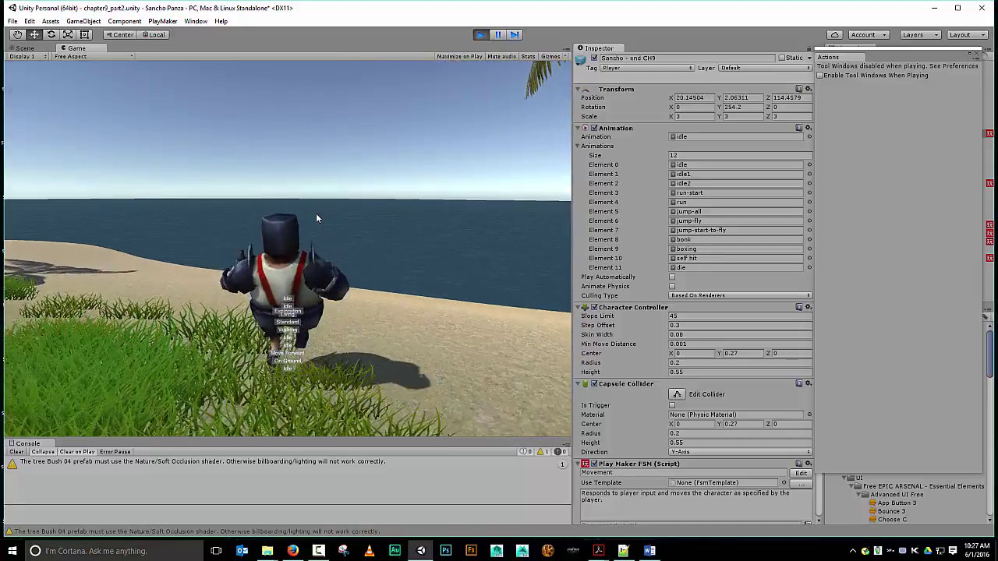
key(w)
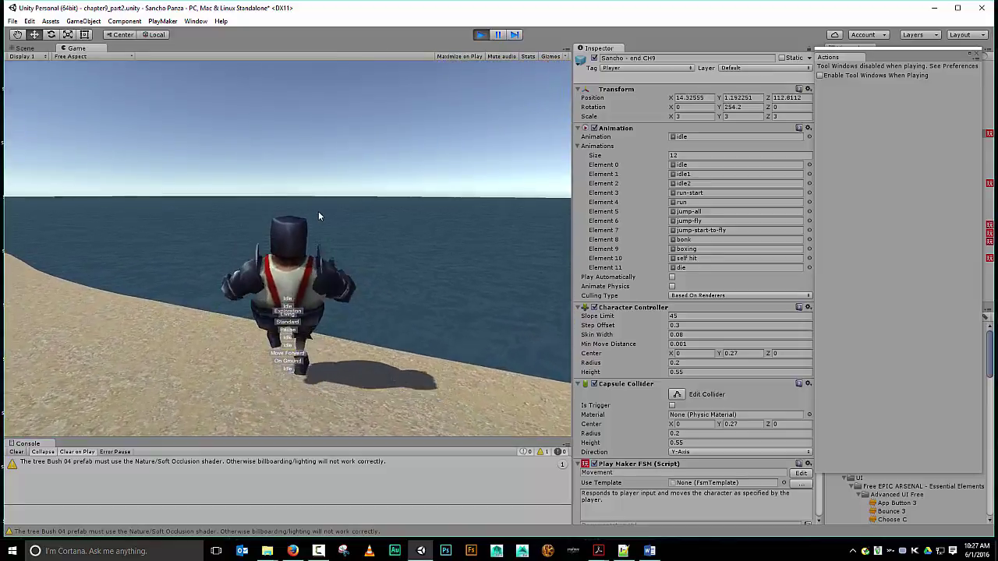
key(w)
key(a)
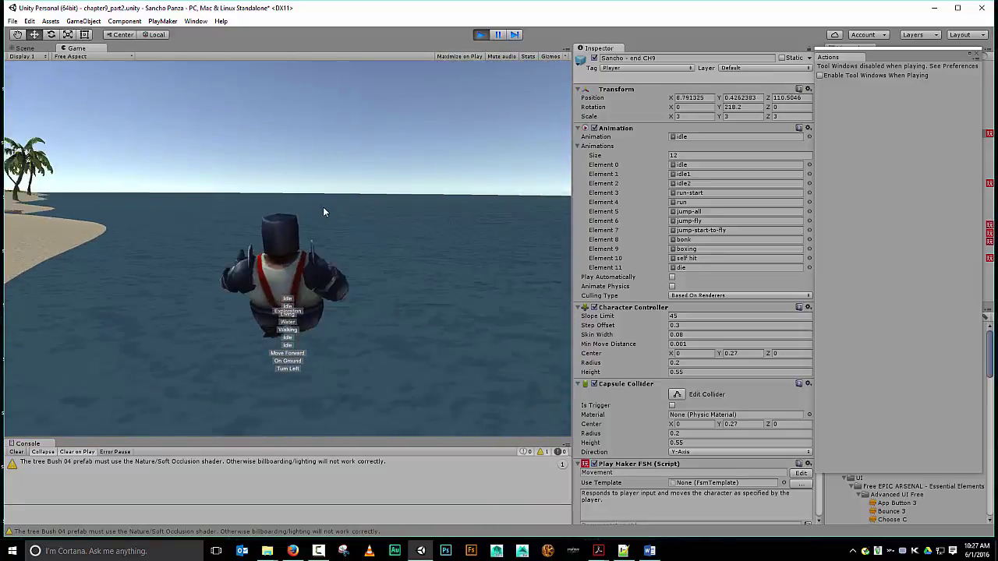
key(a)
key(w)
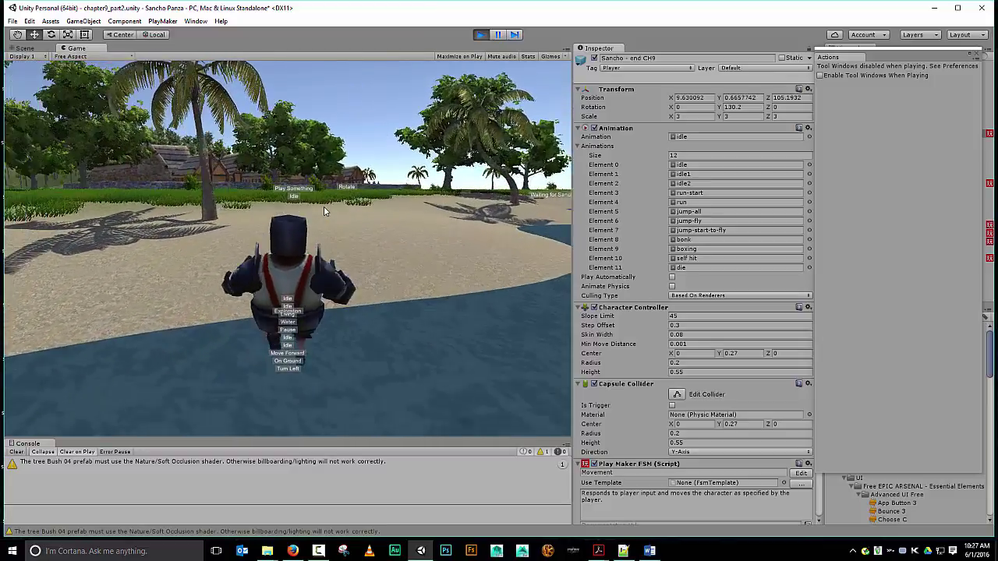
key(a)
key(w)
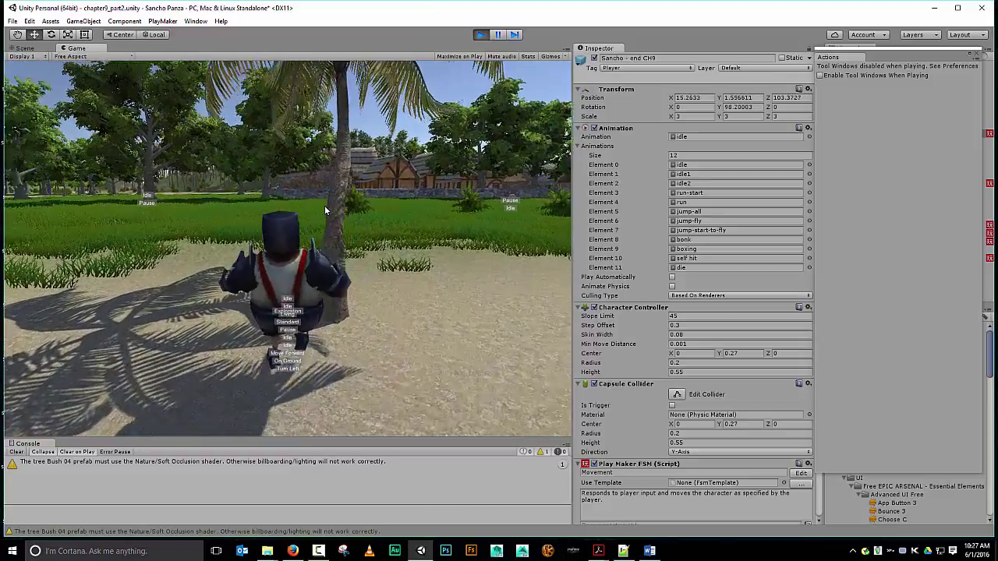
key(w)
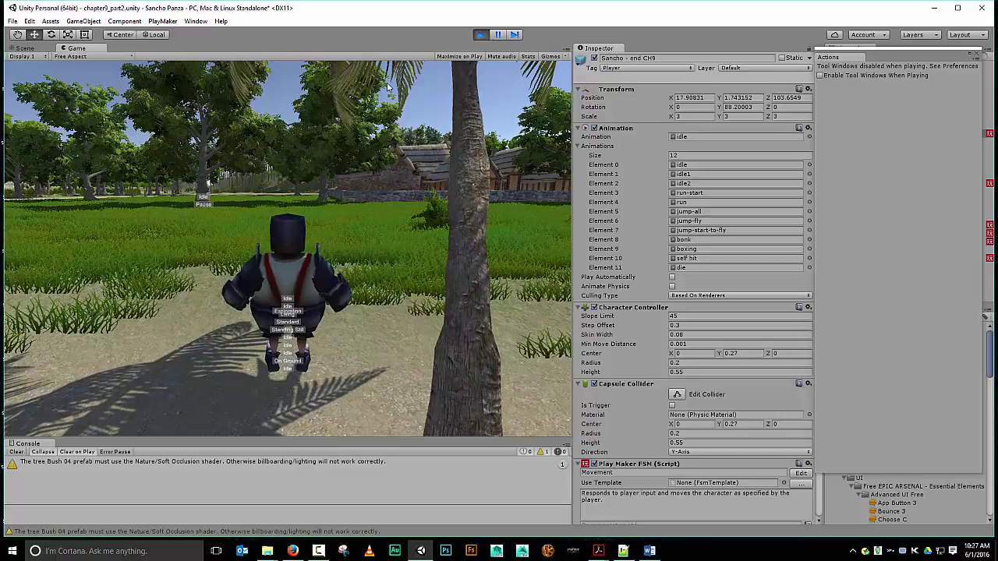